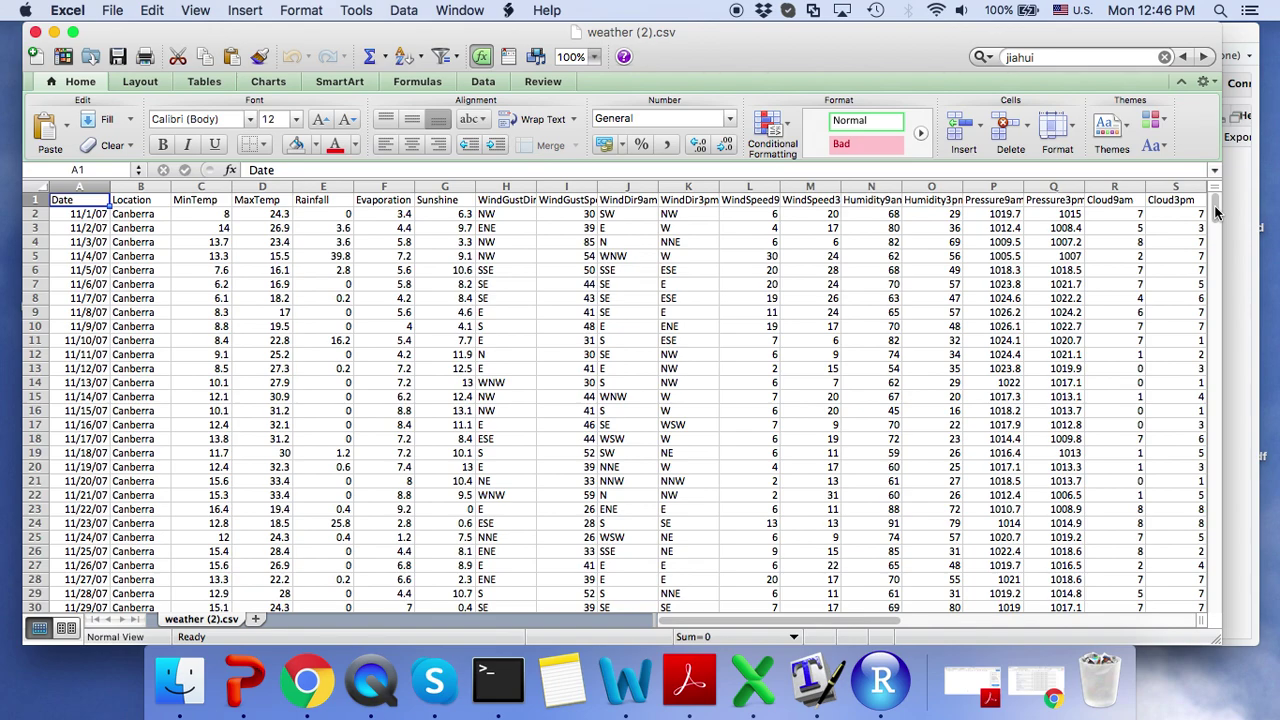
Look through the rows and columns of weather (2).csv as far as RainTomorrow, and minimize the workbook
left_click_drag(1215, 212, 1215, 212)
left_click_drag(1214, 207, 1217, 178)
left_click_drag(1215, 210, 1232, 294)
left_click_drag(1226, 236, 1221, 130)
left_click_drag(733, 625, 859, 618)
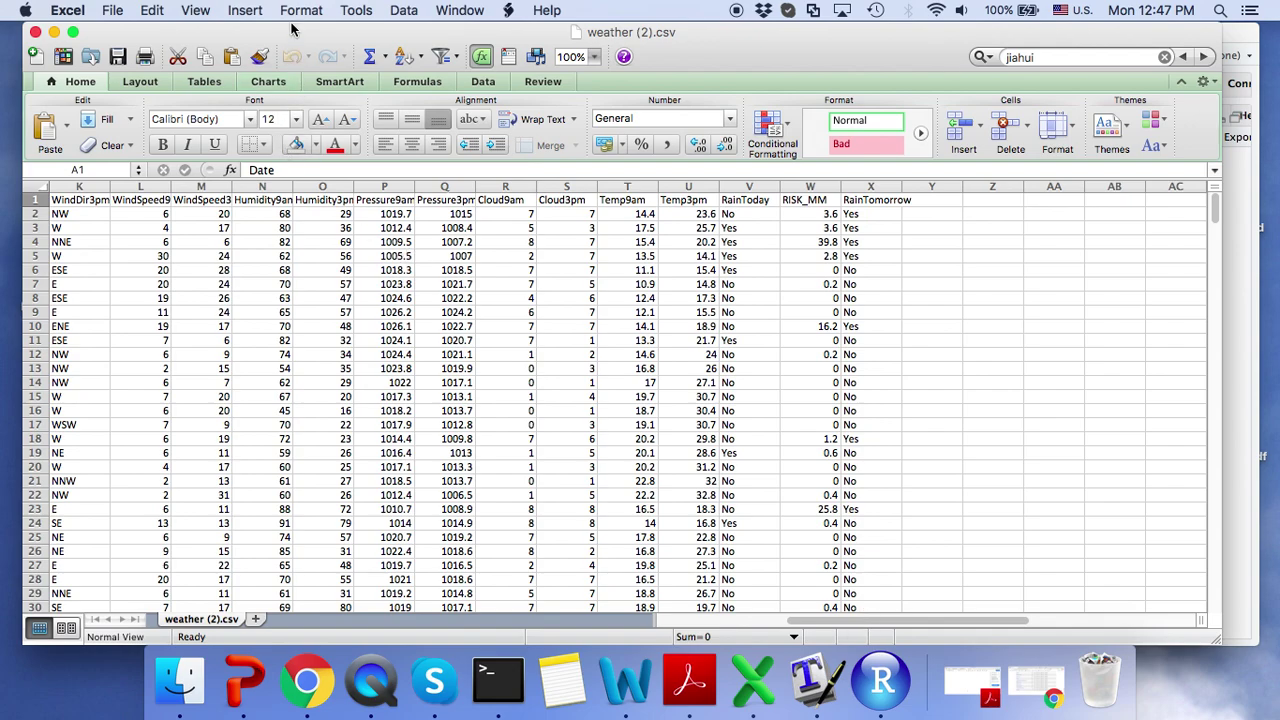
left_click(55, 33)
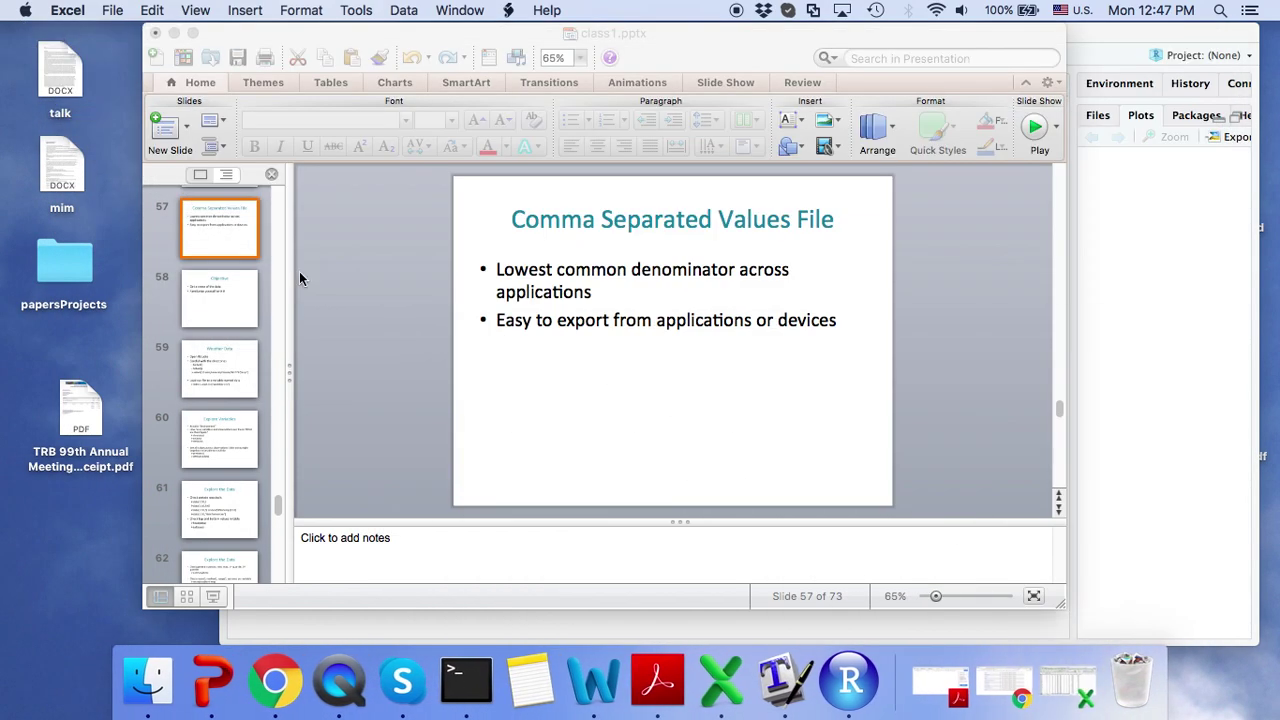
Present the slides from Comma Separated Values File through Weather Data, and exit the slide show
left_click(215, 595)
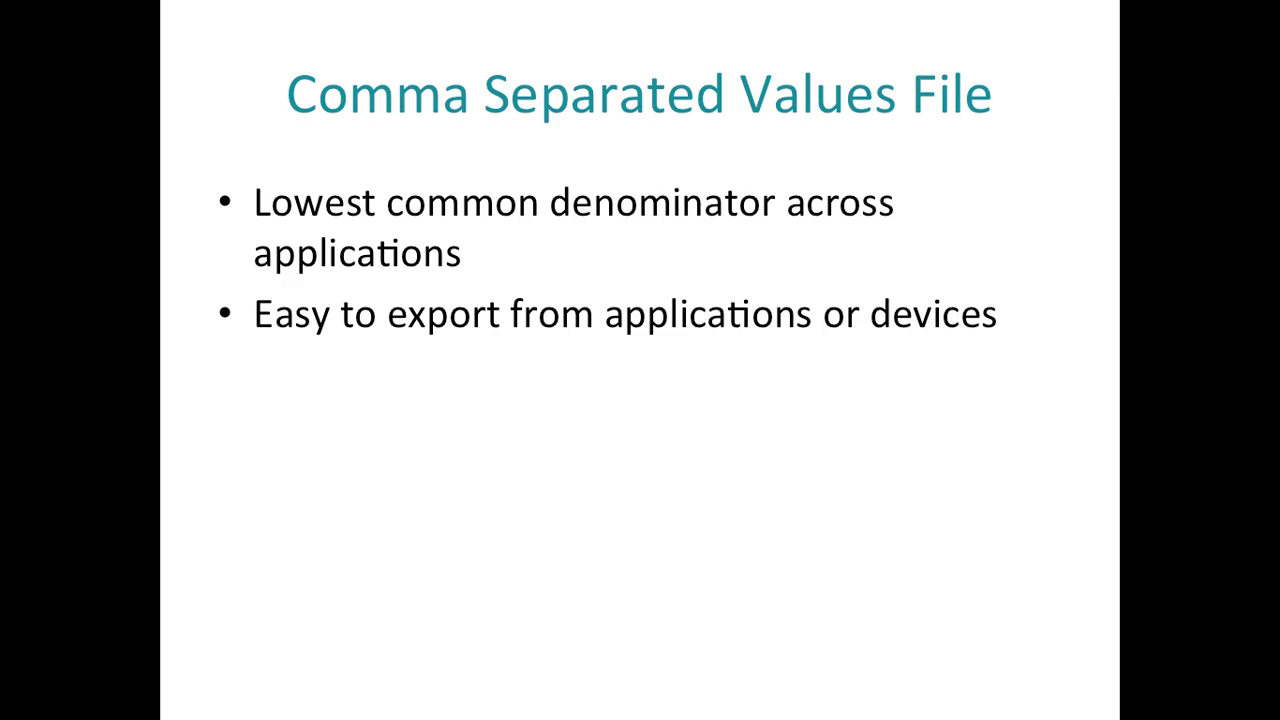
key("Right")
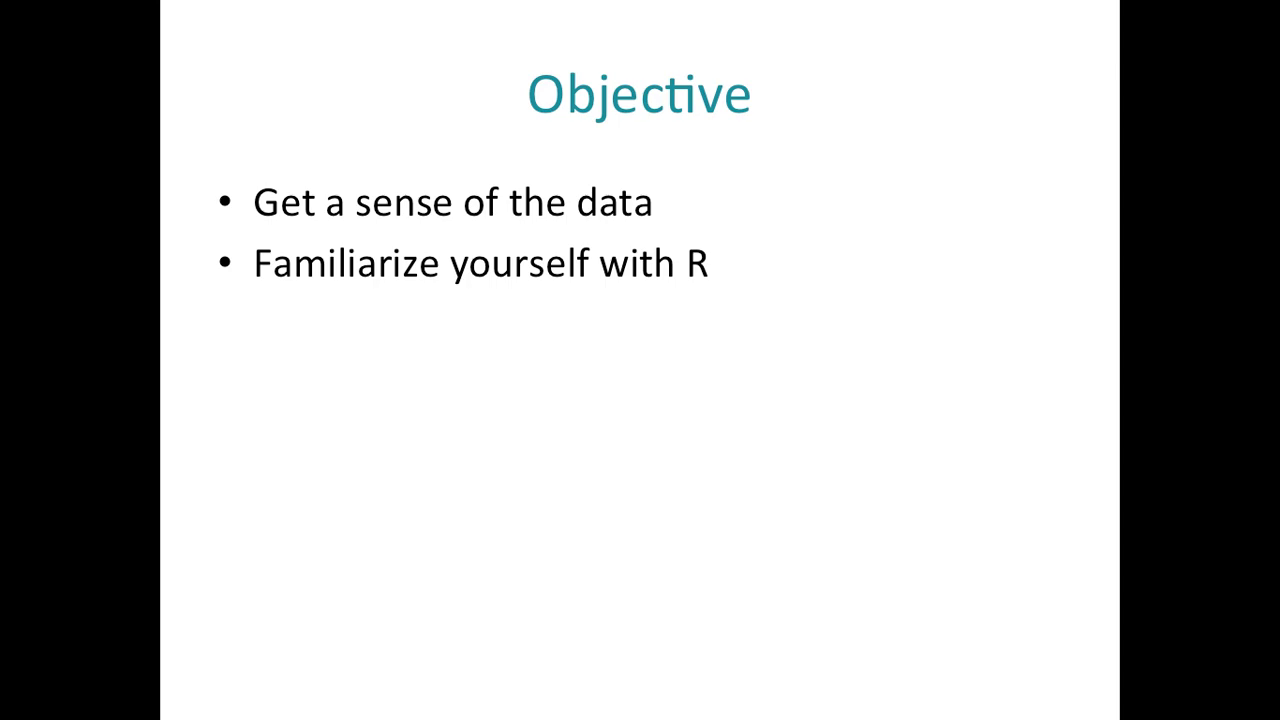
key("Right")
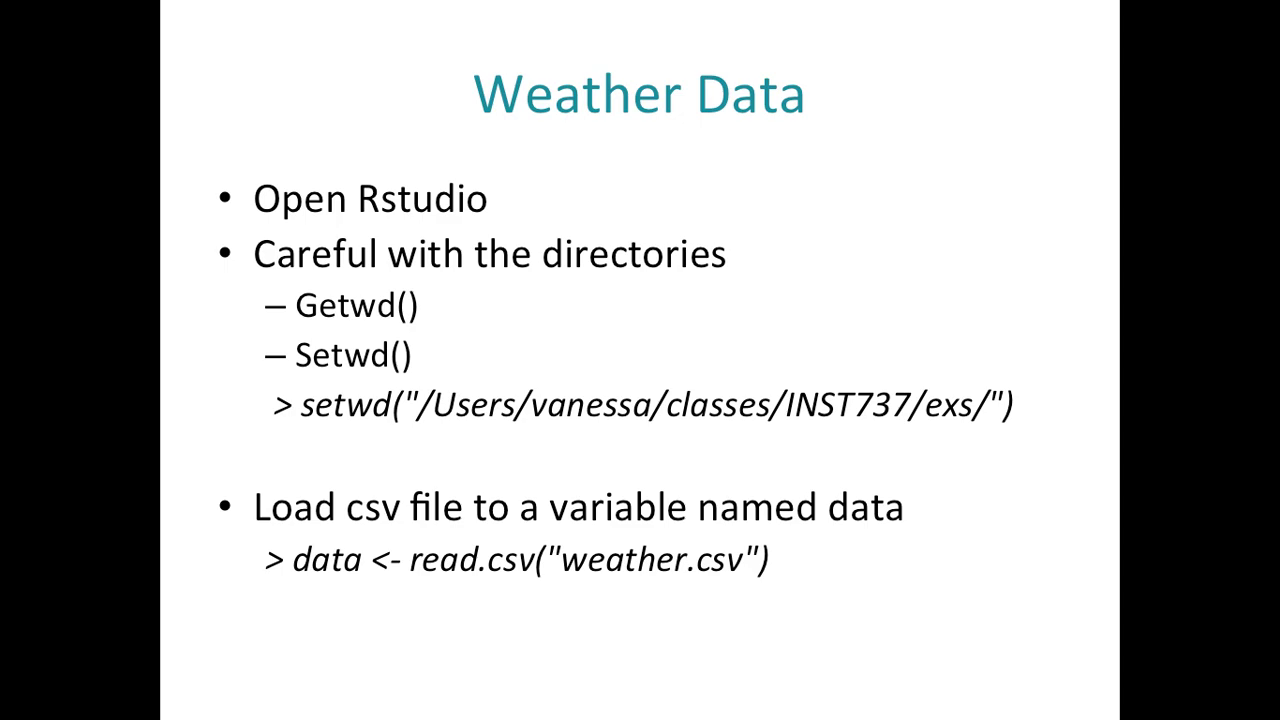
key("Escape")
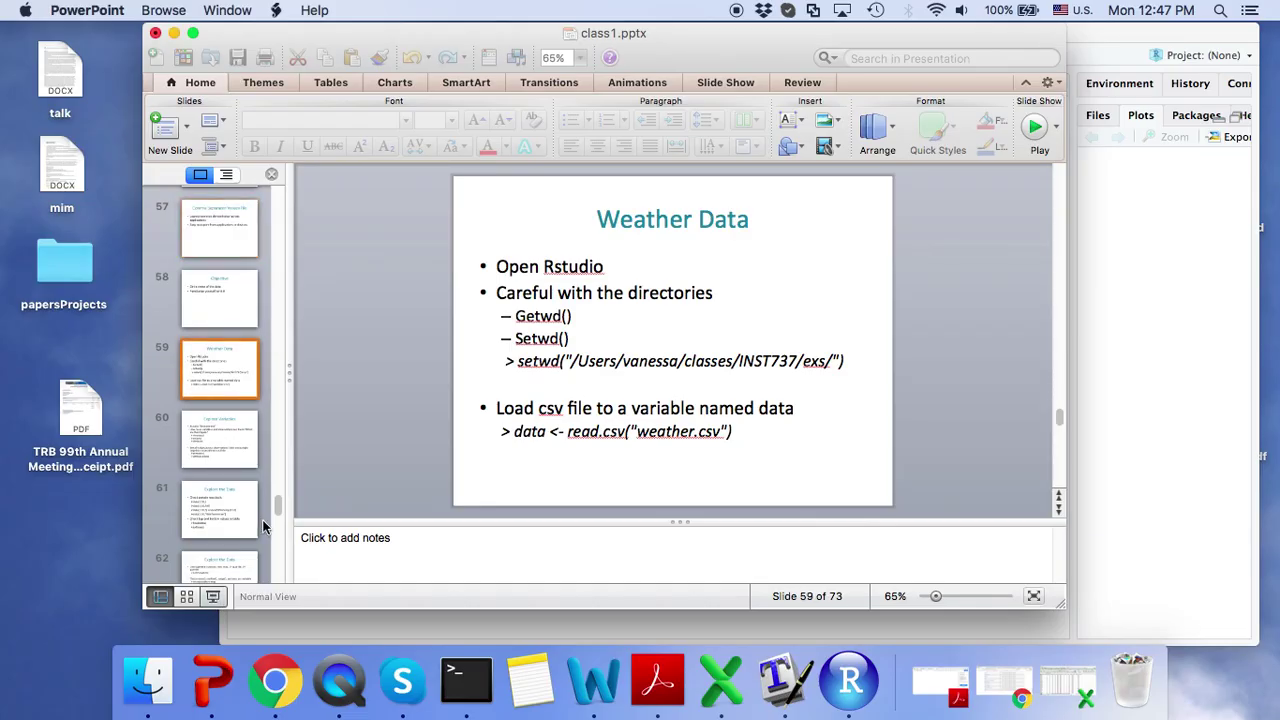
Switch to RStudio and move the presentation and RStudio windows so that both can be used together
left_click_drag(528, 42, 175, 20)
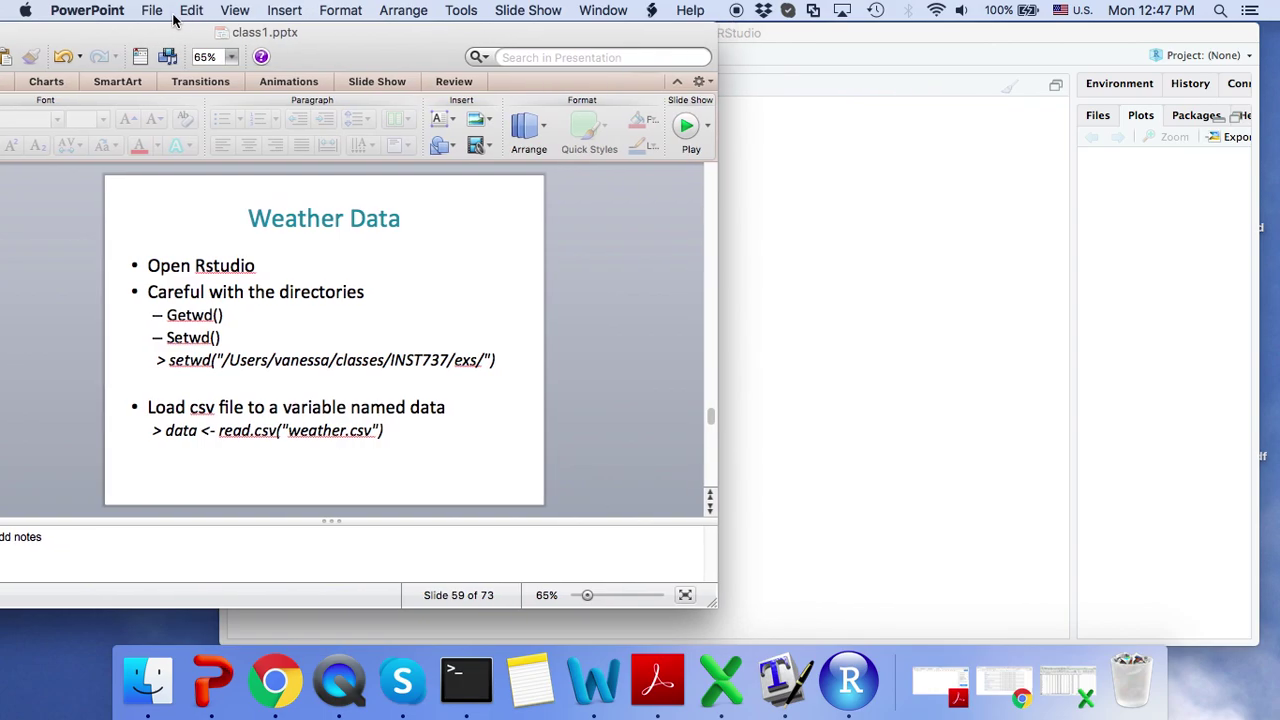
left_click(853, 33)
left_click_drag(853, 33, 1270, 28)
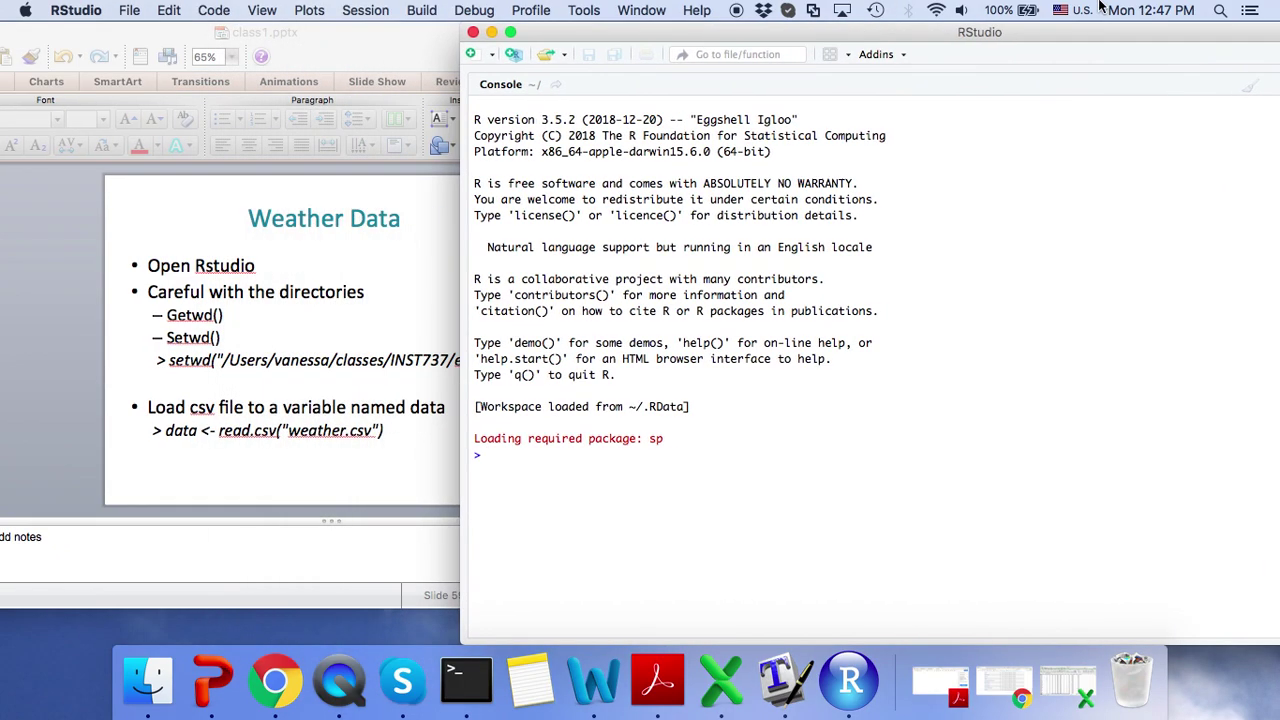
left_click_drag(716, 32, 604, 12)
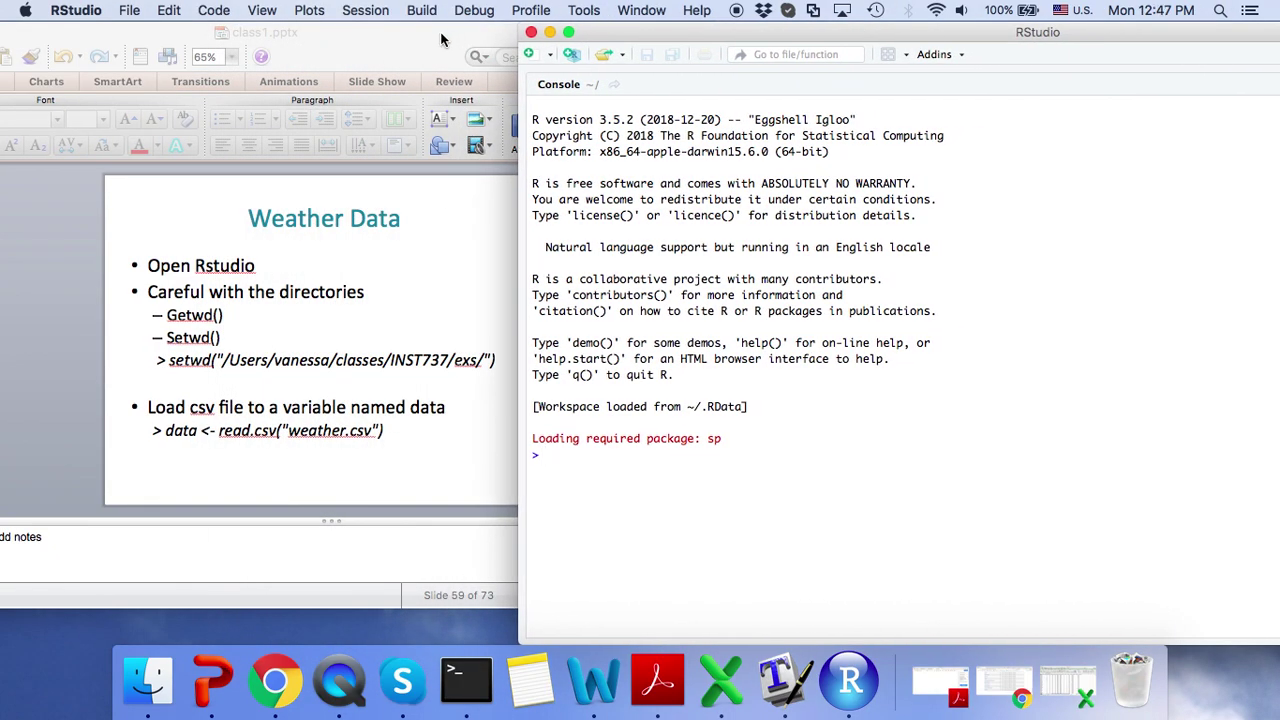
left_click_drag(450, 38, 334, 38)
left_click(775, 32)
left_click_drag(775, 32, 443, 5)
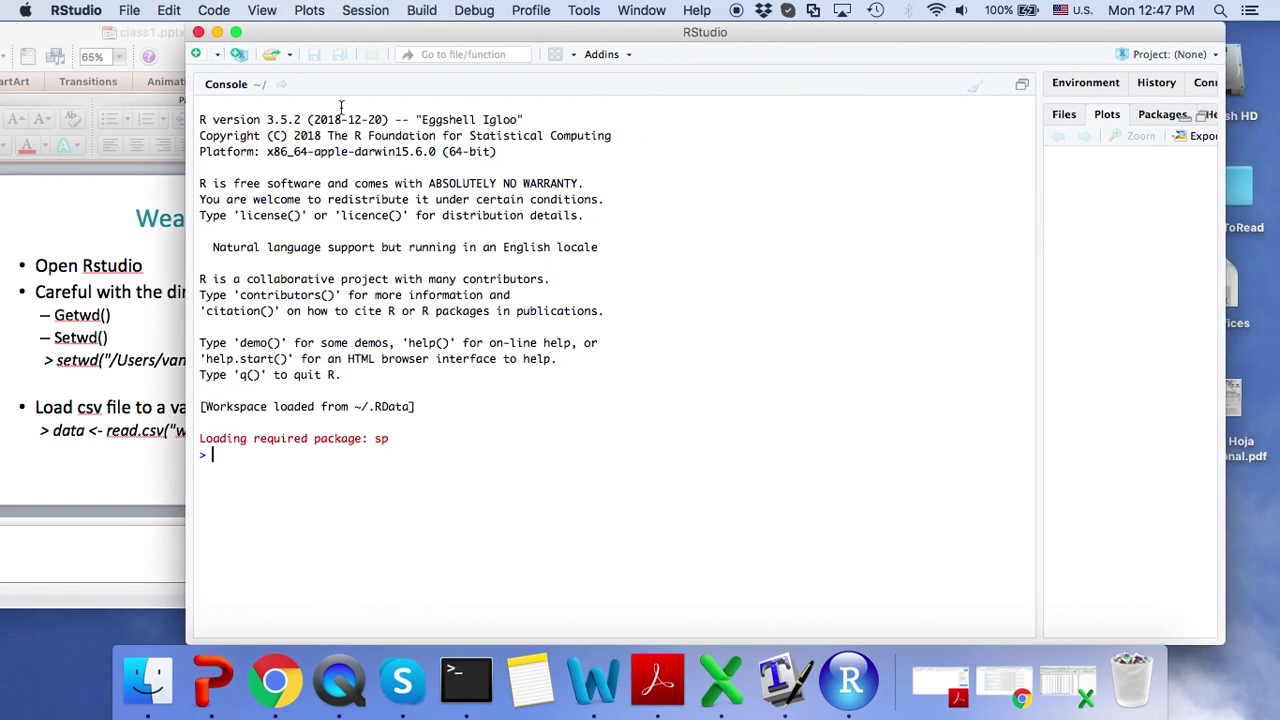
Widen the console pane and move the RStudio window aside so the Weather Data slide text stays readable
left_click_drag(1039, 325, 746, 309)
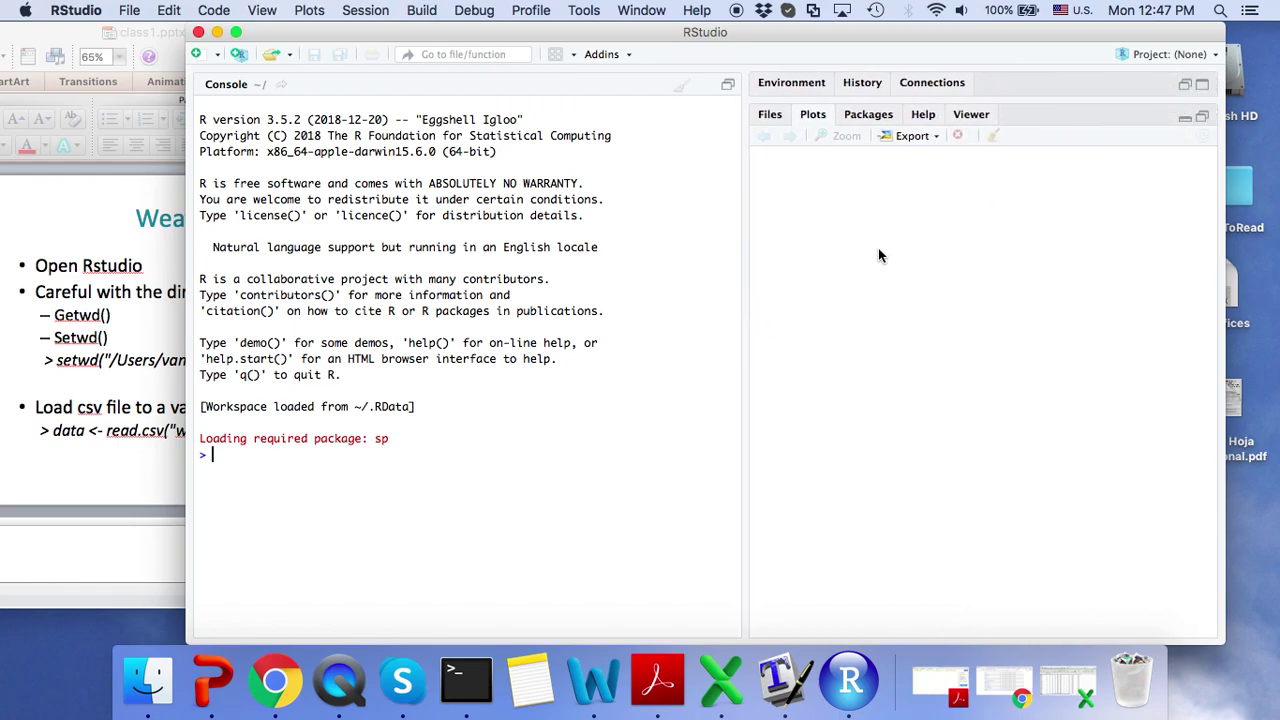
left_click_drag(746, 355, 1155, 306)
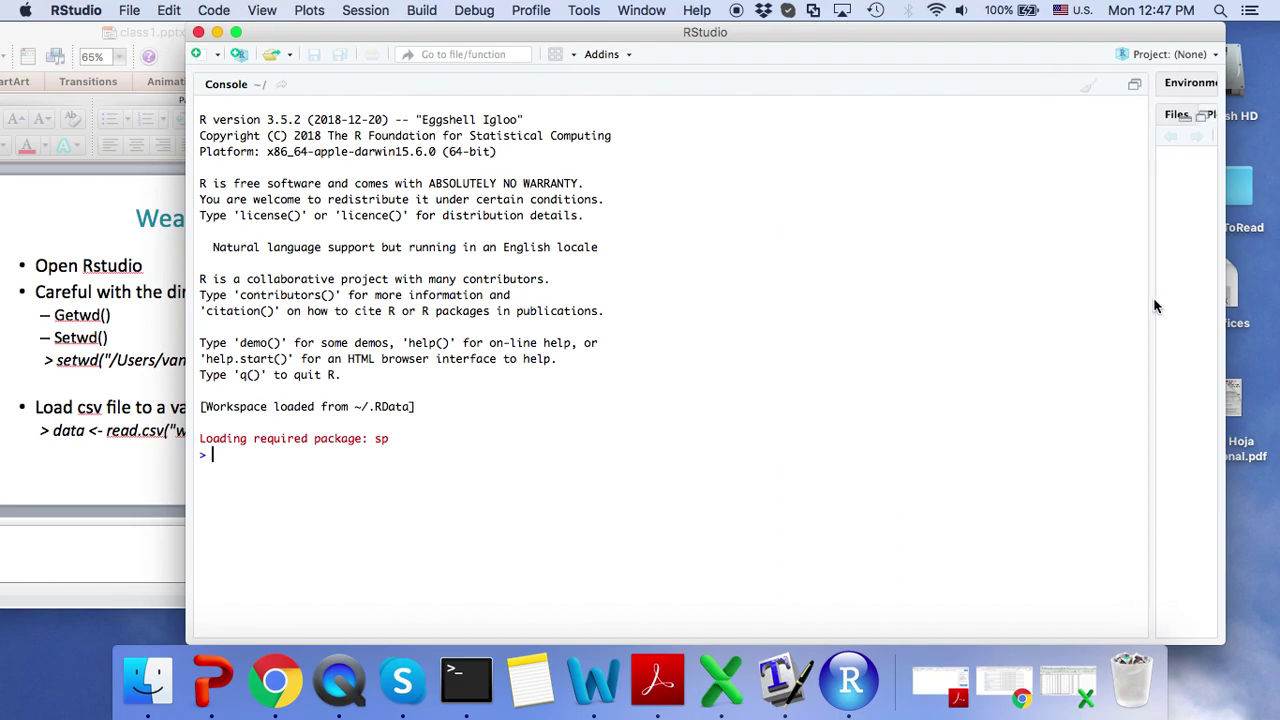
left_click_drag(533, 36, 767, 8)
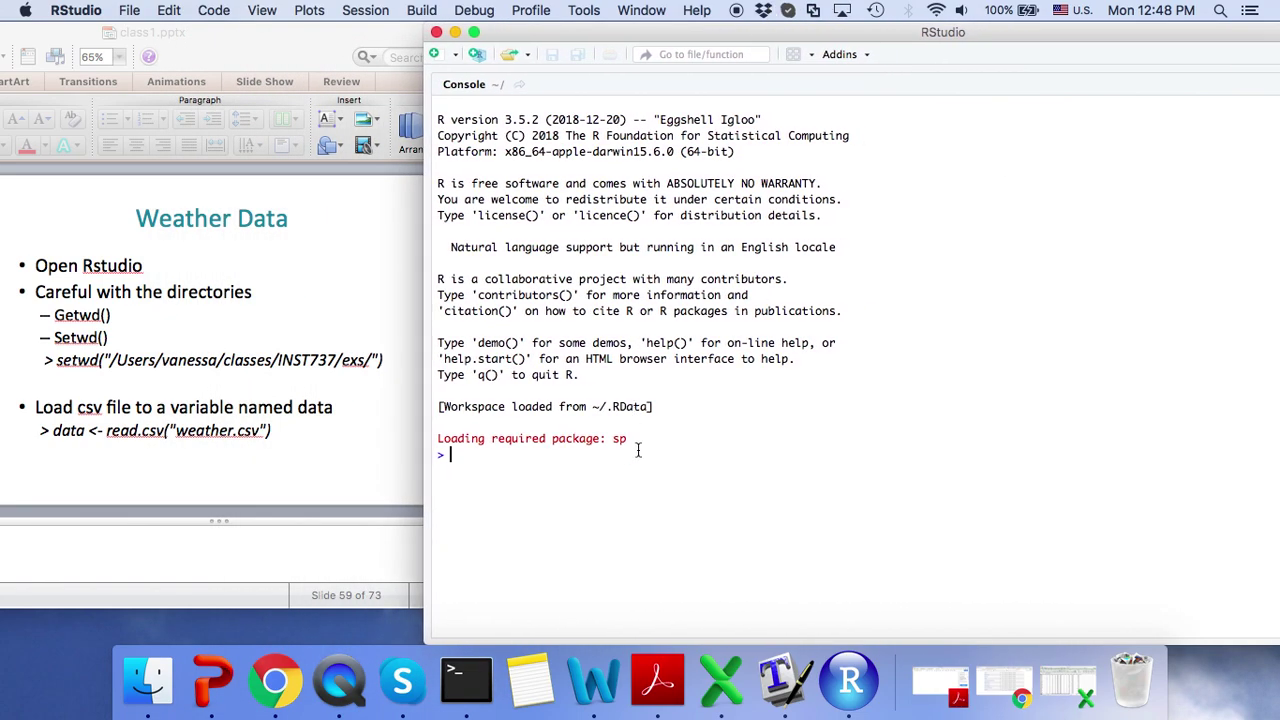
Check the current working directory with getwd() and dismiss the completion popup
type("getwd(")
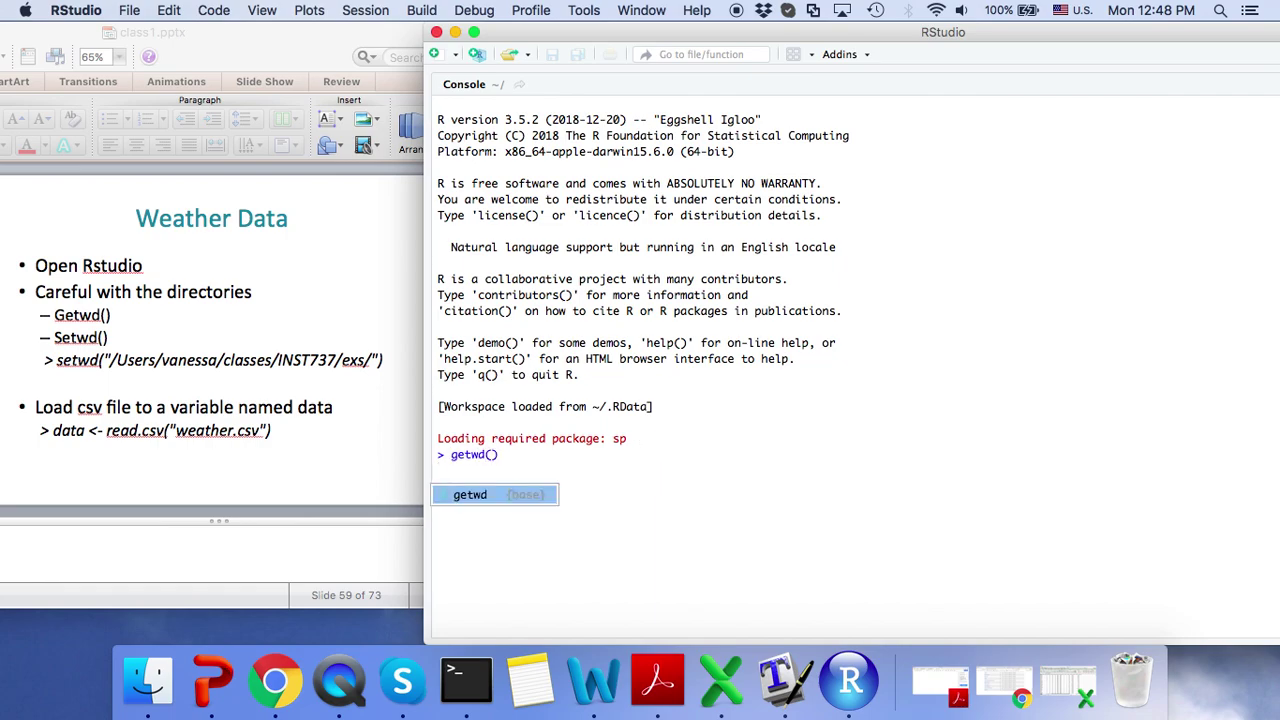
key("Return")
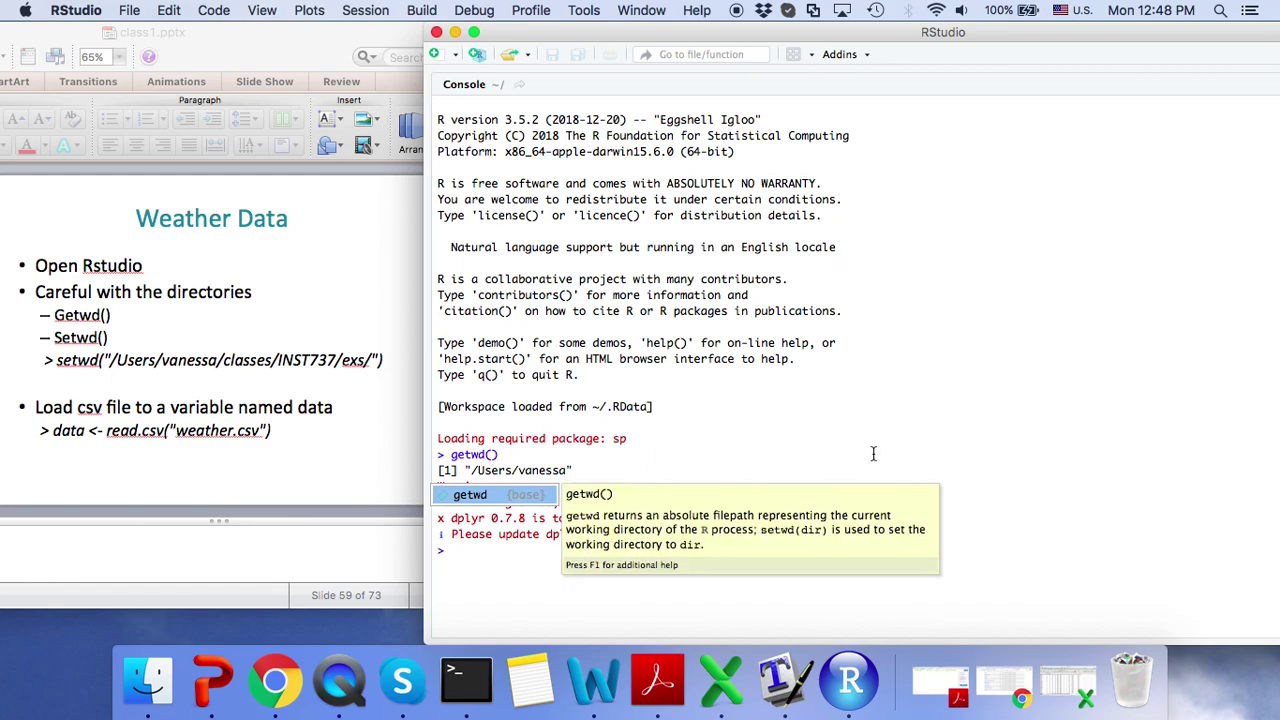
left_click(530, 555)
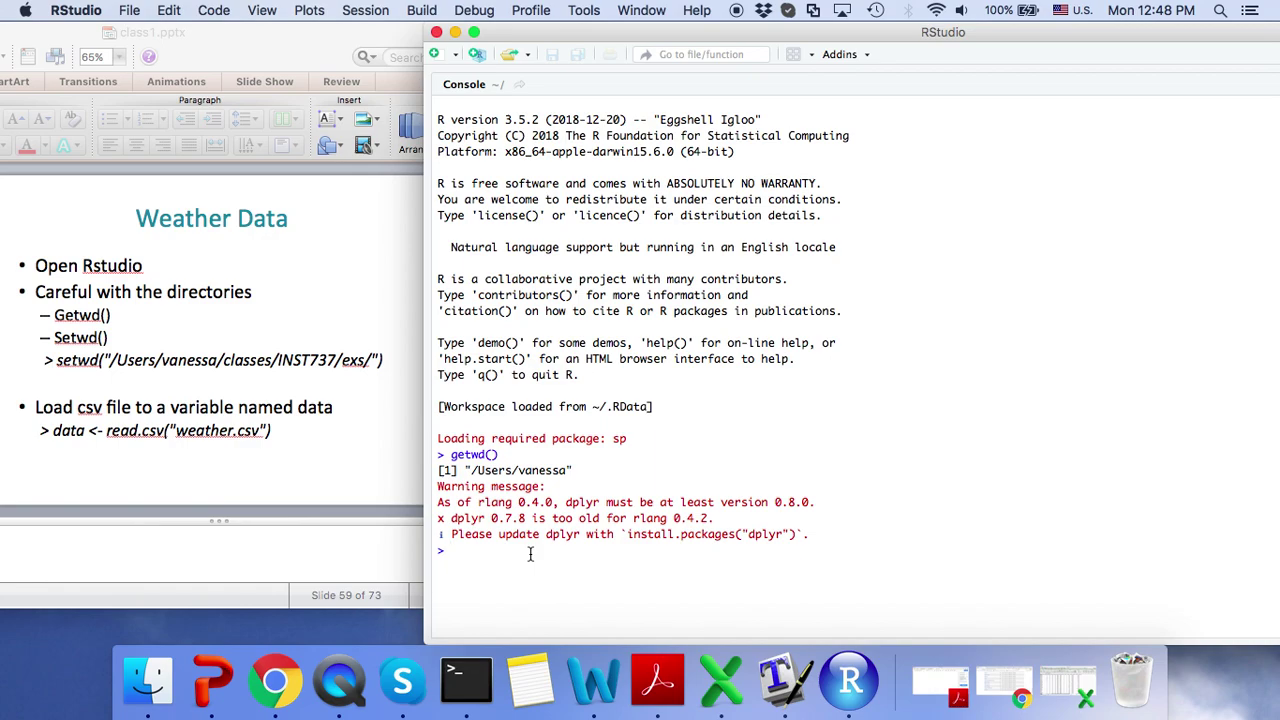
Set the working directory with setwd() to the classes/INST737/exs/ folder under the home directory
type("setwd(\"/Users/vanessa")
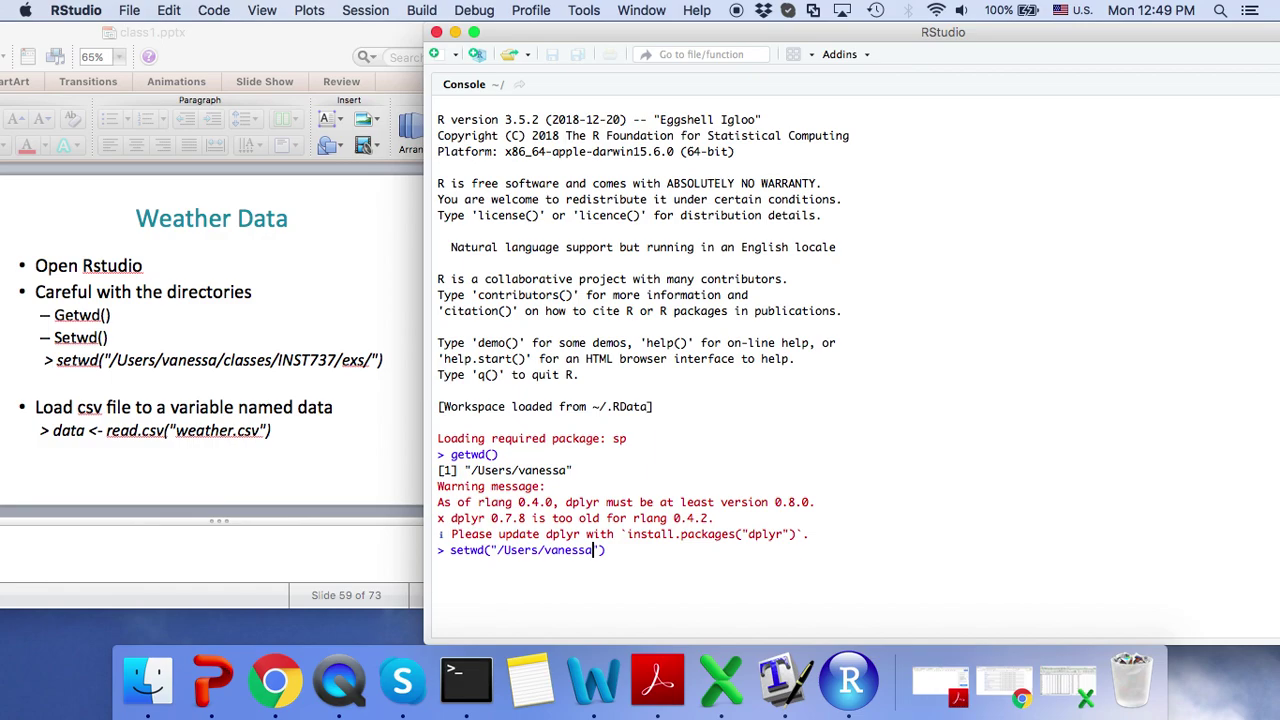
type("/cl")
key("BackSpace")
key("BackSpace")
type("lasses/INST737/exs/")
key("Return")
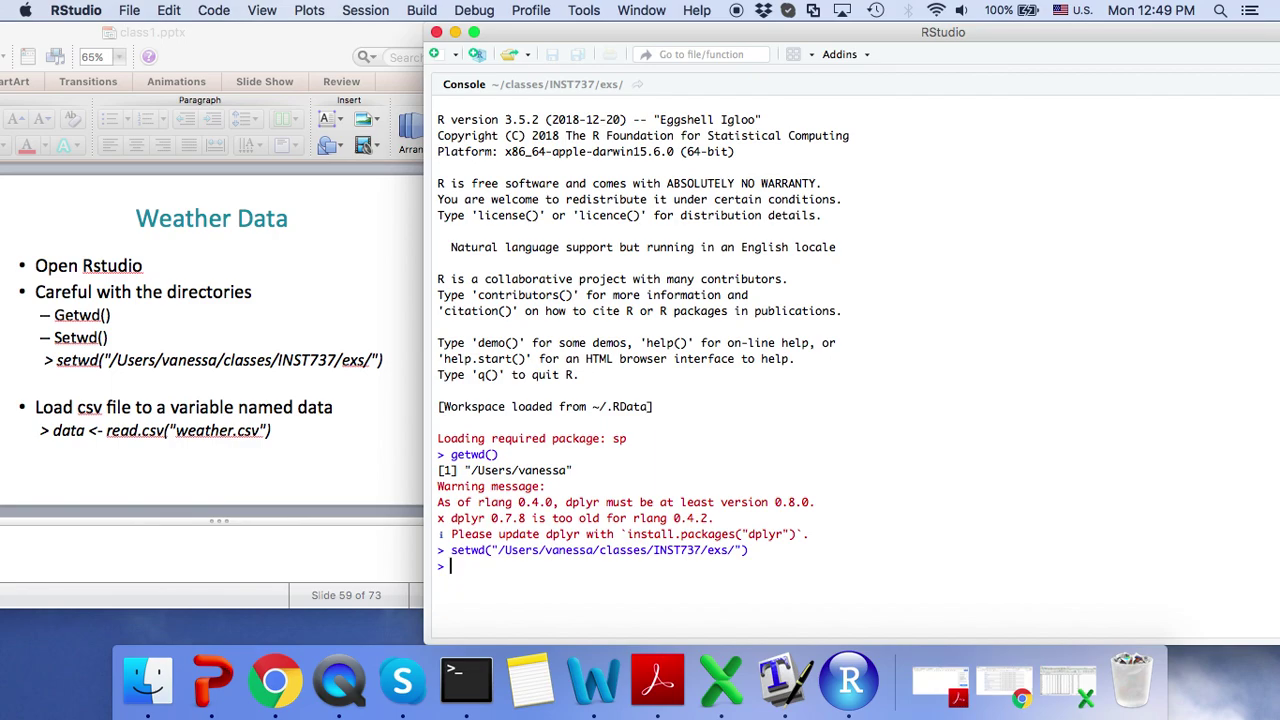
Load weather.csv into a variable named data with read.csv
type("data <- read.csv")
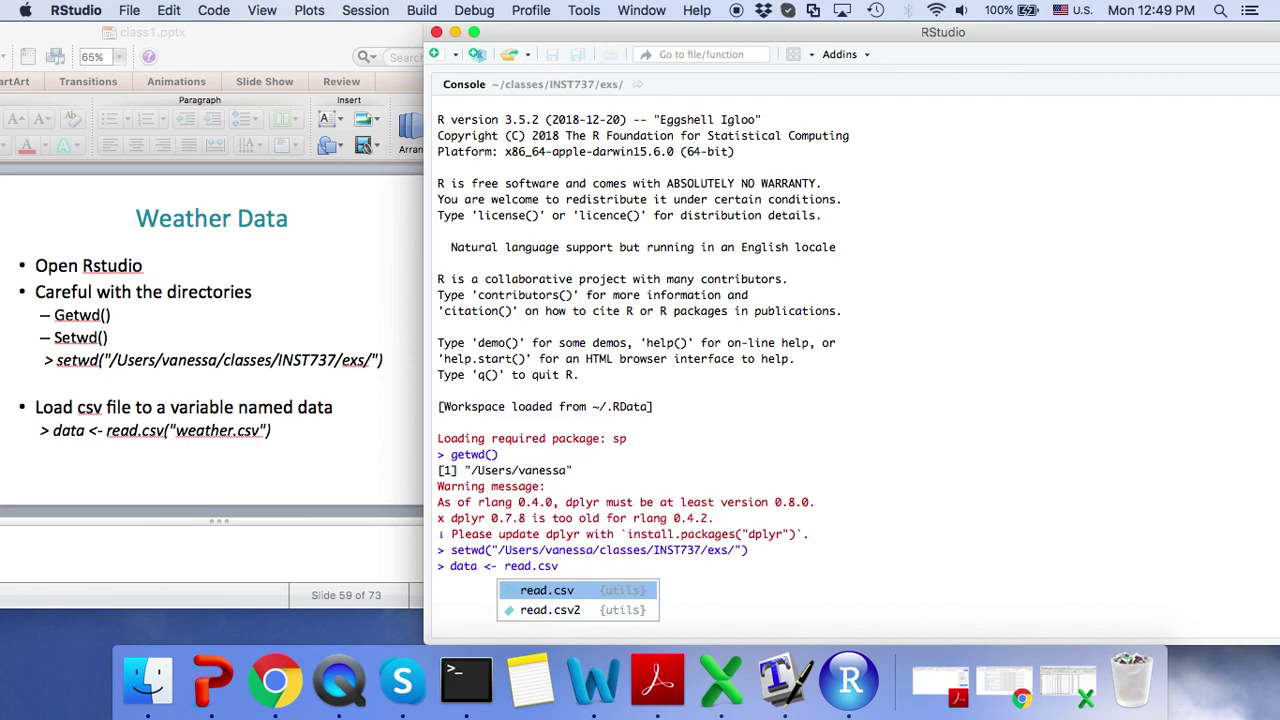
type("(\"weather.csv")
key("Return")
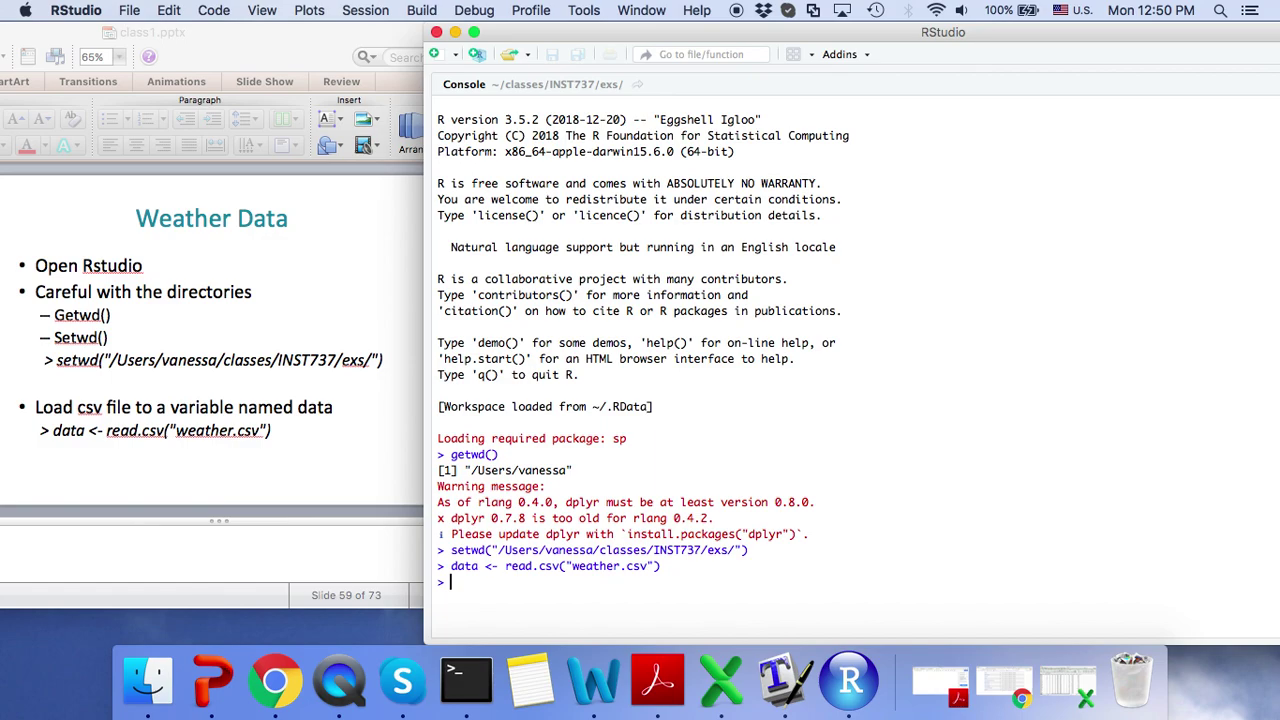
Advance the presentation to the Explore Variables slide, and open the dataset in RStudio with View(data)
left_click(335, 292)
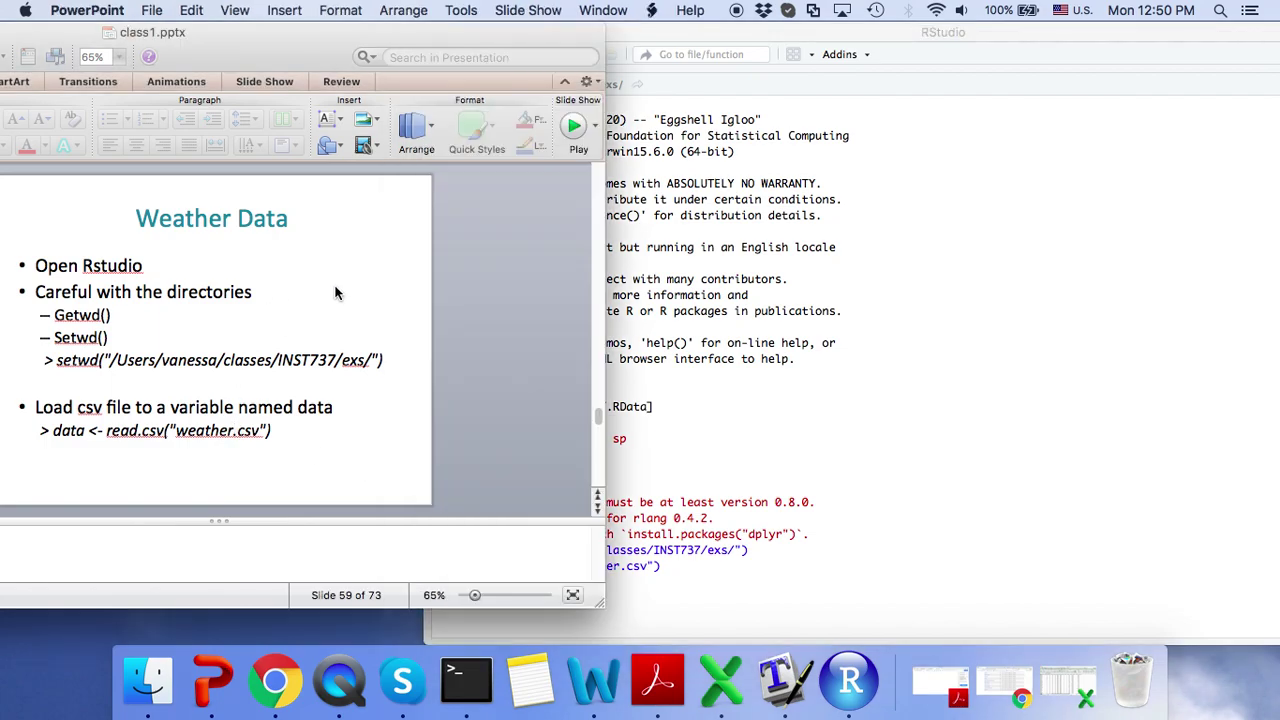
key("Down")
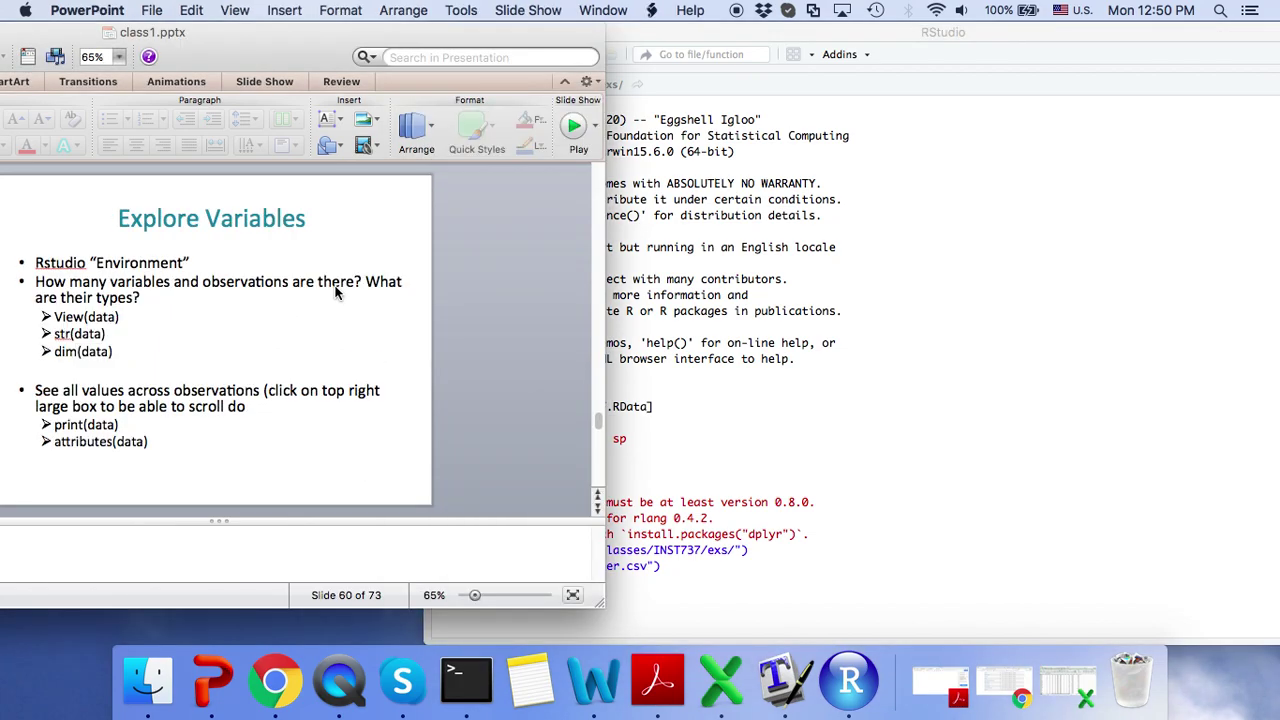
left_click(873, 484)
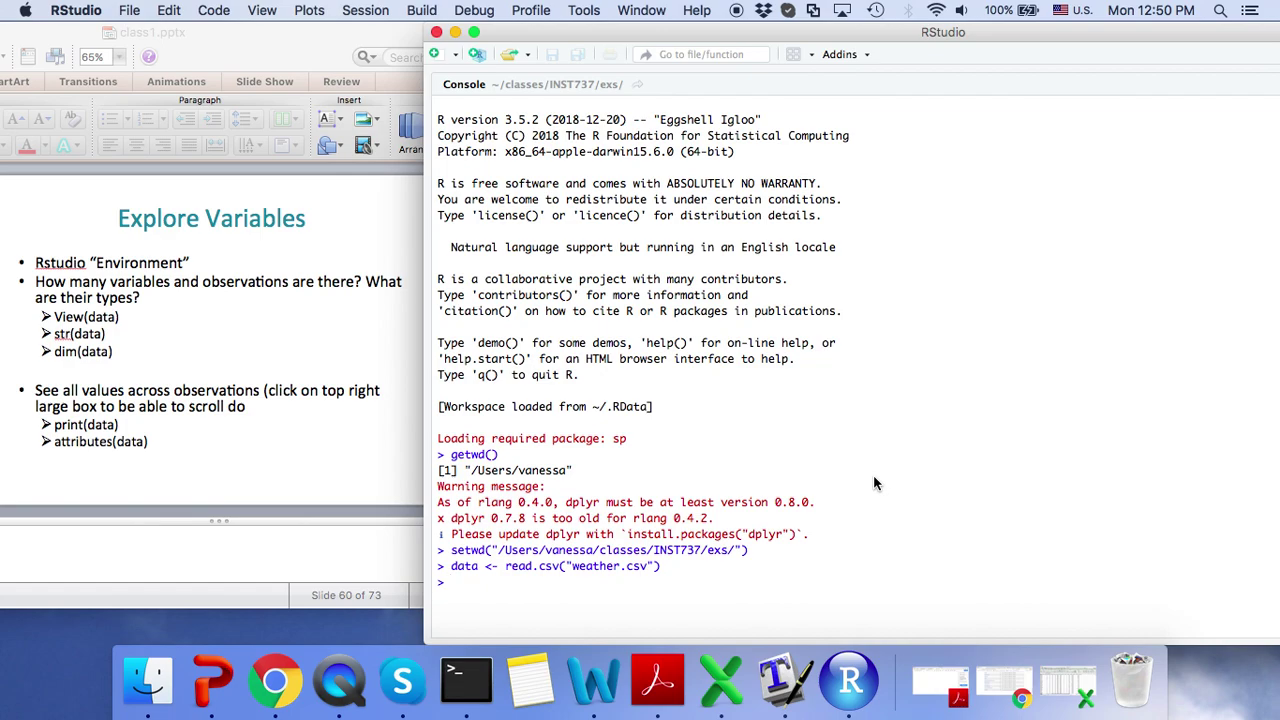
type("View(data")
key("Return")
key("Return")
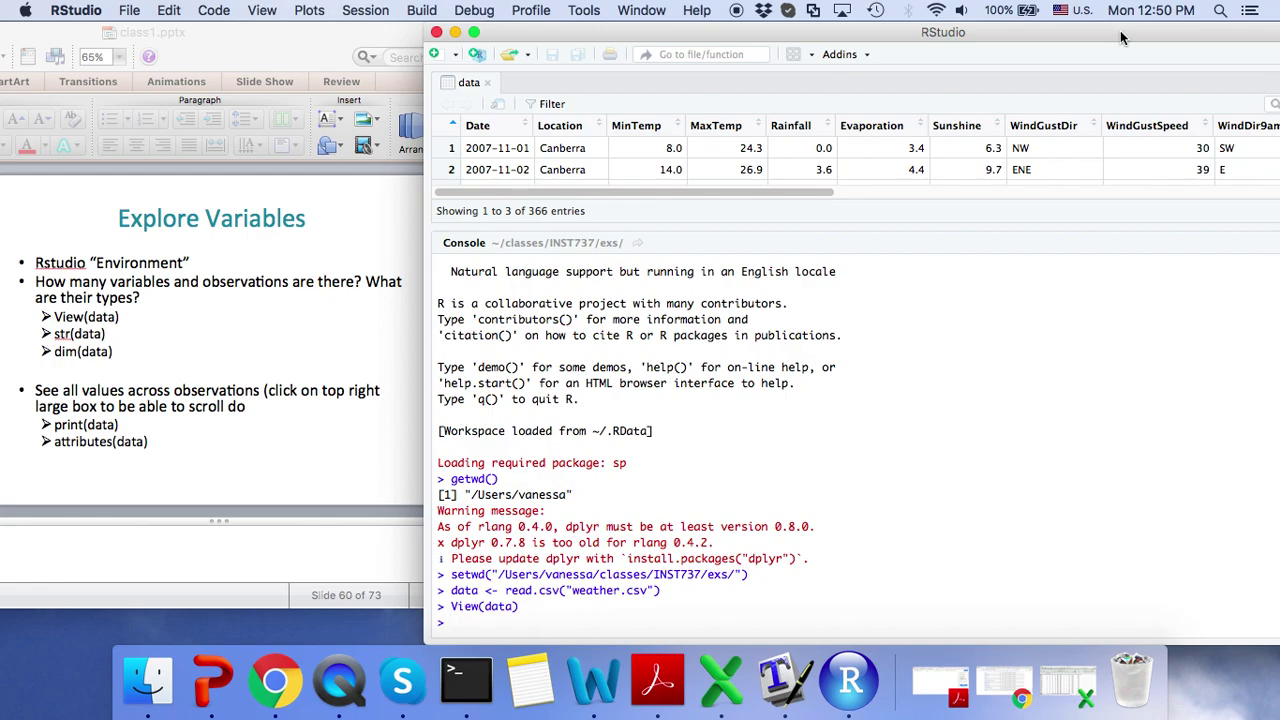
Enlarge the data viewer to look across all columns of the weather table, and bring back the console
left_click_drag(1120, 32, 957, 25)
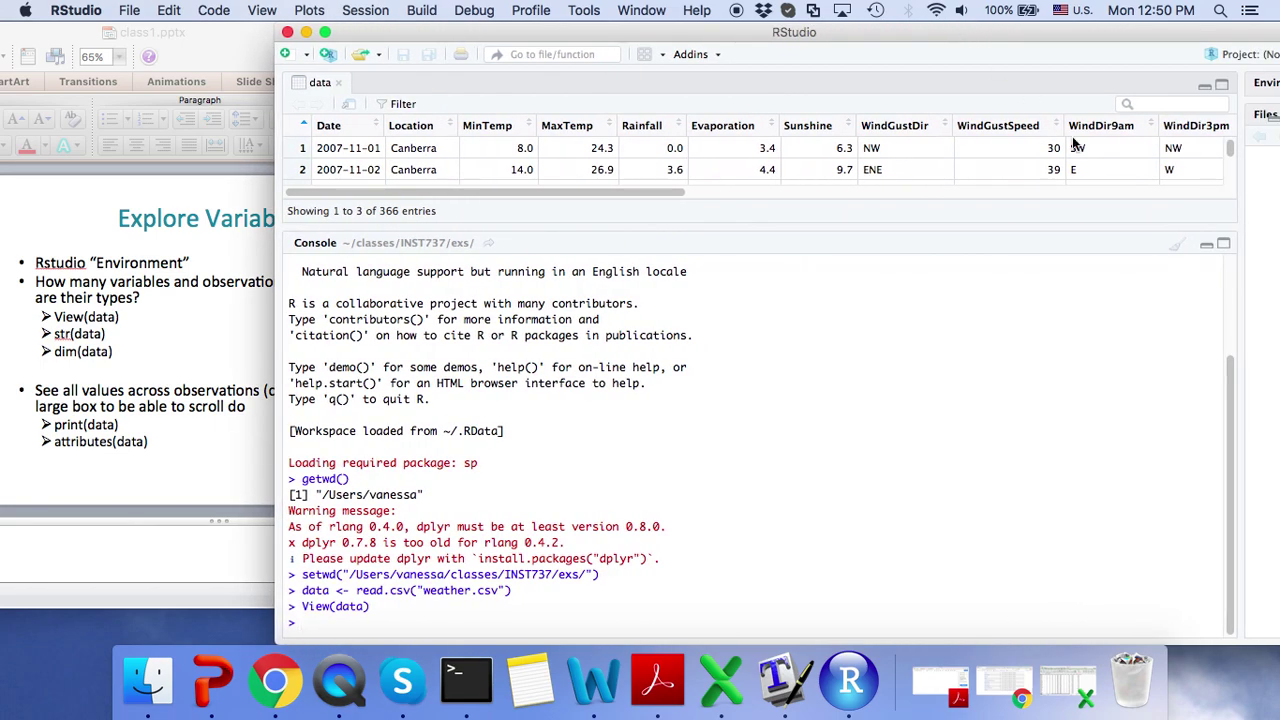
left_click(1206, 244)
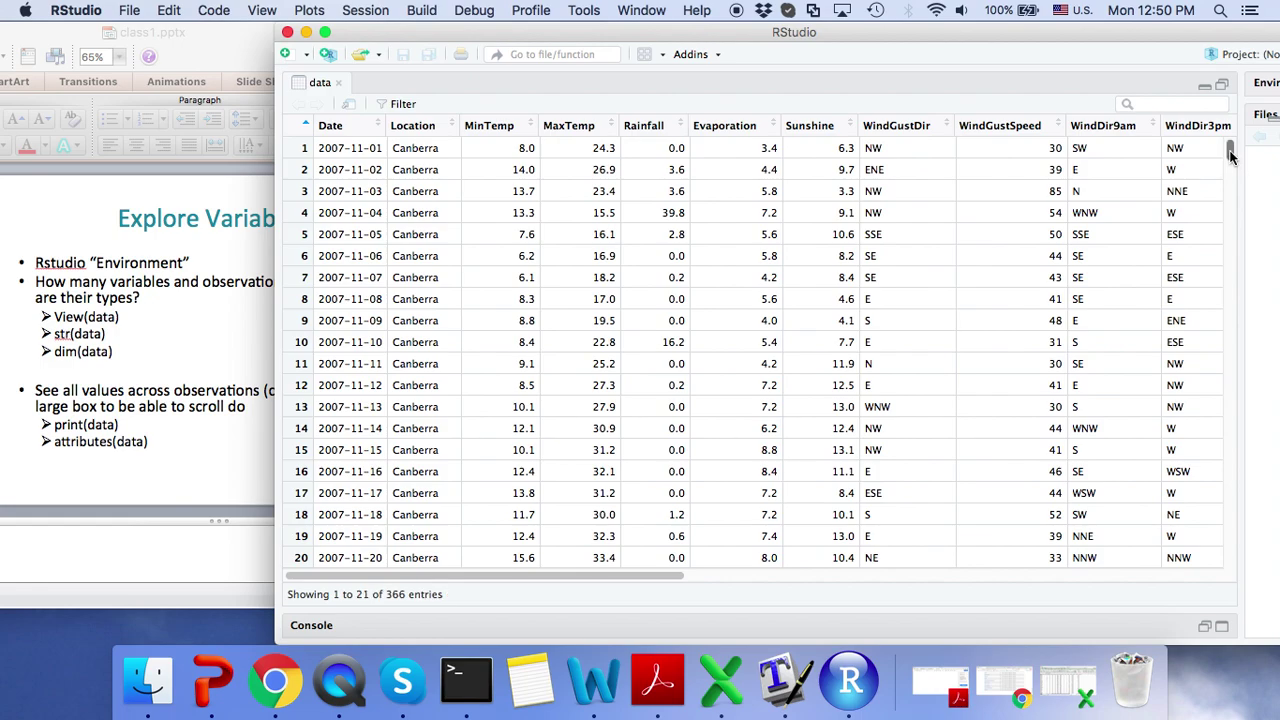
left_click_drag(614, 575, 1230, 567)
scroll(808, 500, "left", 15)
left_click(1221, 628)
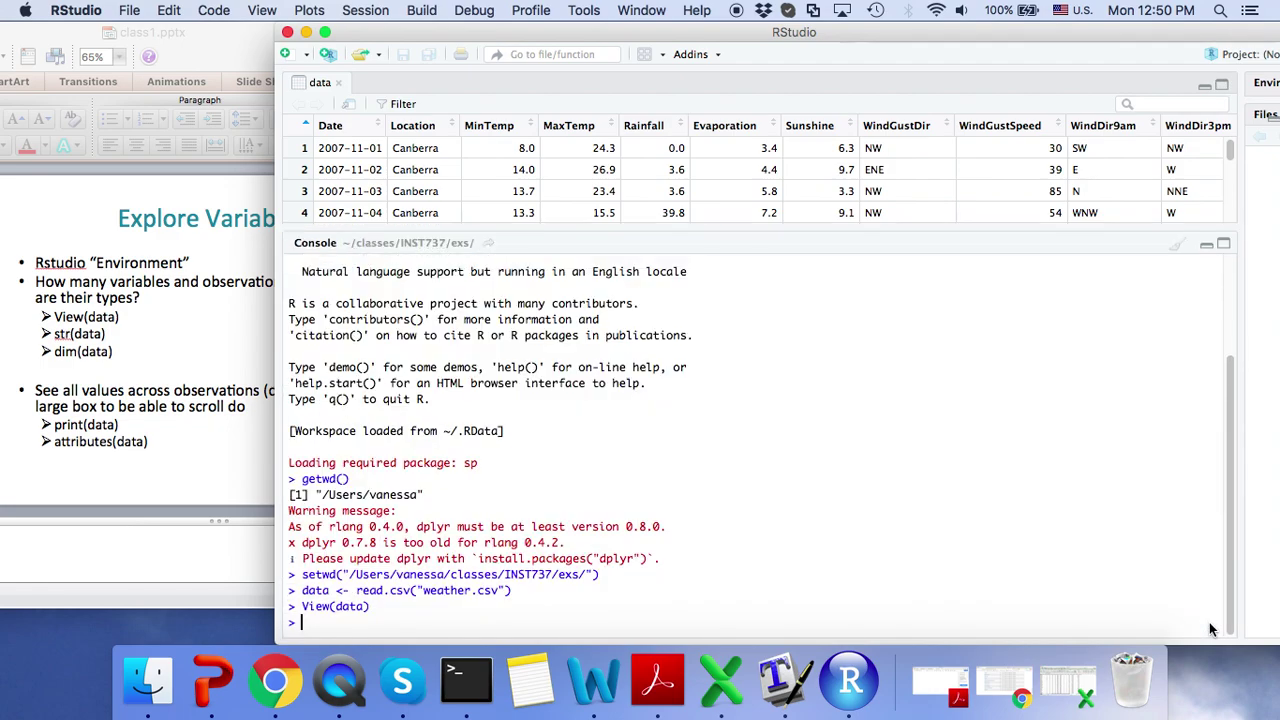
Run str(data), examine the variable types from the start of its output, and view the table's last rows
type("str(data")
key("Return")
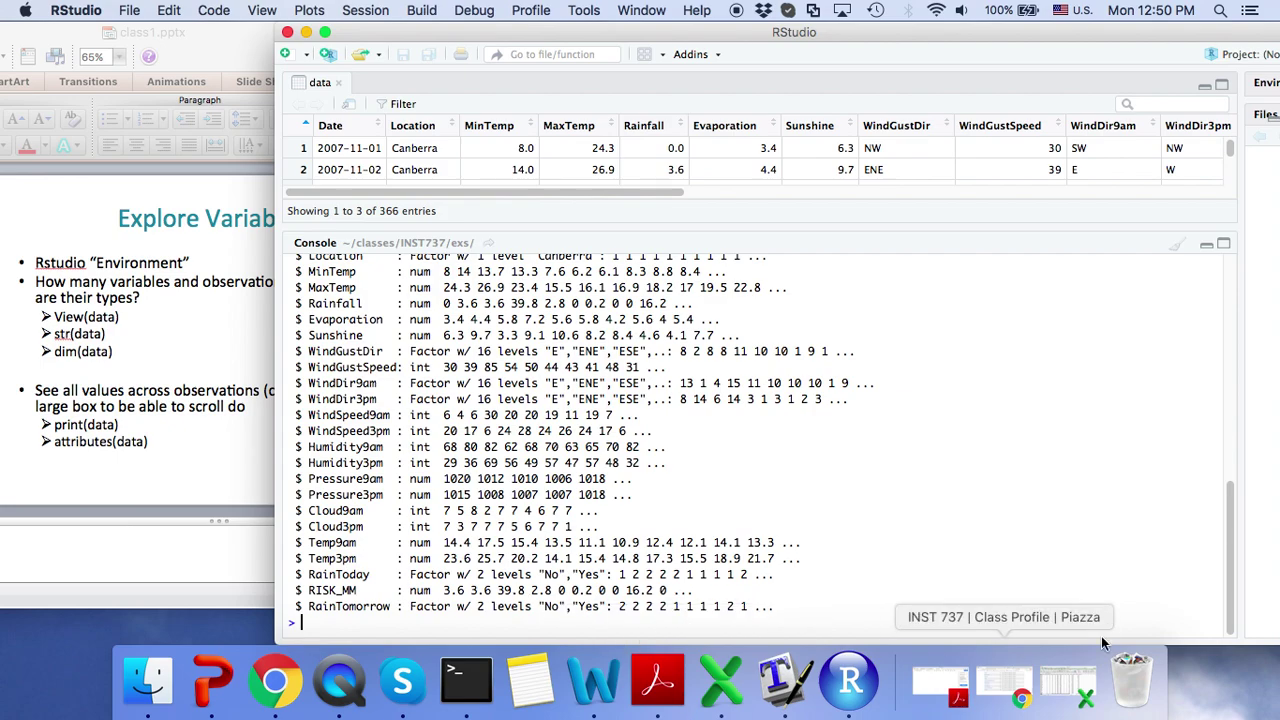
left_click_drag(1226, 546, 1224, 520)
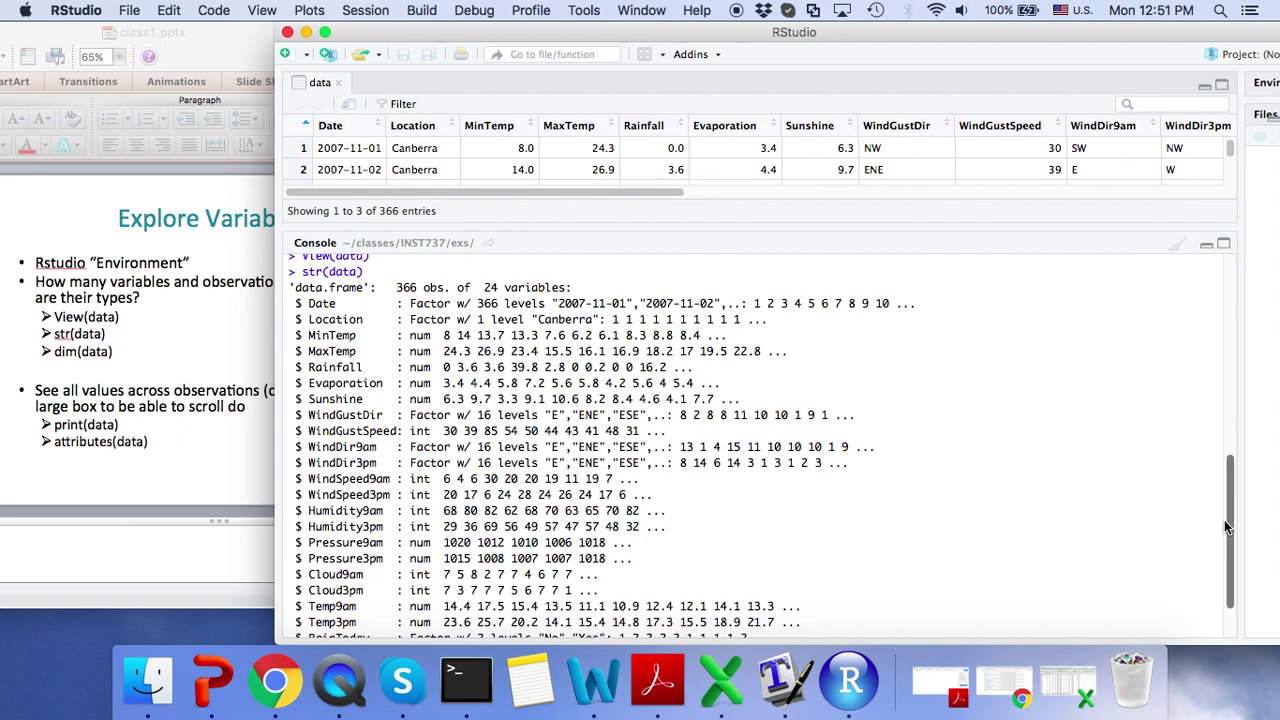
left_click_drag(1224, 521, 1224, 524)
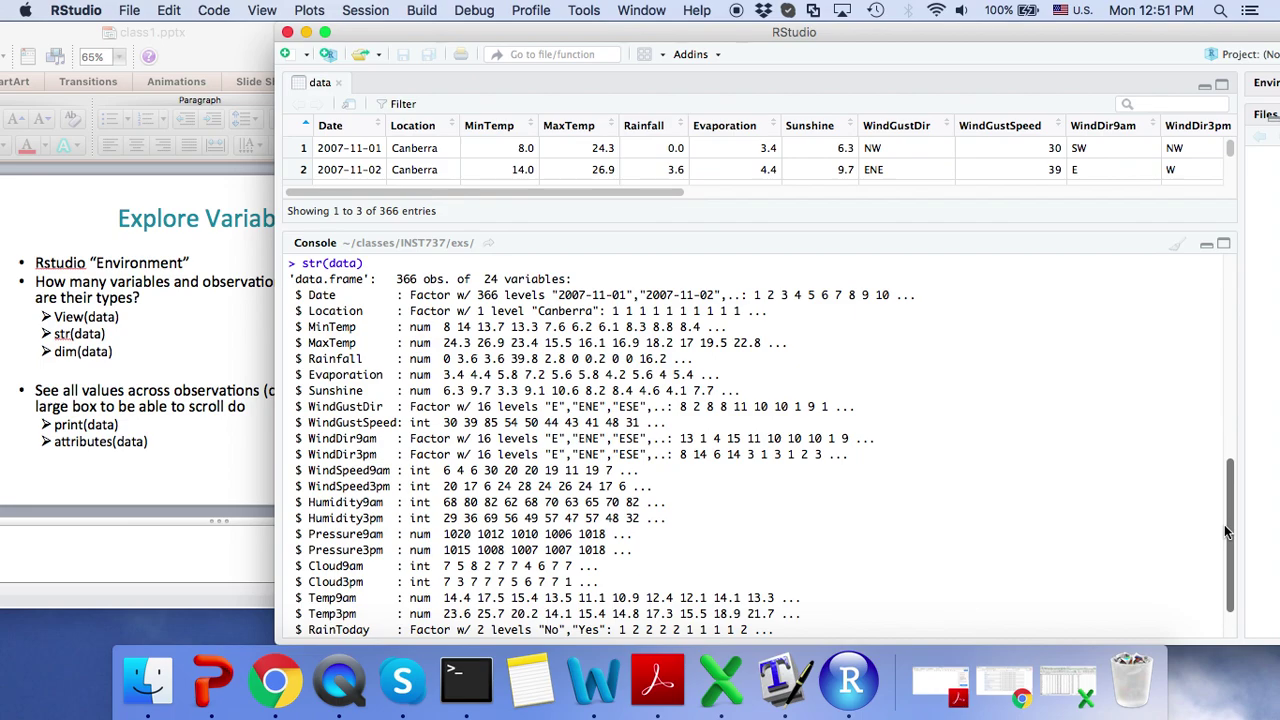
left_click_drag(1229, 147, 1230, 178)
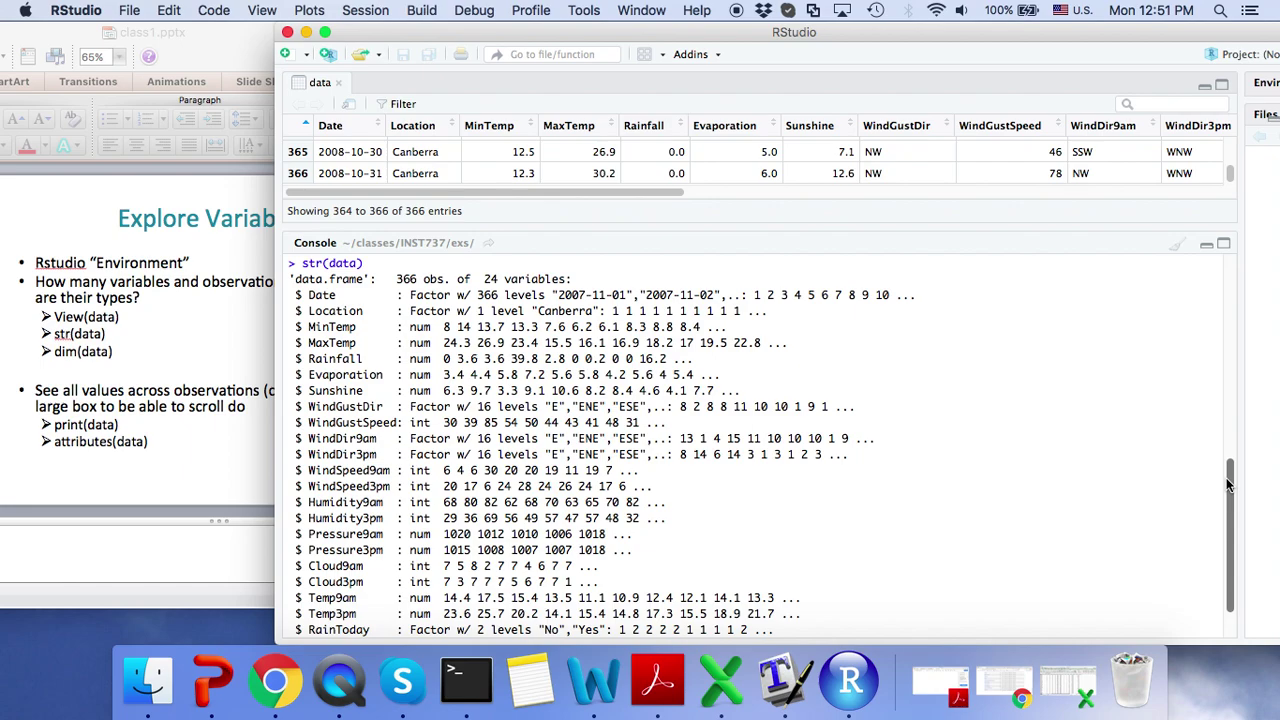
Run dim(data) to get the dataset's dimensions, and compare them with the start of the str(data) output
left_click_drag(1232, 484, 1230, 517)
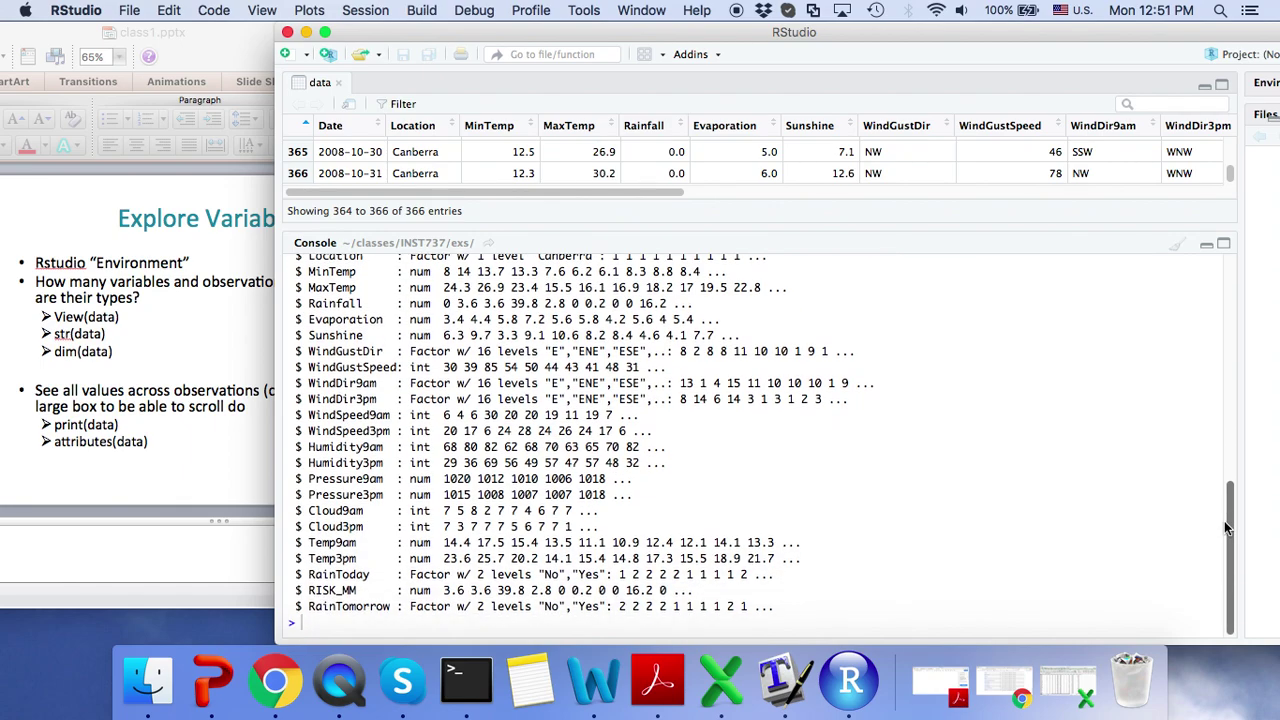
type("dim(data")
key("Return")
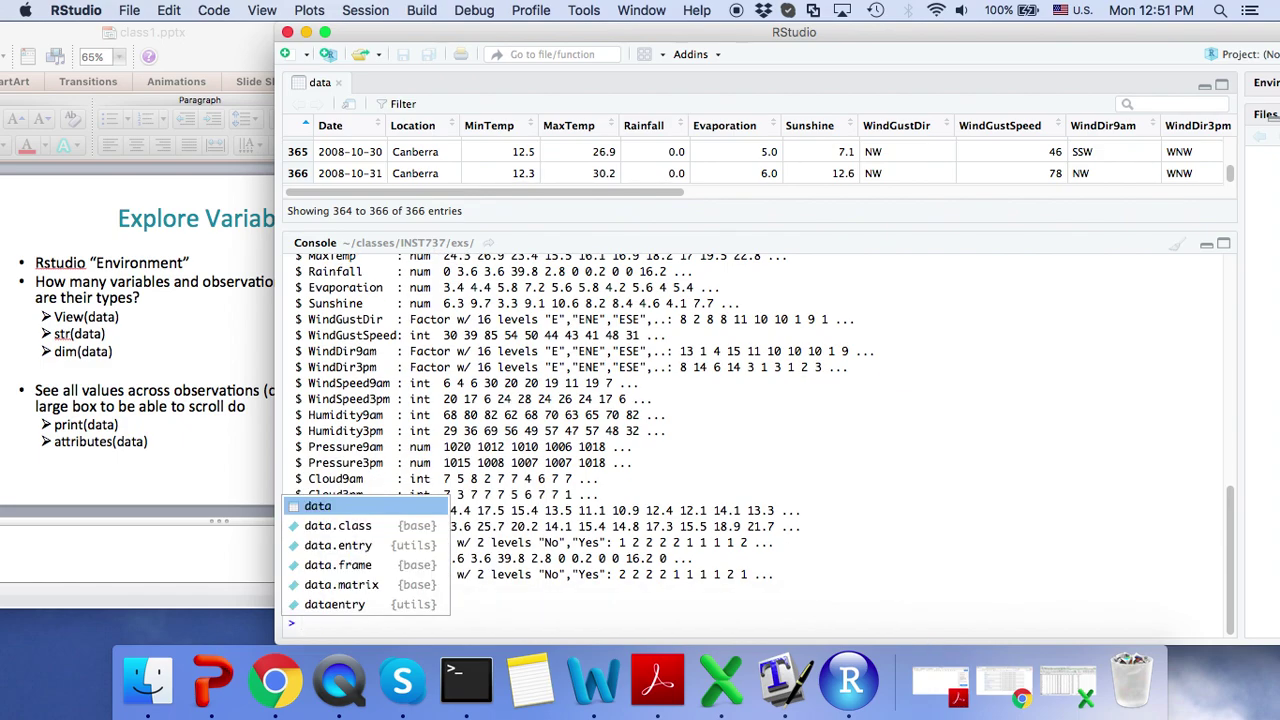
left_click(1159, 570)
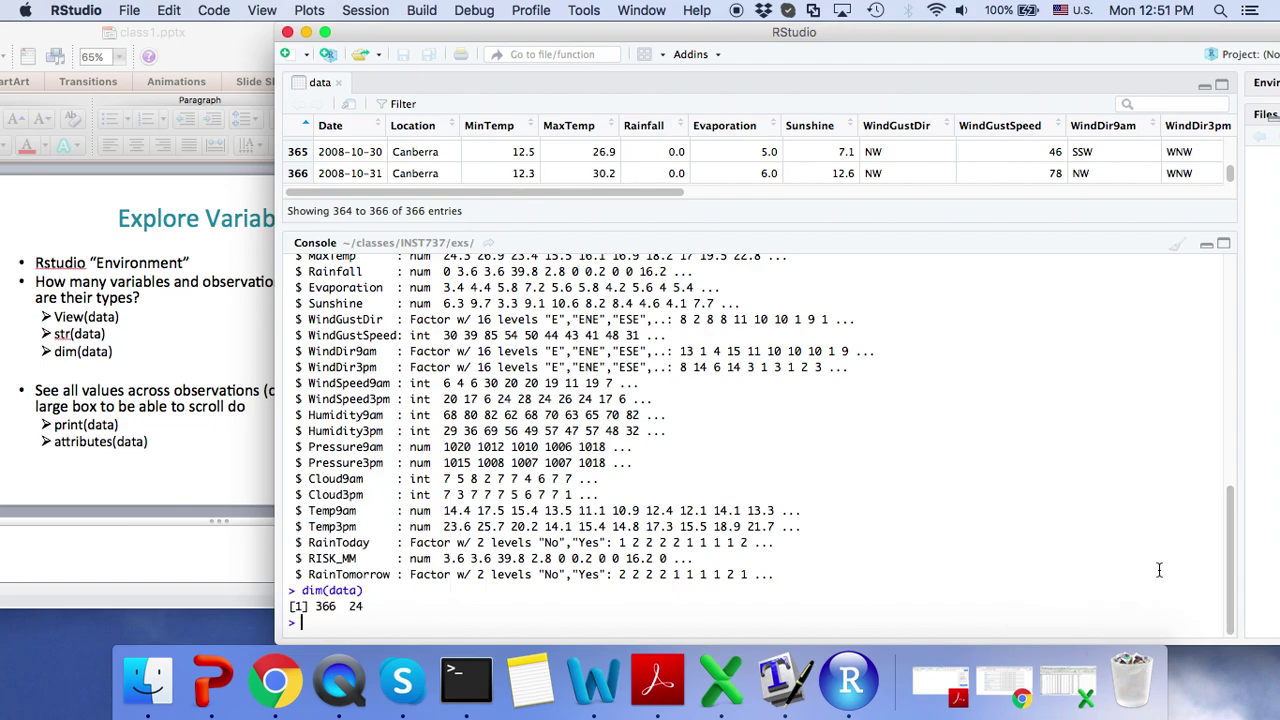
left_click_drag(1228, 549, 1230, 506)
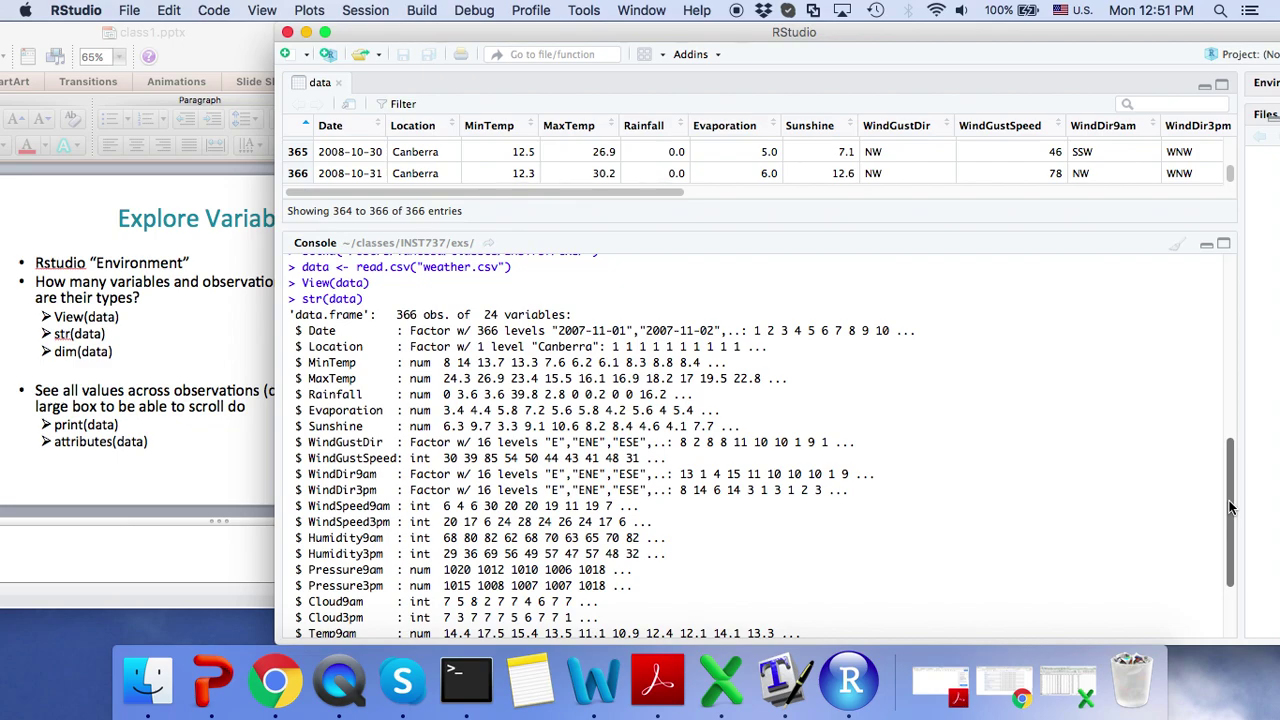
View the end of the str(data) output, and advance the PowerPoint presentation to the Explore the Data slide on checking rows and columns
left_click_drag(1231, 507, 1235, 555)
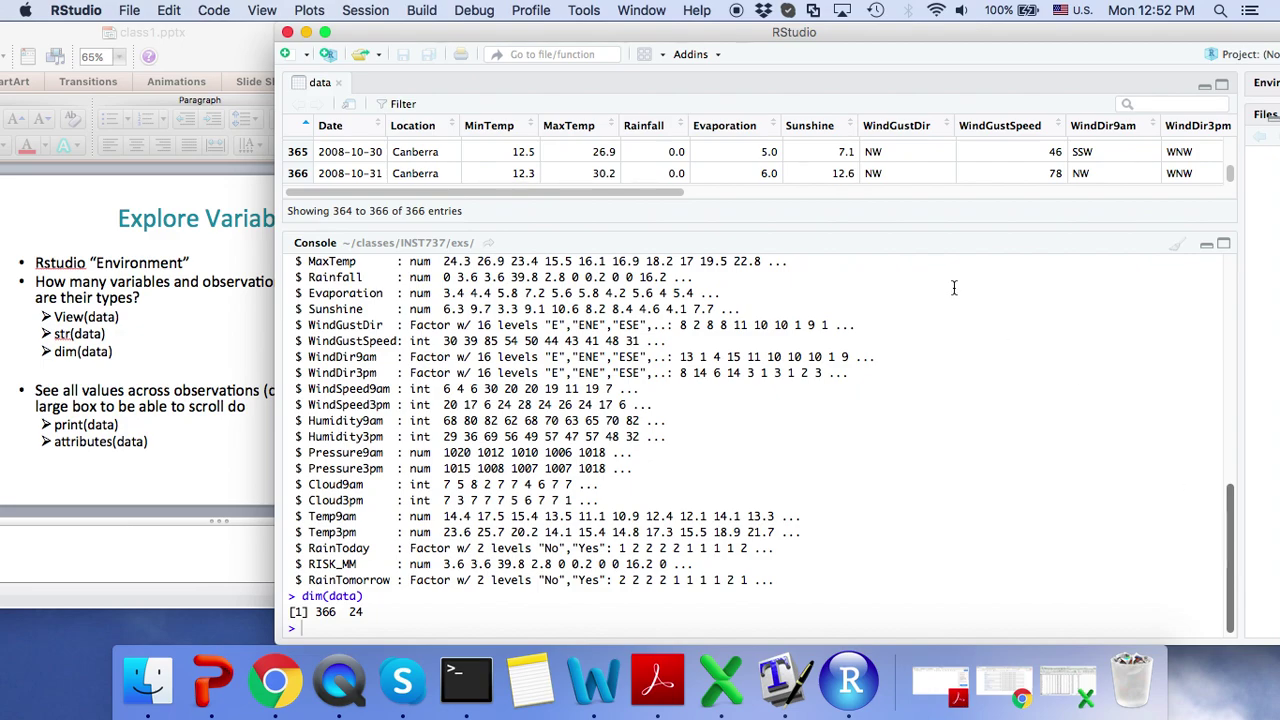
left_click(266, 204)
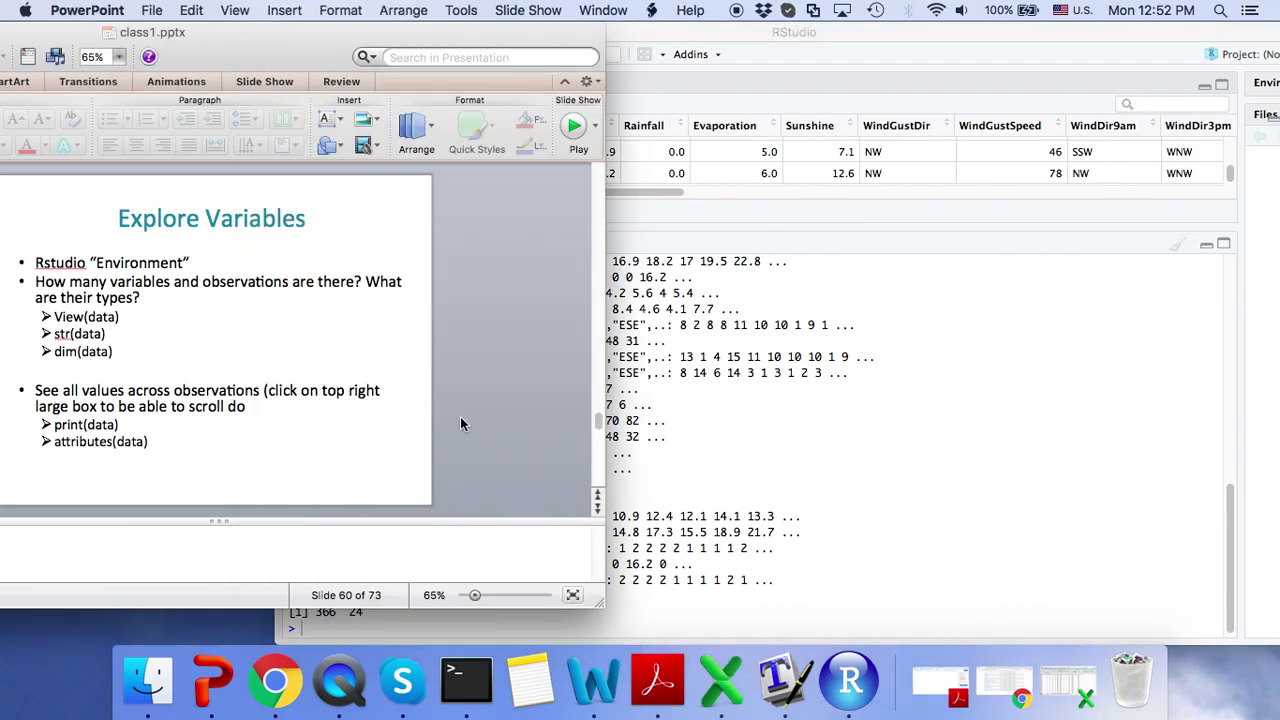
key("Down")
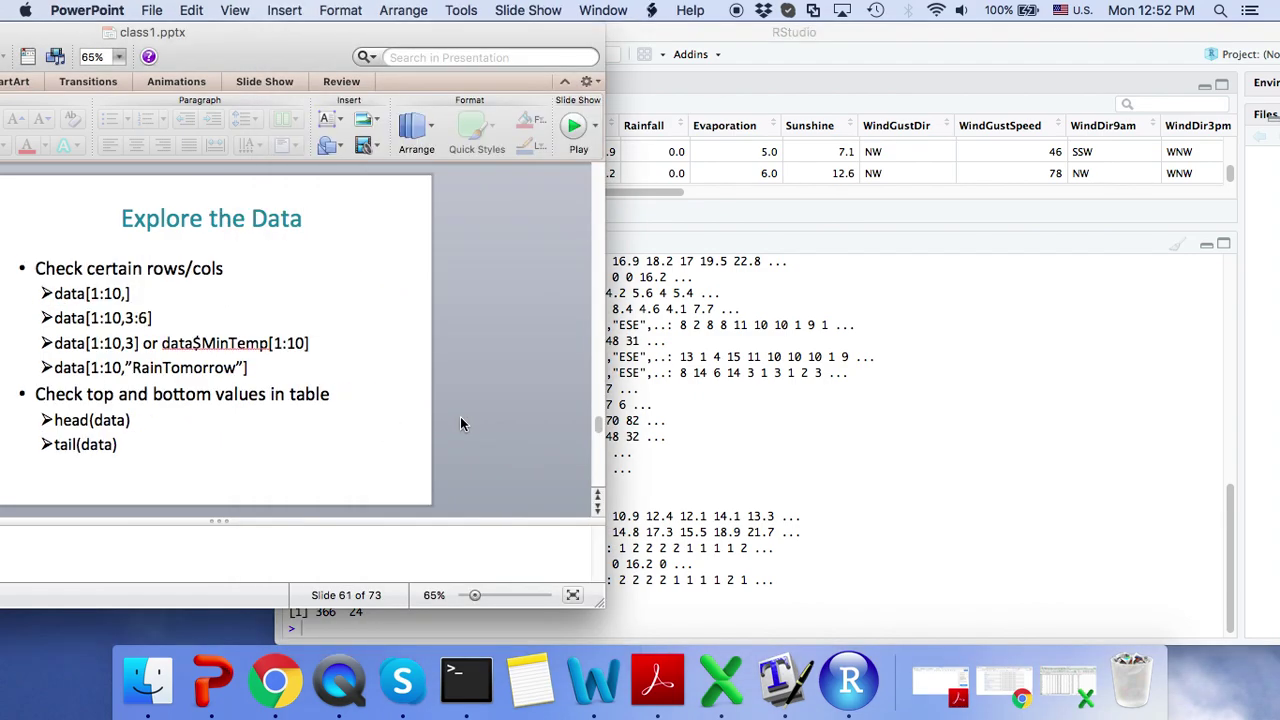
Run data[1:10,] in RStudio to list the first ten rows with all columns, and look over the output
left_click(857, 499)
scroll(477, 599, "down", 1)
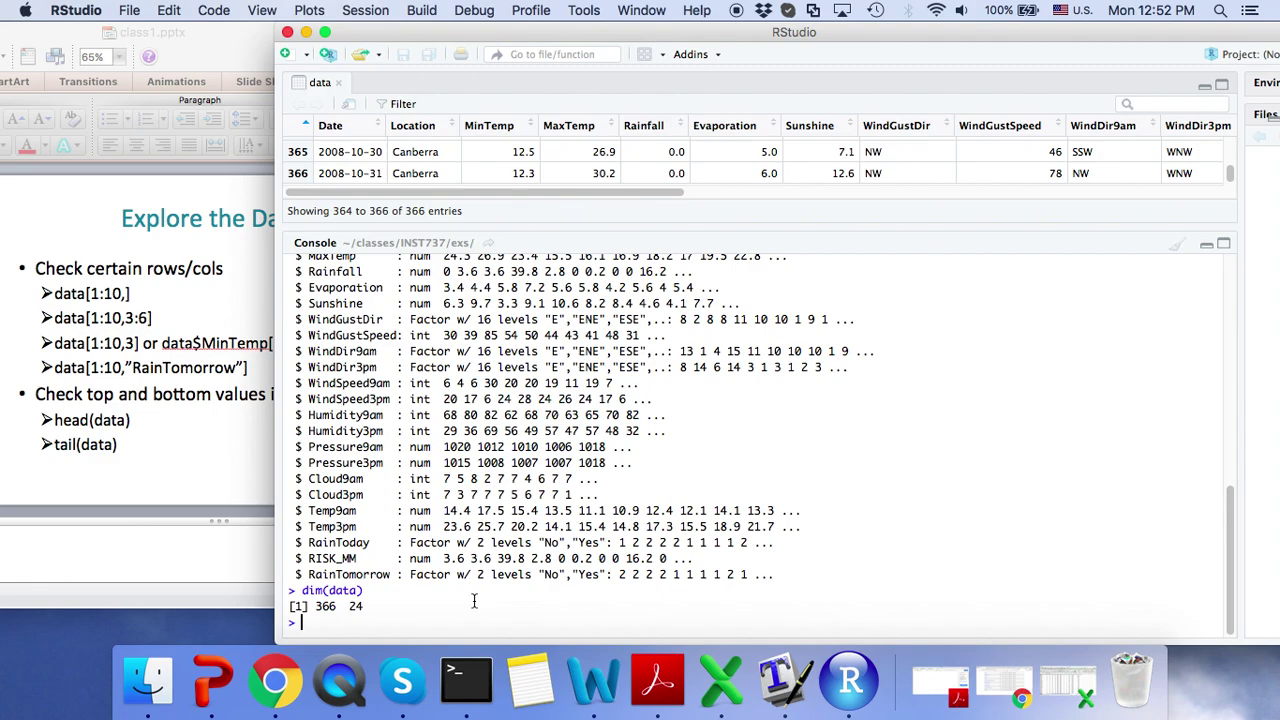
type("data[1:10,")
key("Return")
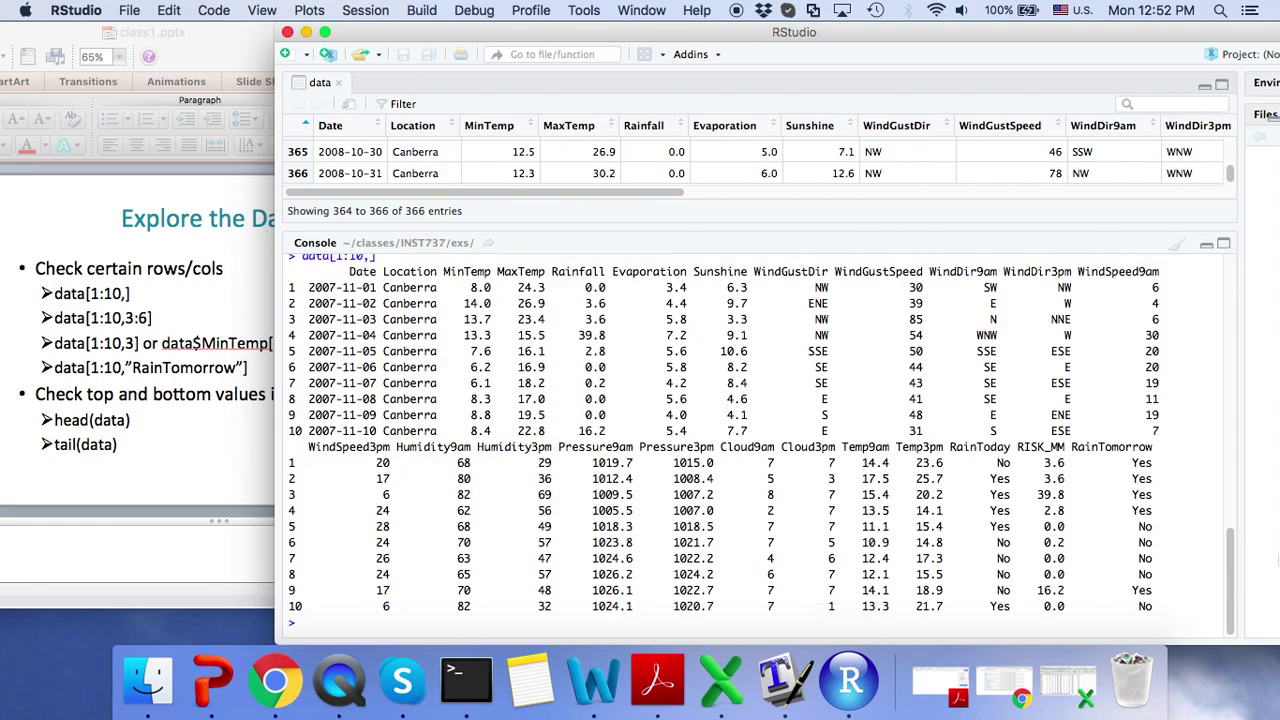
scroll(1232, 560, "up", 2)
scroll(1232, 556, "up", 2)
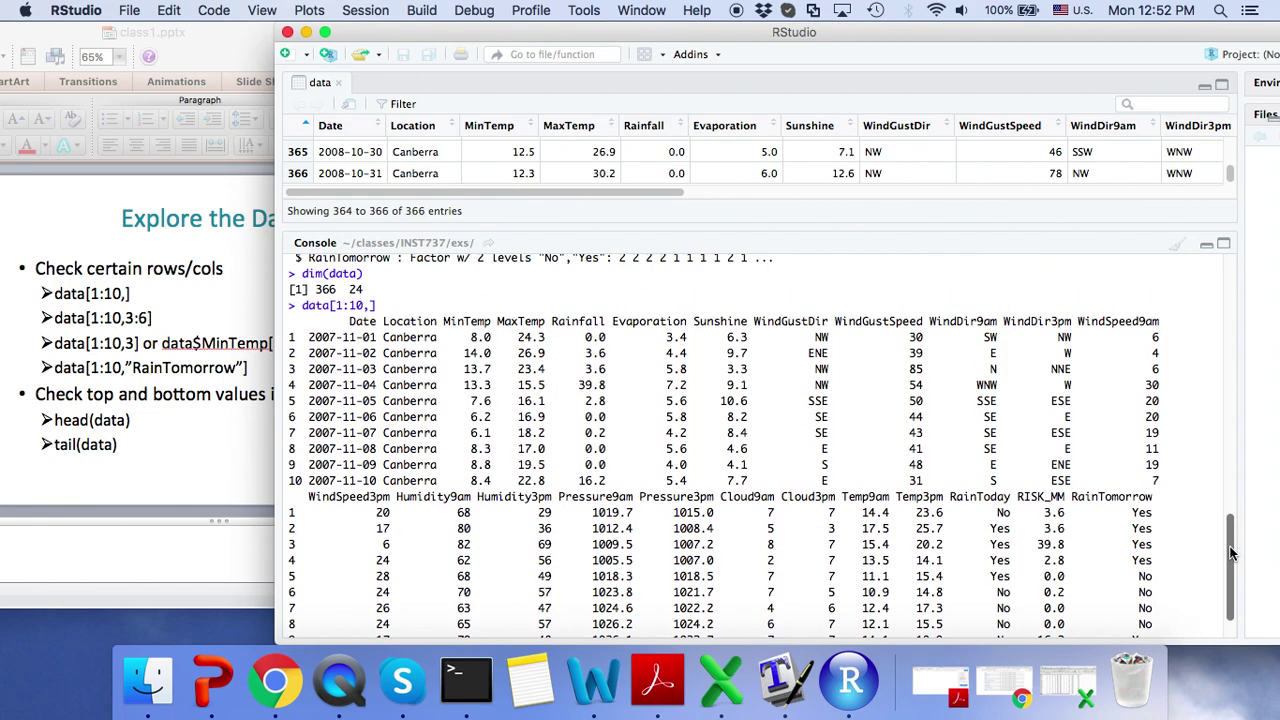
scroll(1232, 553, "down", 3)
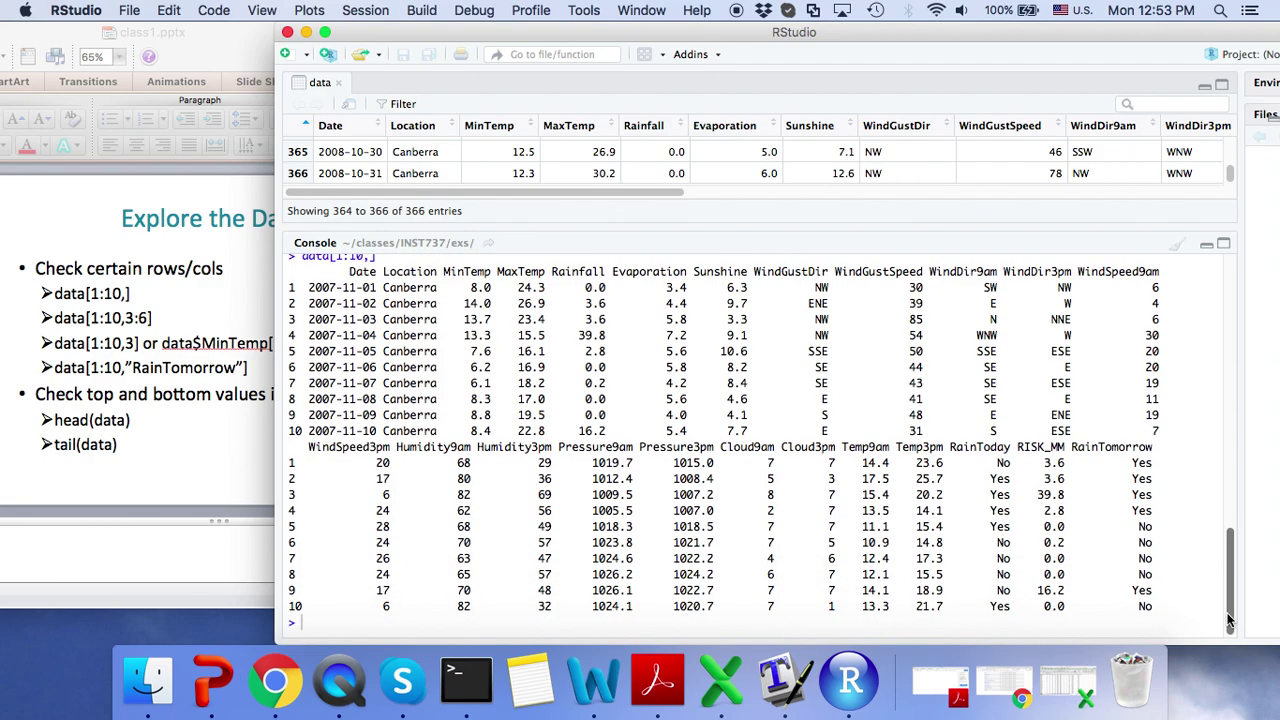
Run data[1:10,3:6] to list only columns 3 to 6 of the first ten rows
key("Up")
key("Left")
type("3:6")
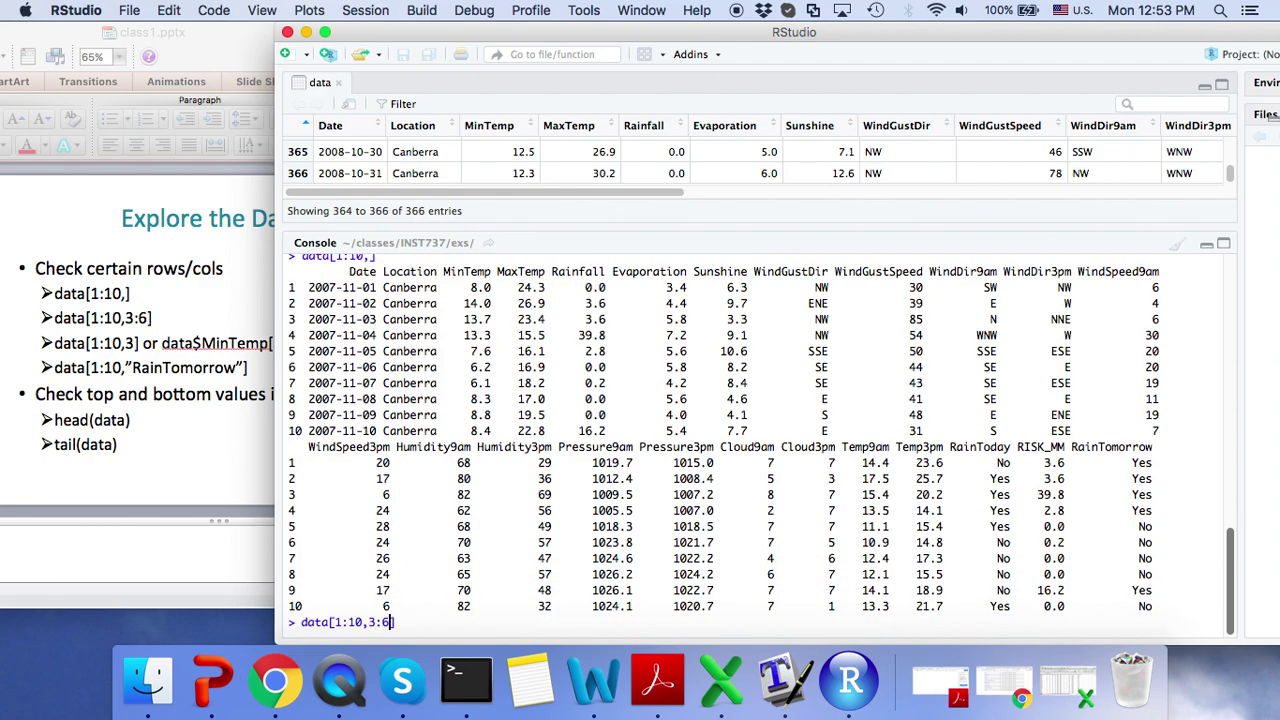
key("Return")
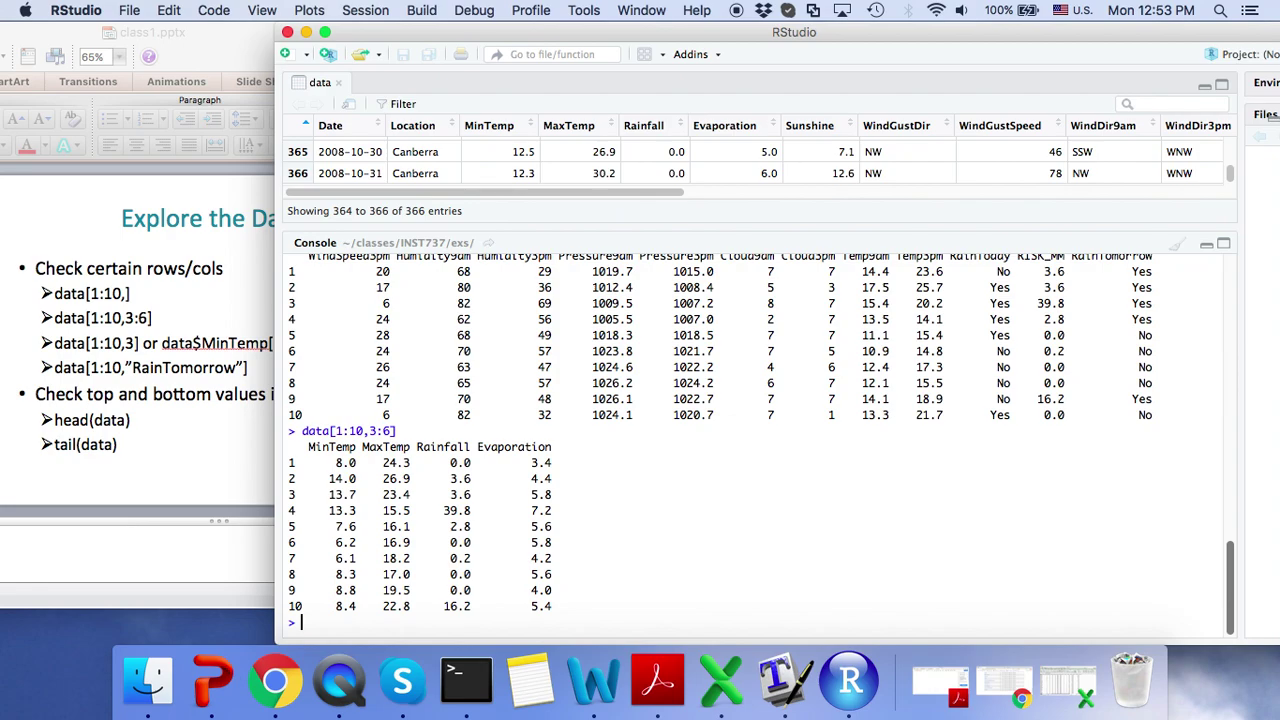
Run data[1:10,"RainTomorrow"] to list that column's first ten values, and look at the RainTomorrow column in the data viewer
type("data")
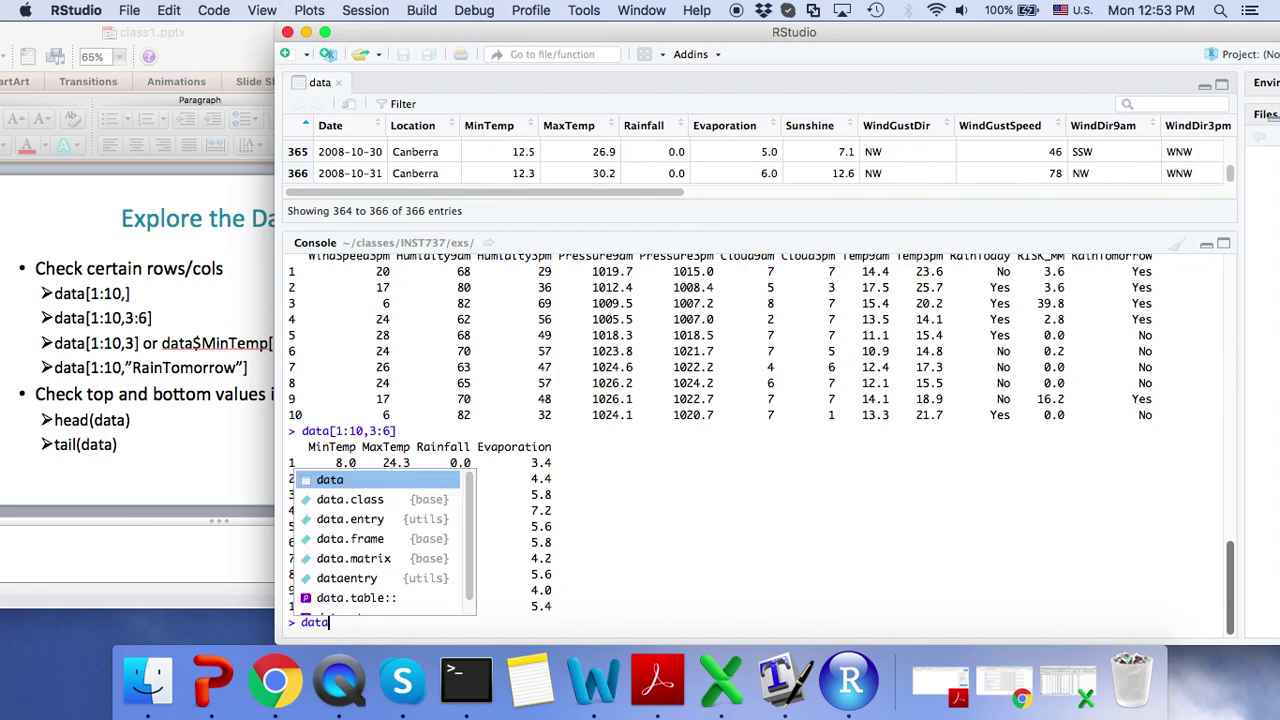
type("[1:10,")
type("\"Rain")
type("Tomorro")
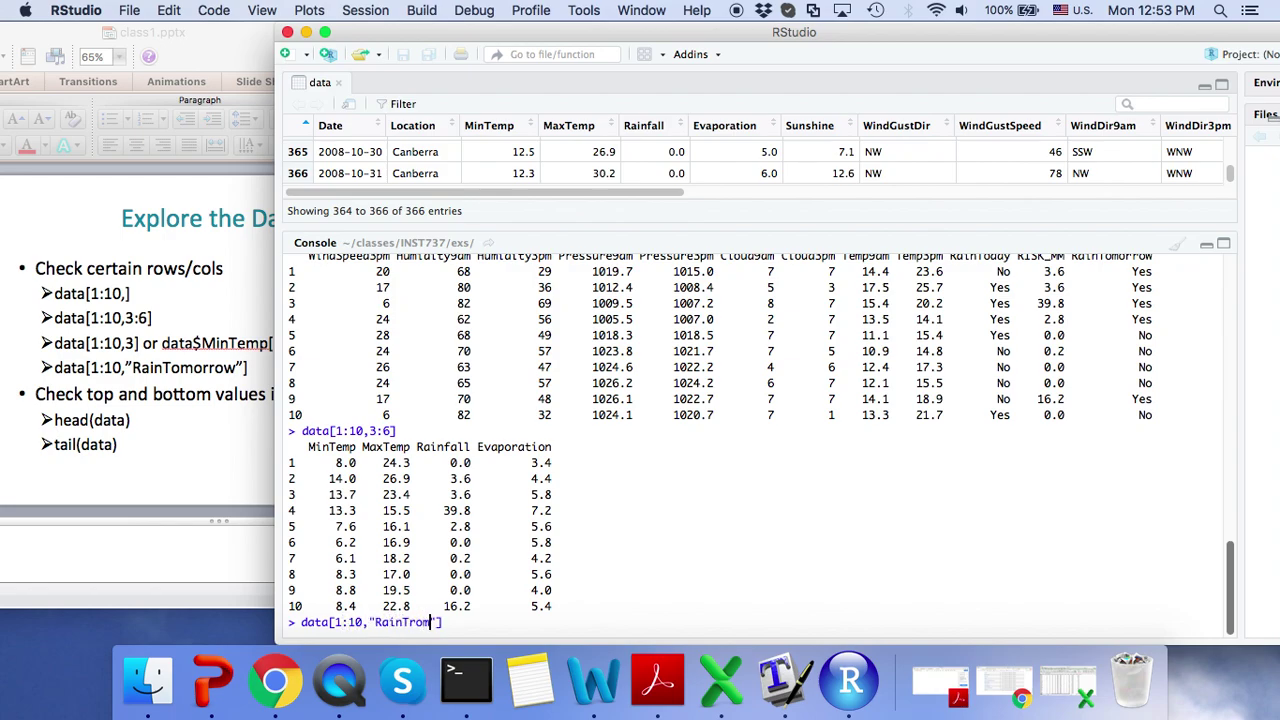
type("w")
key("Return")
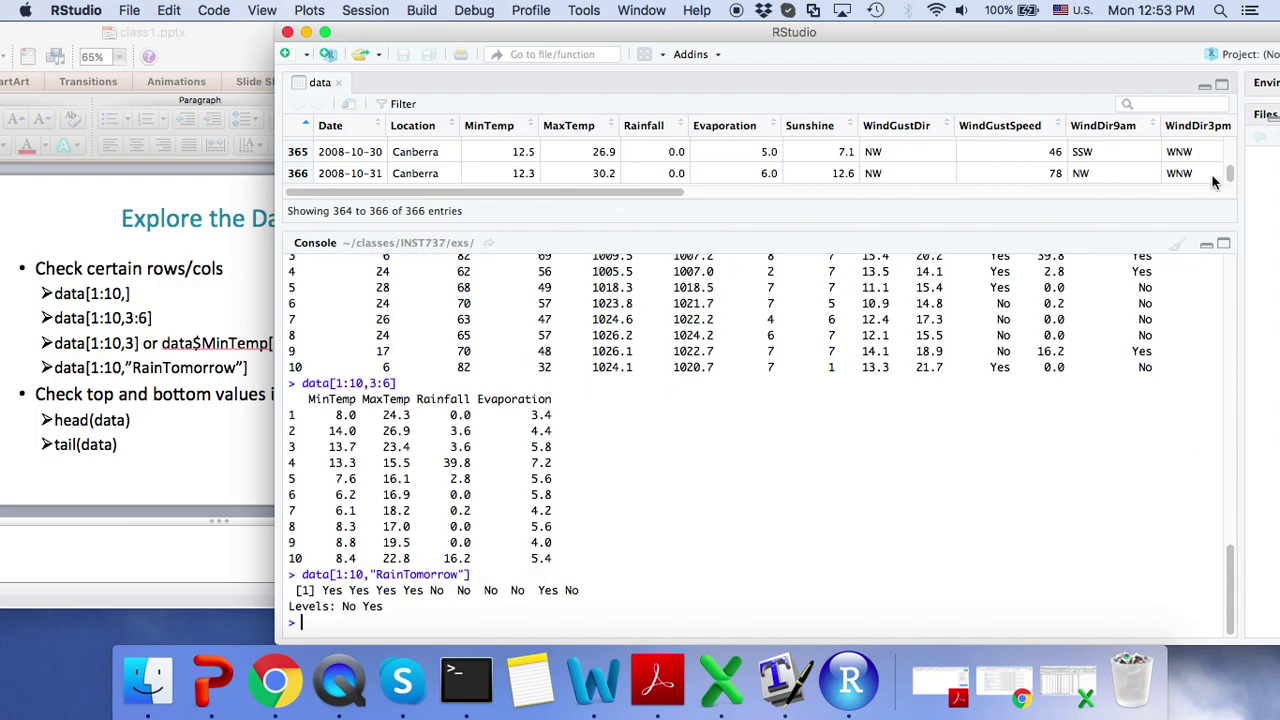
left_click_drag(657, 190, 1212, 213)
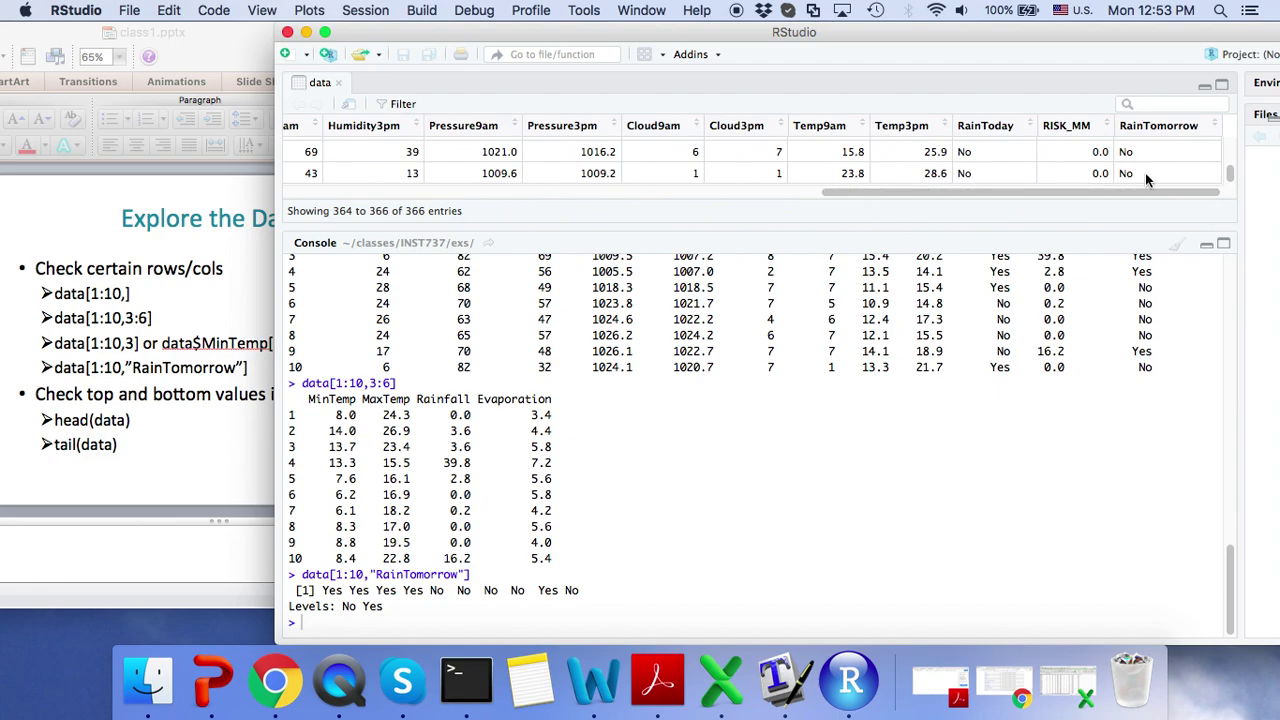
left_click_drag(1147, 190, 450, 260)
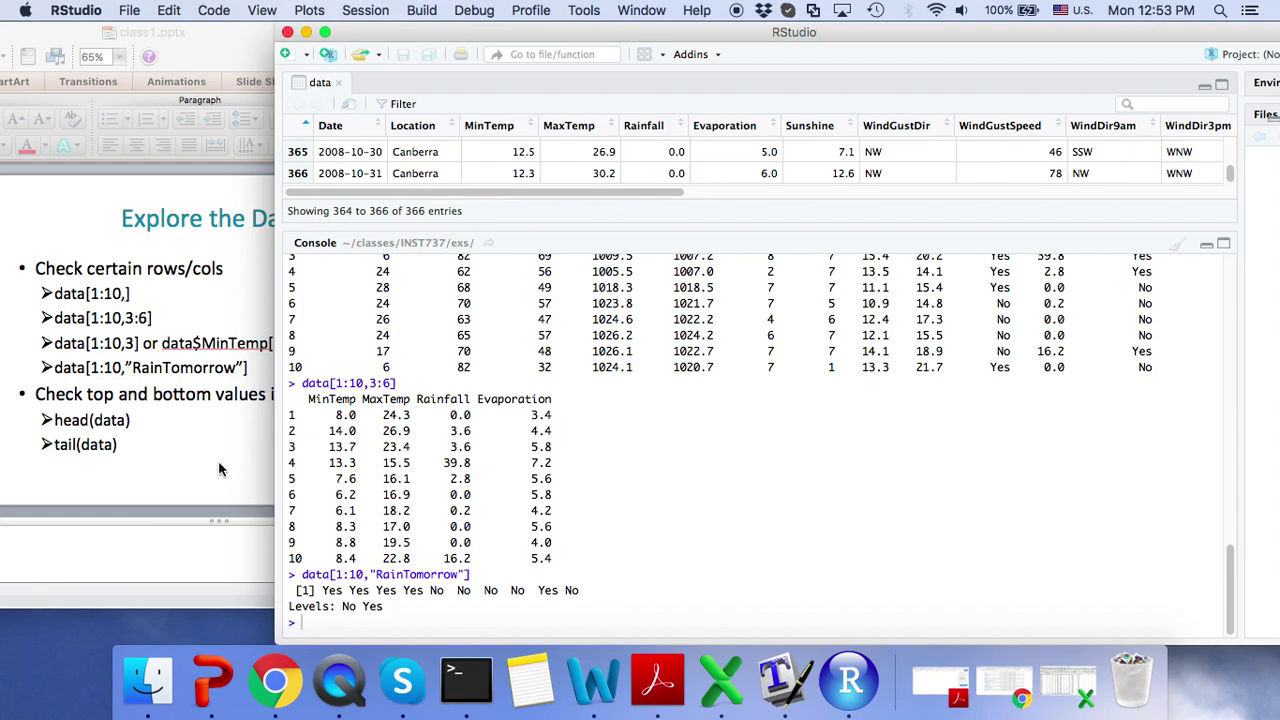
Run head(data) and tail(data) to list the first and last rows of the table
type("head(data")
key("Escape")
key("Return")
type("tail(data")
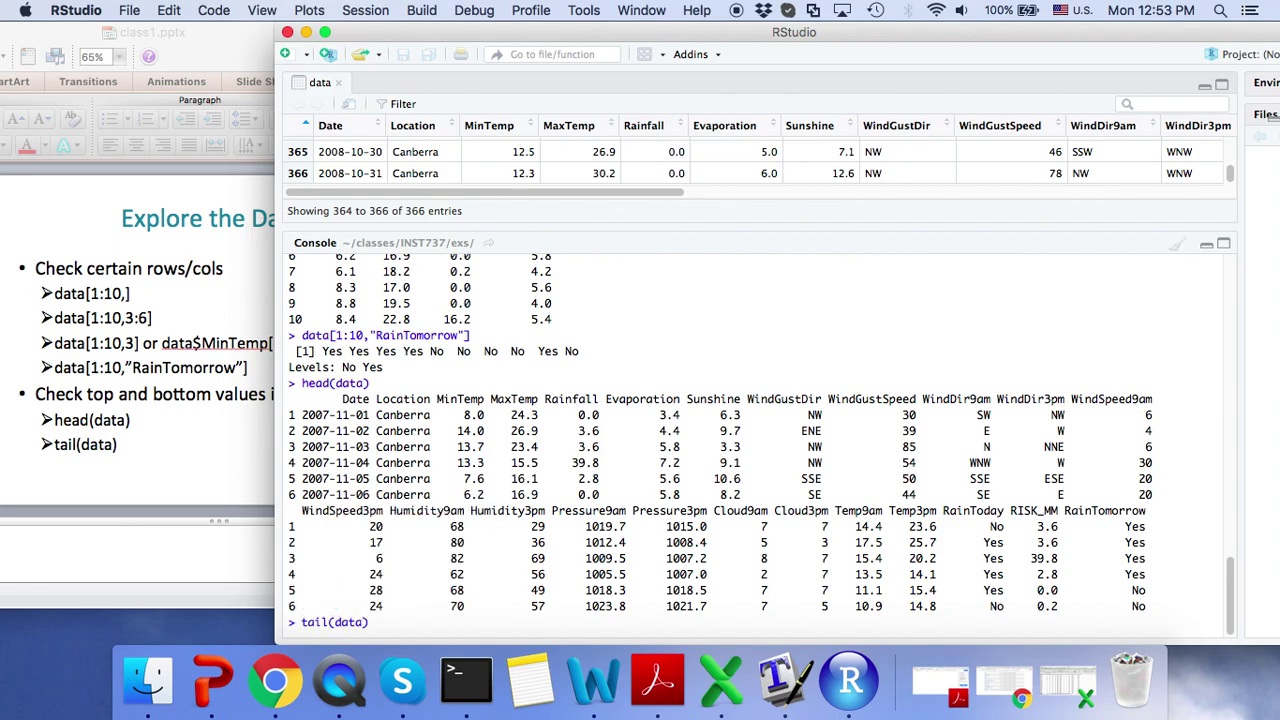
key("Return")
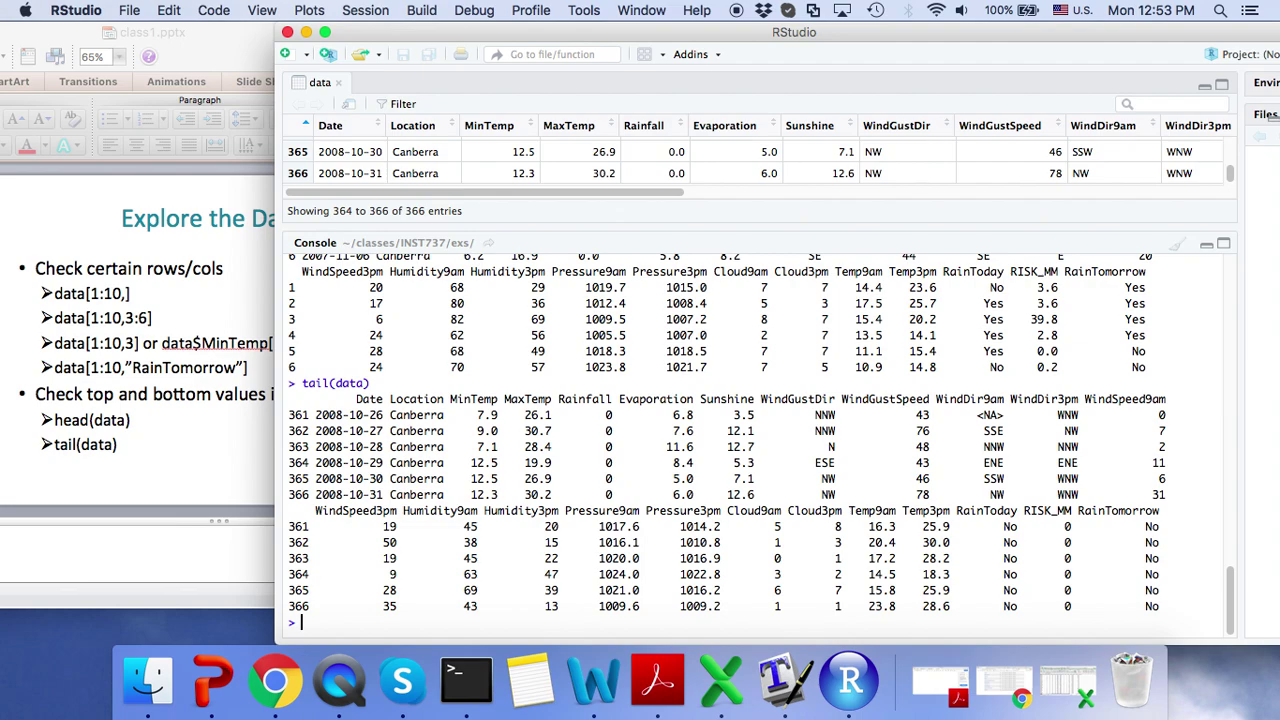
Reposition the PowerPoint window beside RStudio, and advance it to the Explore the Data slide on general statistics and quantiles
left_click_drag(162, 42, 252, 37)
scroll(450, 262, "down", 1)
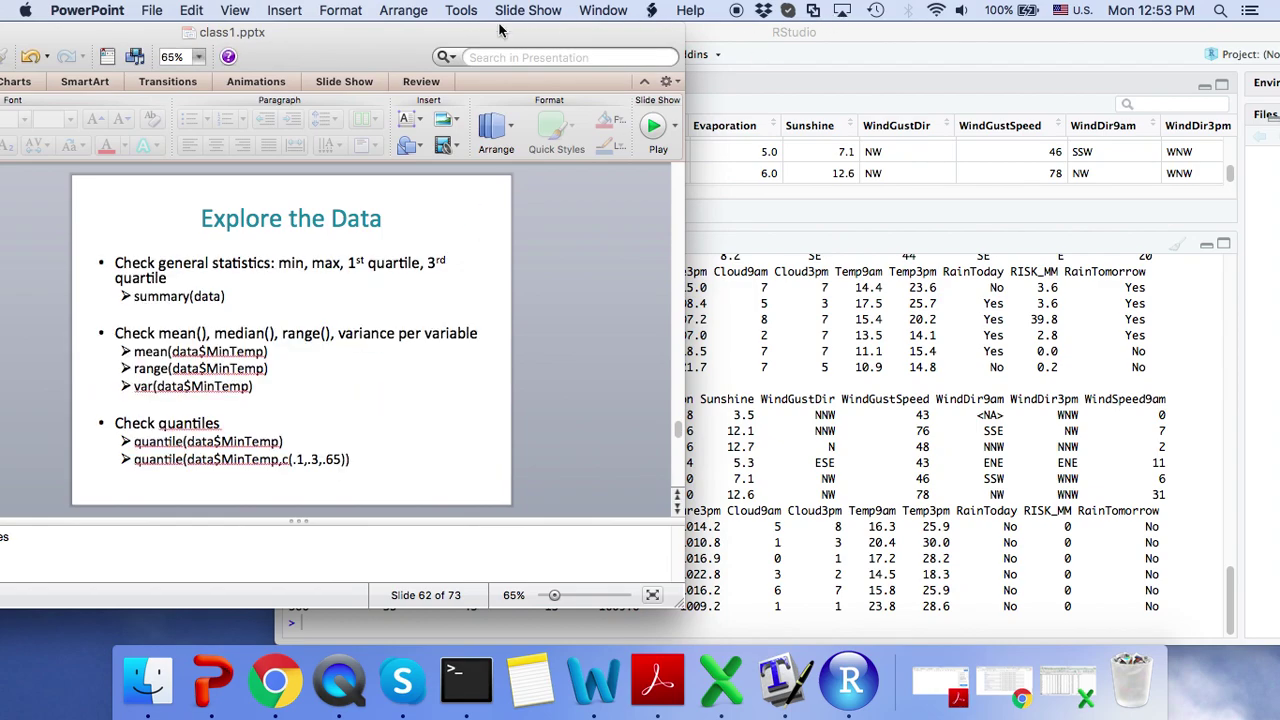
left_click_drag(487, 35, 458, 35)
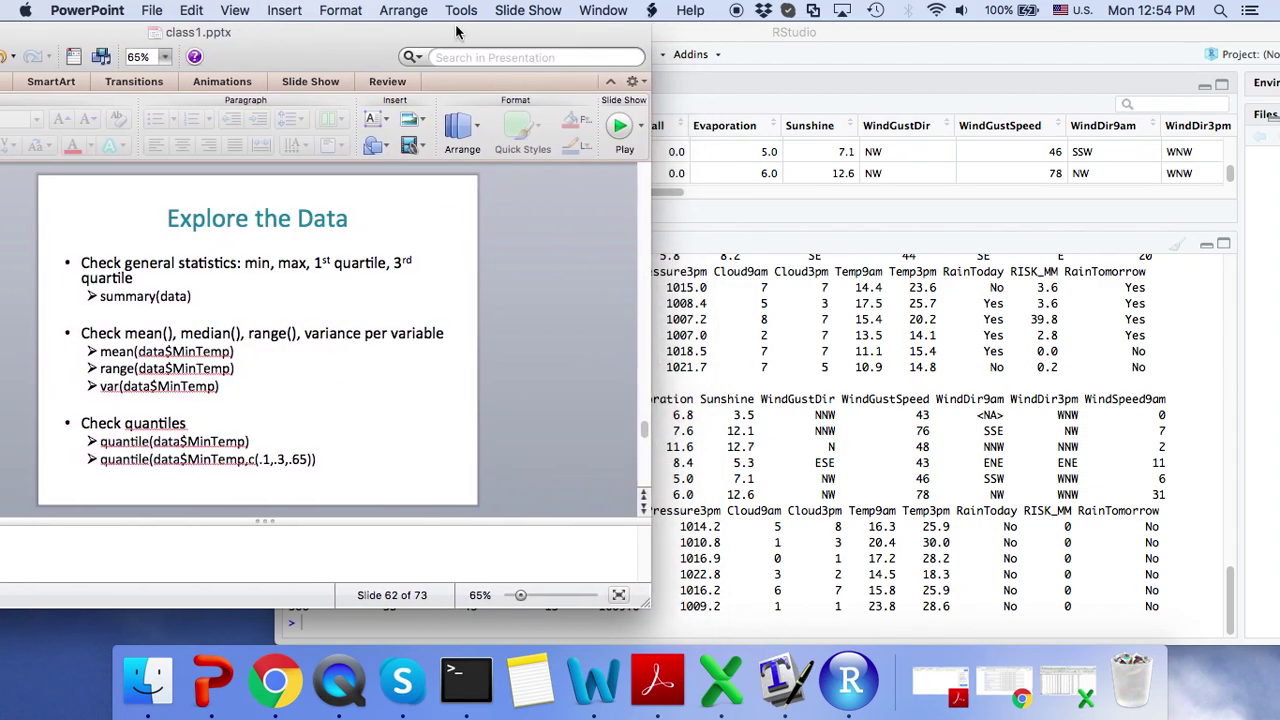
Run summary(data) in RStudio, uncover more of the slide beside it, and highlight the NA's entry of WindGustSpeed in the output
left_click(796, 34)
type("su")
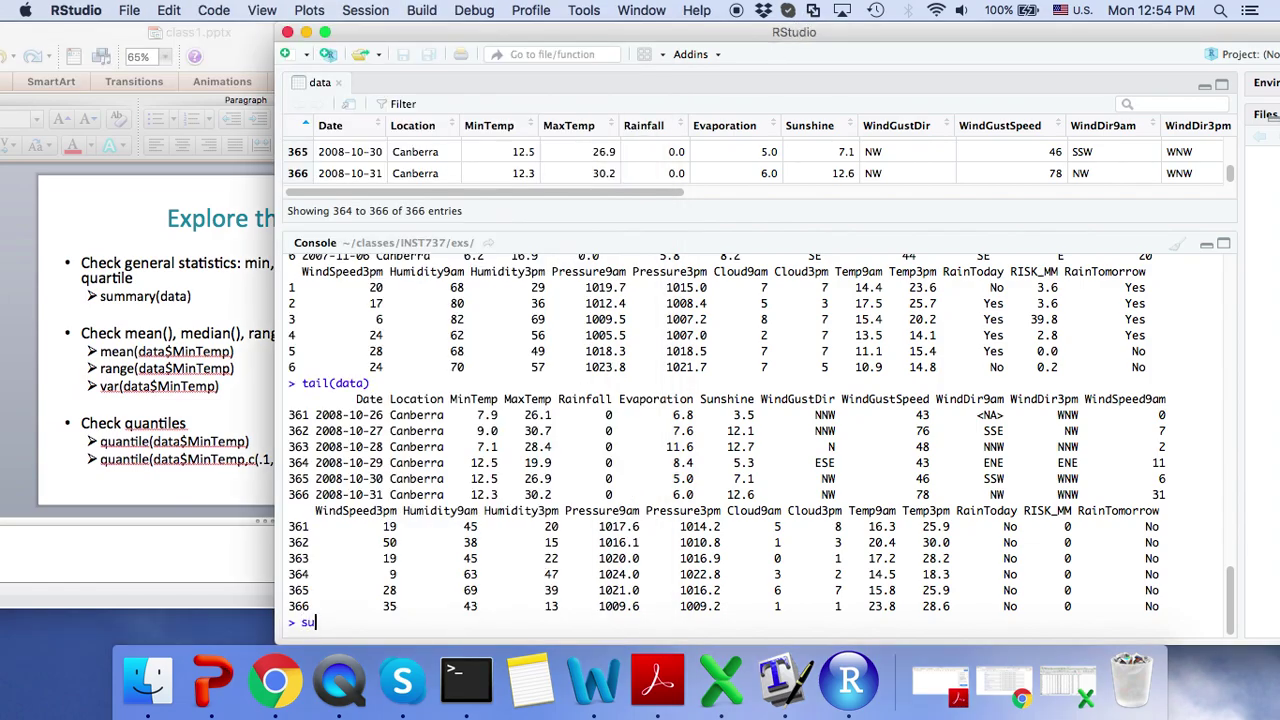
type("mmary(data")
key("Return")
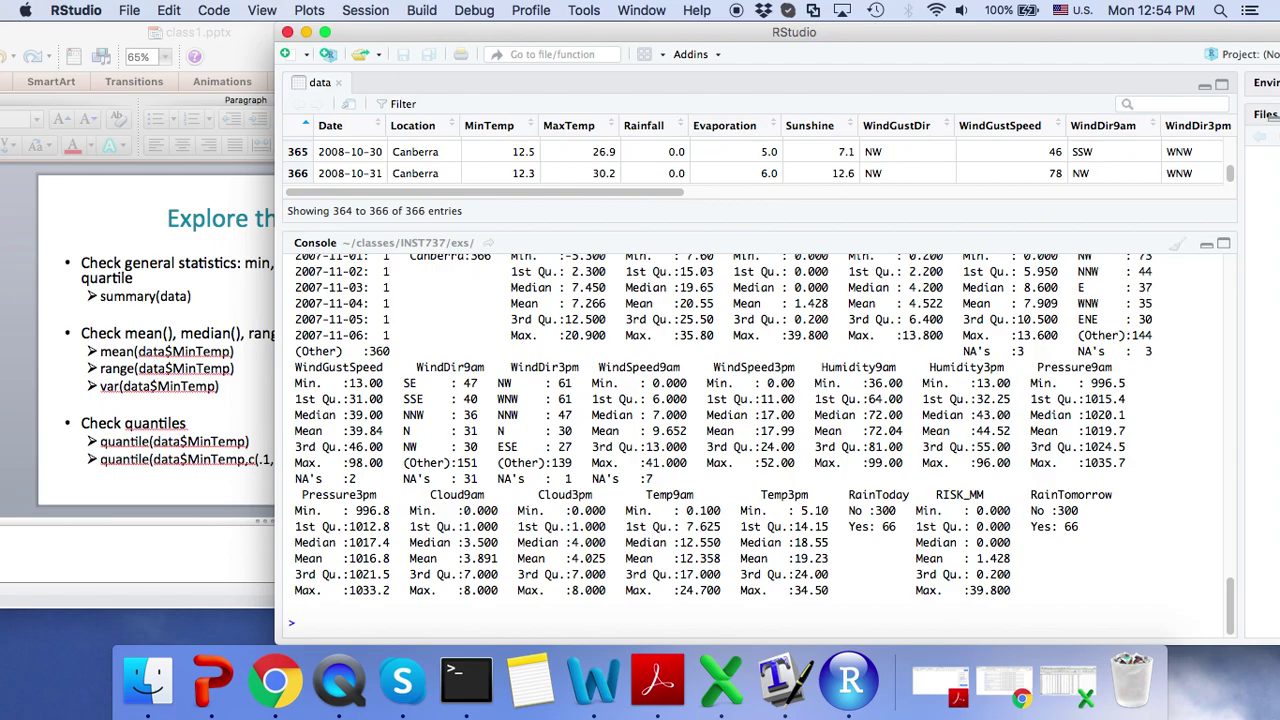
left_click_drag(395, 44, 480, 44)
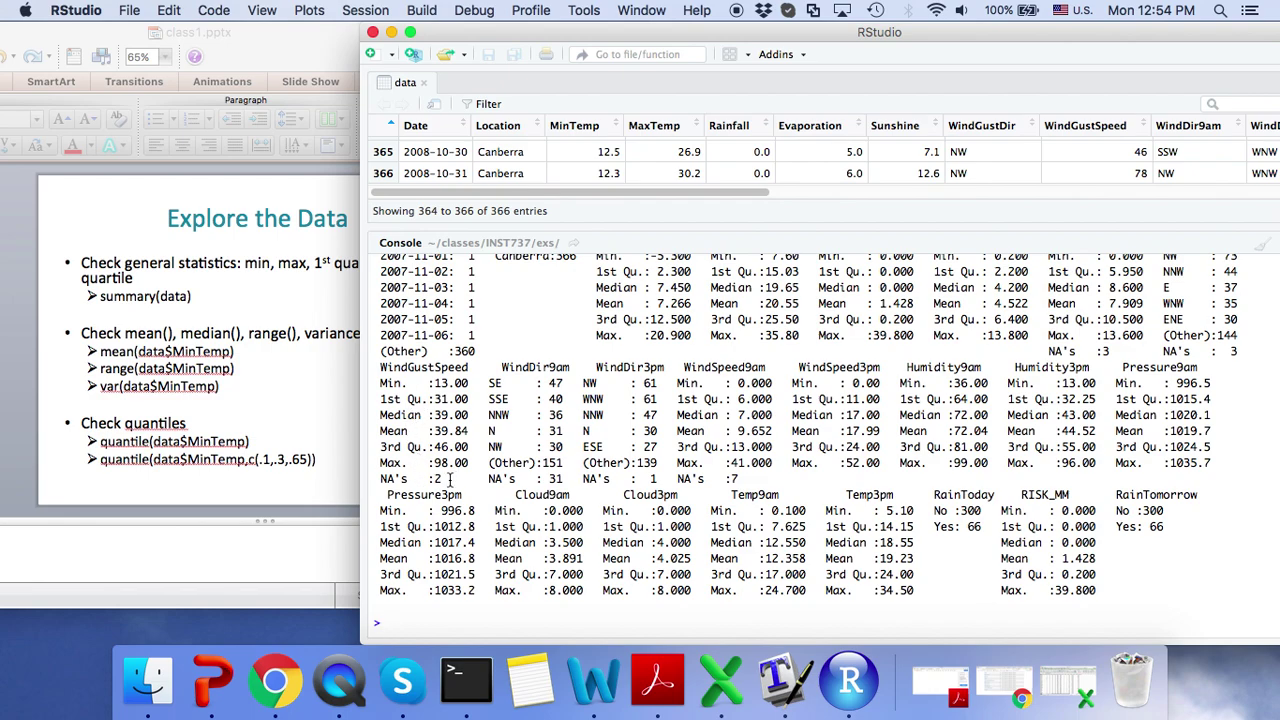
left_click_drag(376, 478, 449, 480)
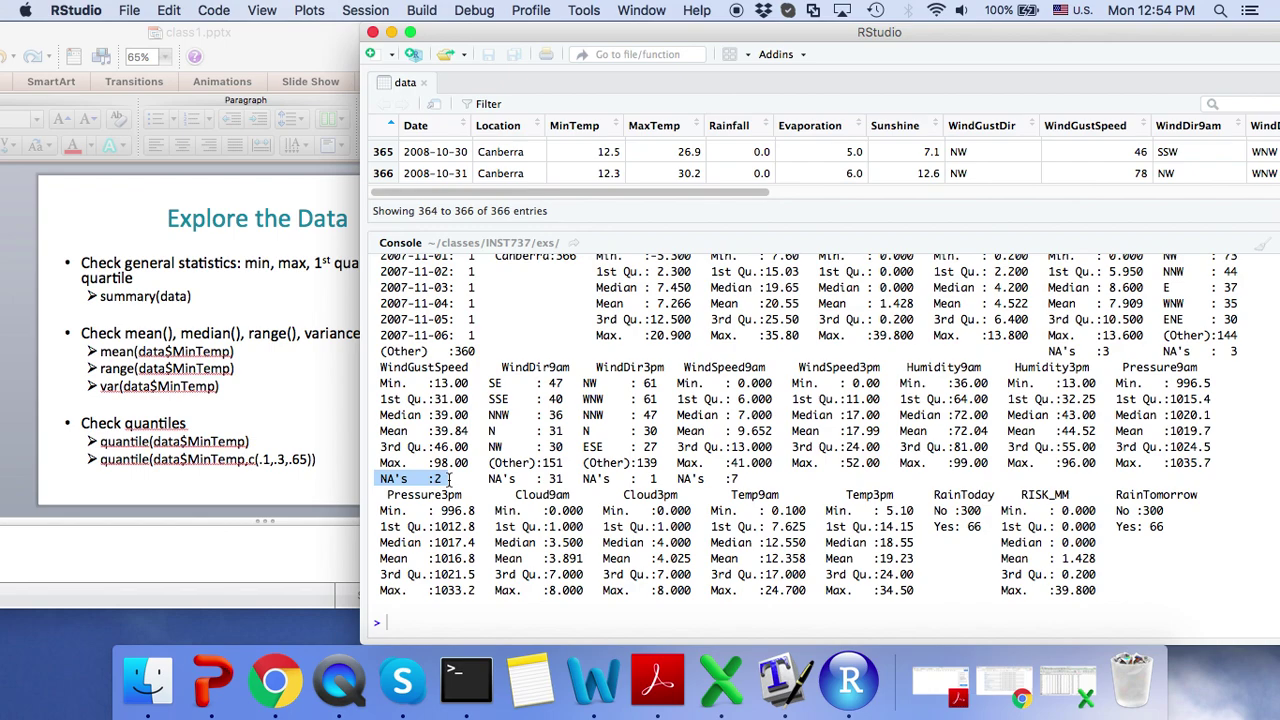
Run mean(data$MinTemp) to compute the mean of the minimum temperature
left_click(408, 617)
type("mean(")
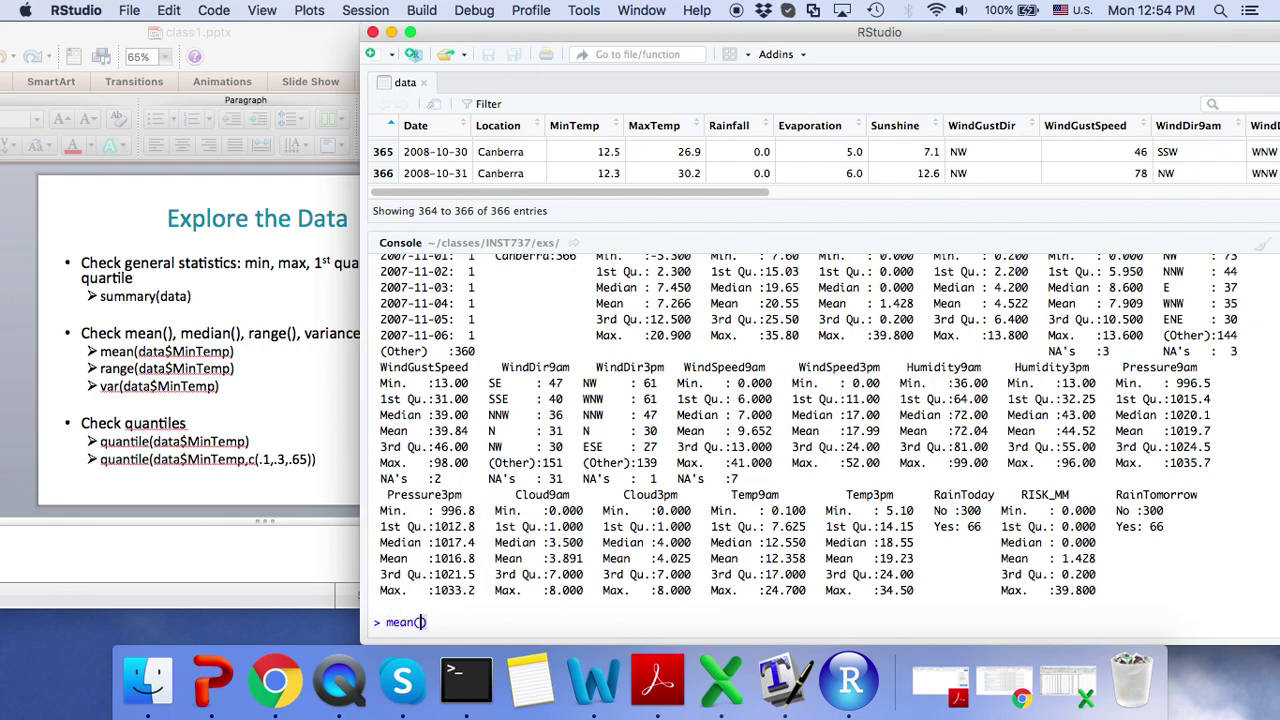
type("data$")
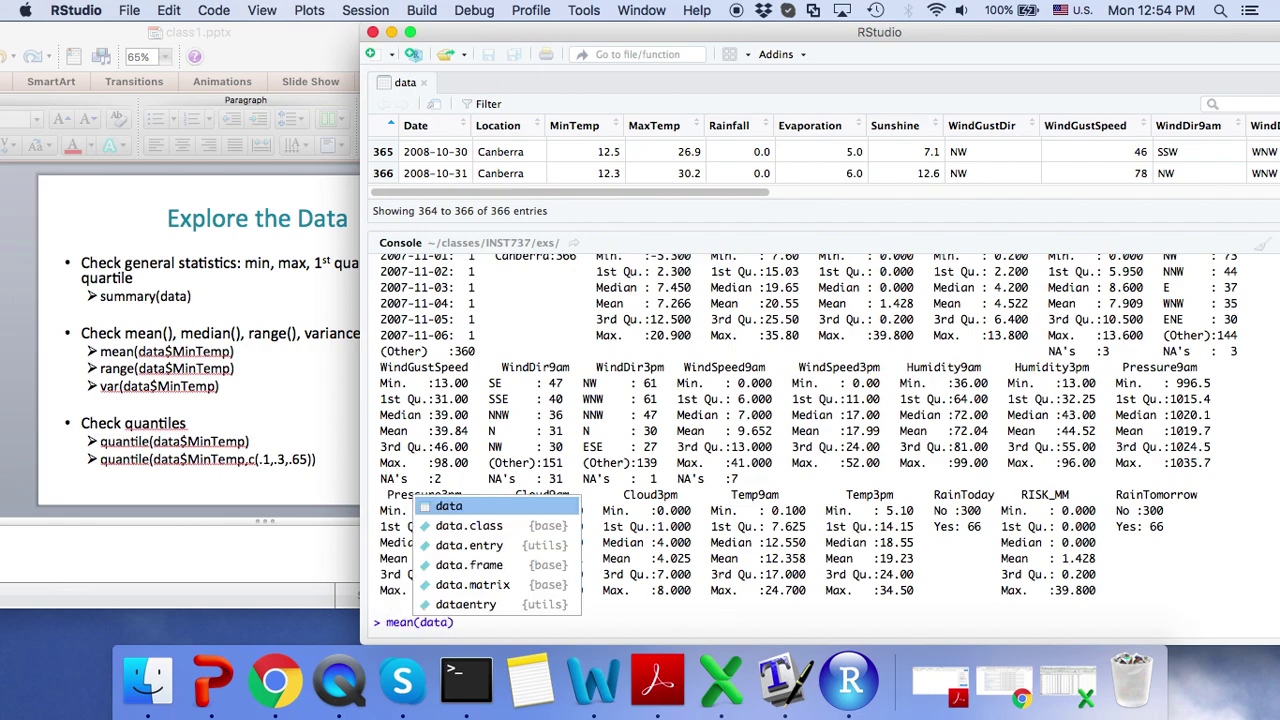
type("MinTemp")
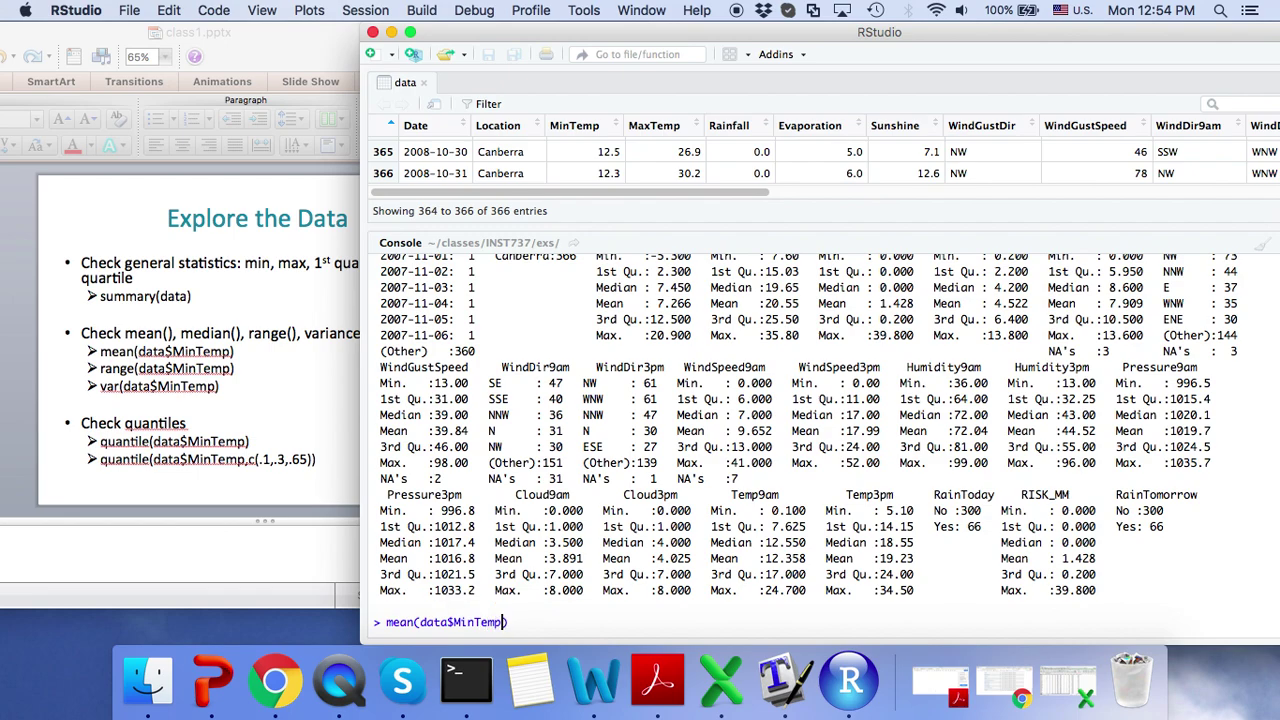
key("Return")
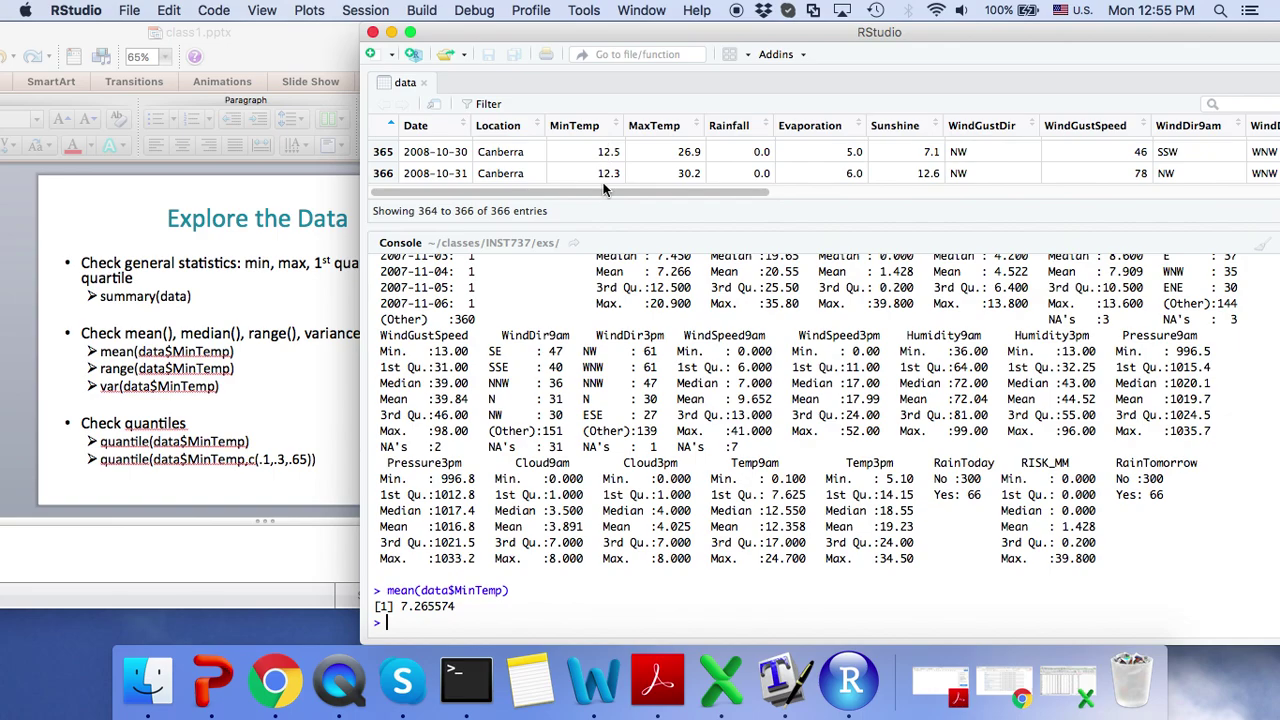
Move the RStudio window back over the slide, and compare the computed mean with the MinTemp Mean entry in the summary output
left_click_drag(1185, 38, 1095, 38)
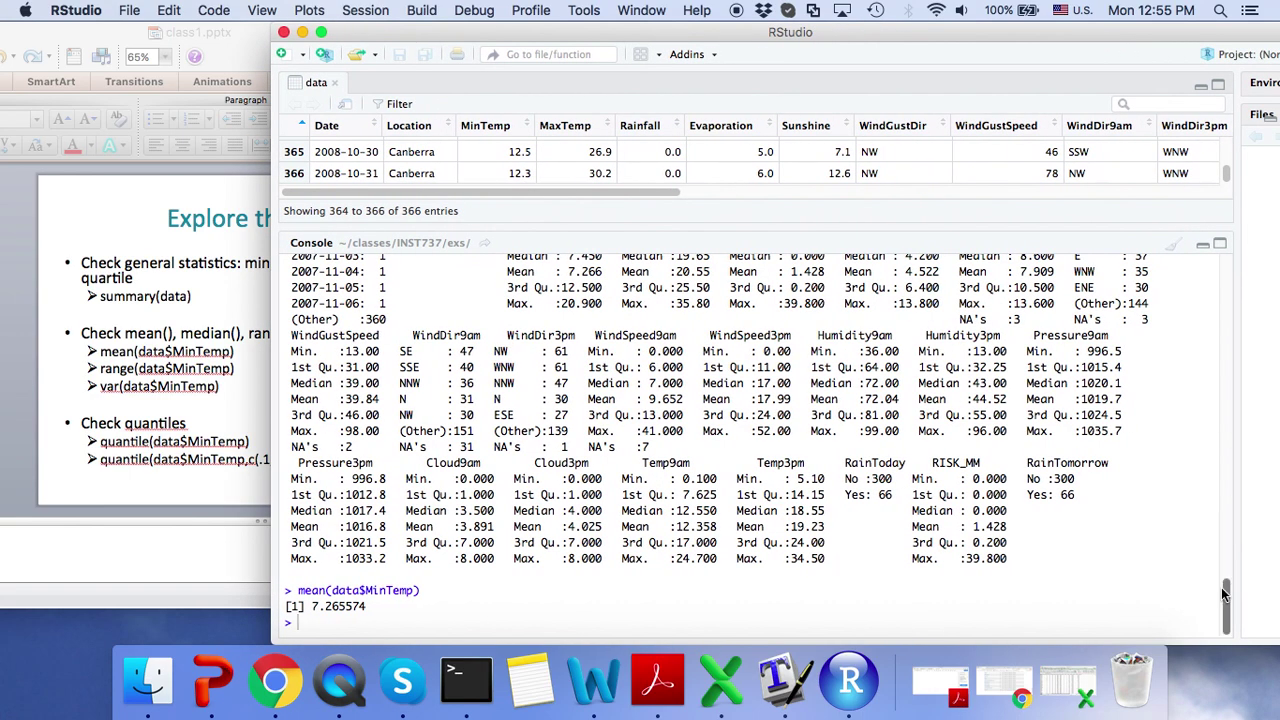
scroll(1222, 568, "up", 5)
left_click_drag(1222, 568, 1222, 591)
left_click_drag(508, 271, 606, 271)
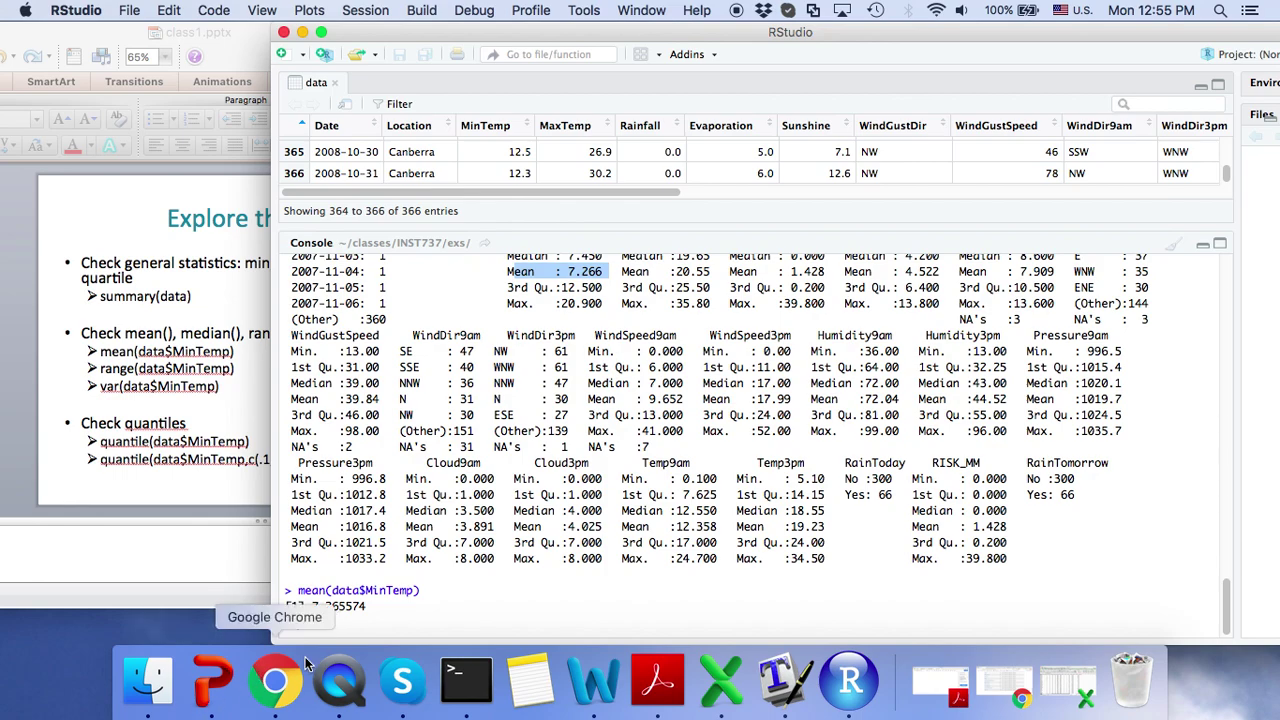
Run range(data$MinTemp) to get the range of the minimum temperature
left_click(329, 621)
type("ra")
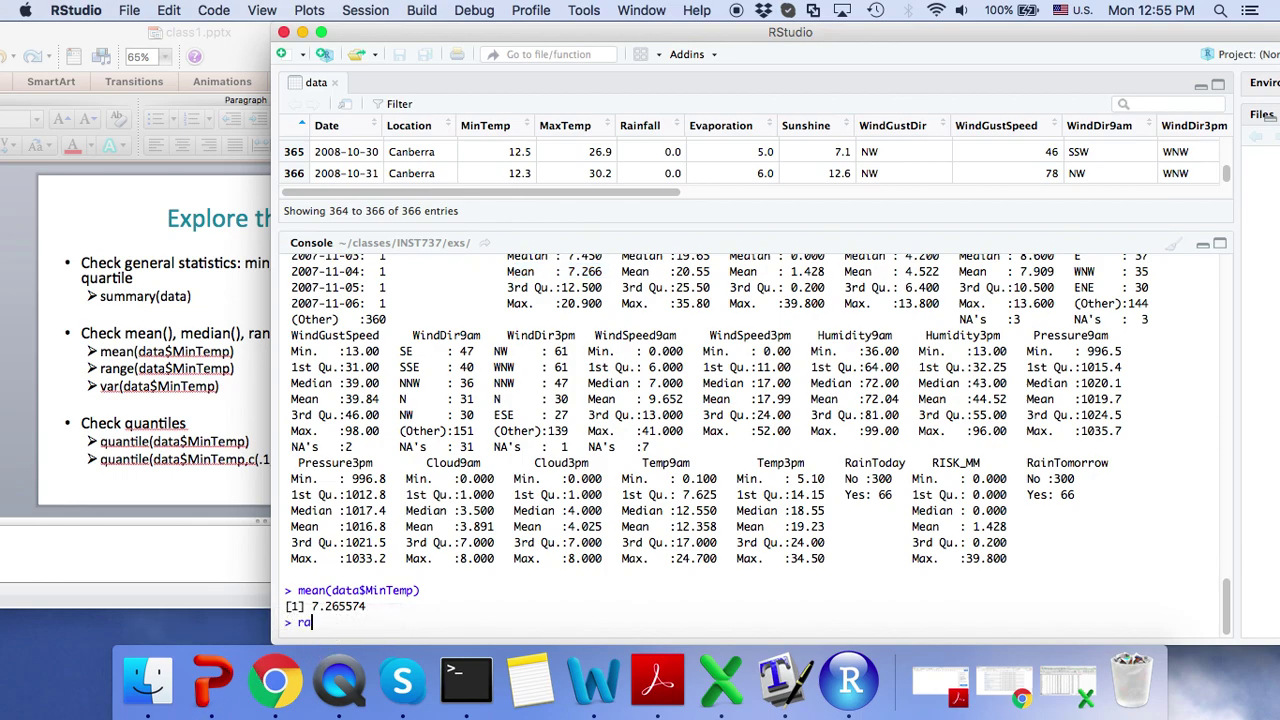
type("nge(data$MinTe")
key("Return")
key("Return")
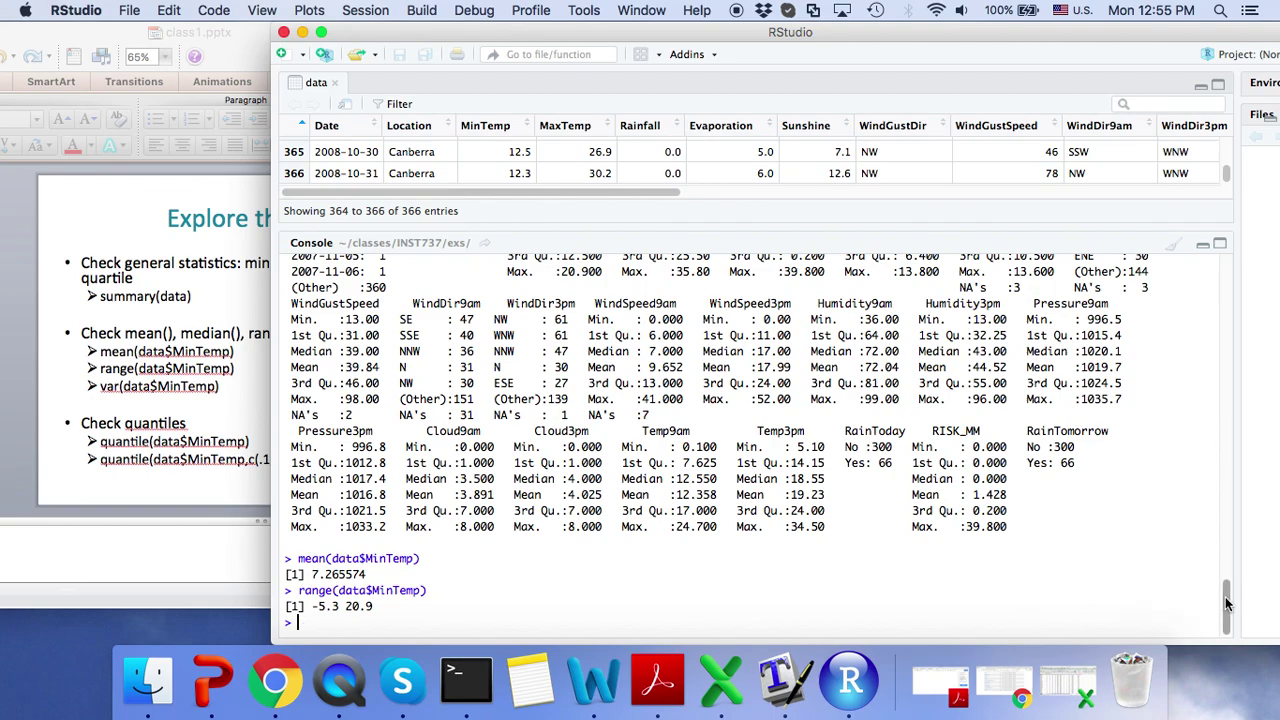
Compare the range result with the MinTemp Min. and Max. entries highlighted in the summary(data) output
left_click_drag(1228, 604, 1228, 598)
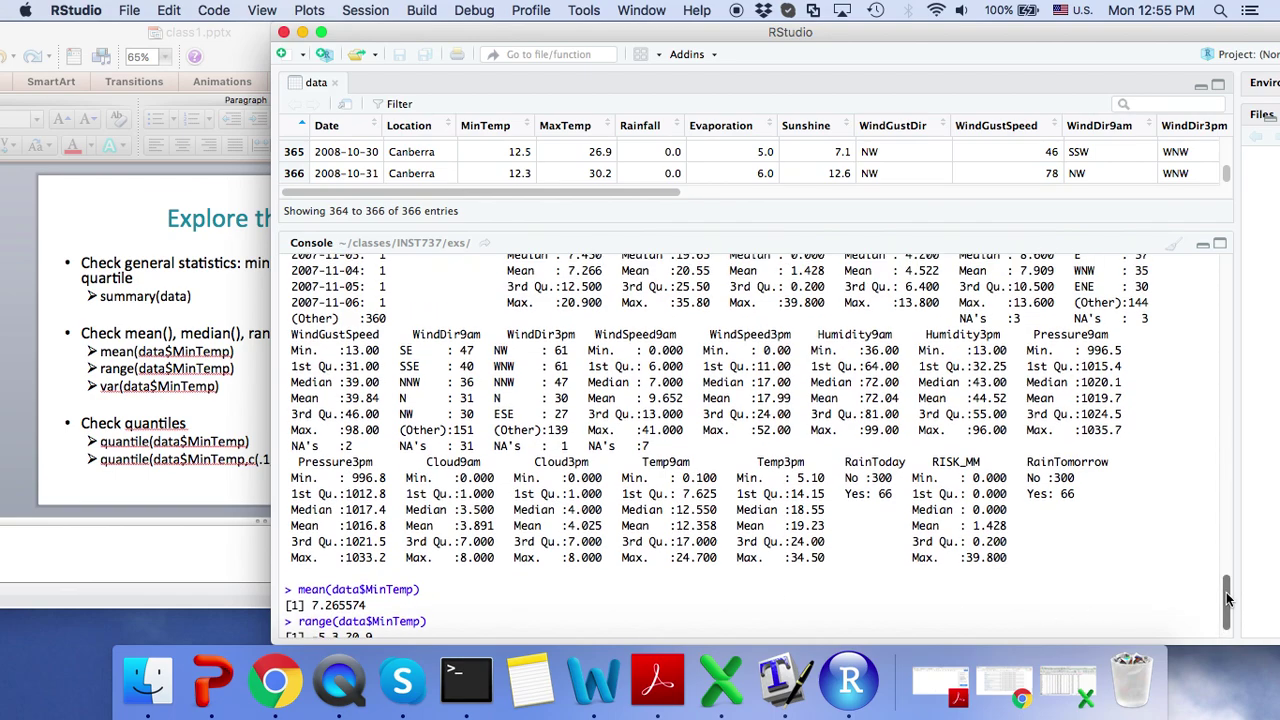
scroll(505, 309, "up", 3)
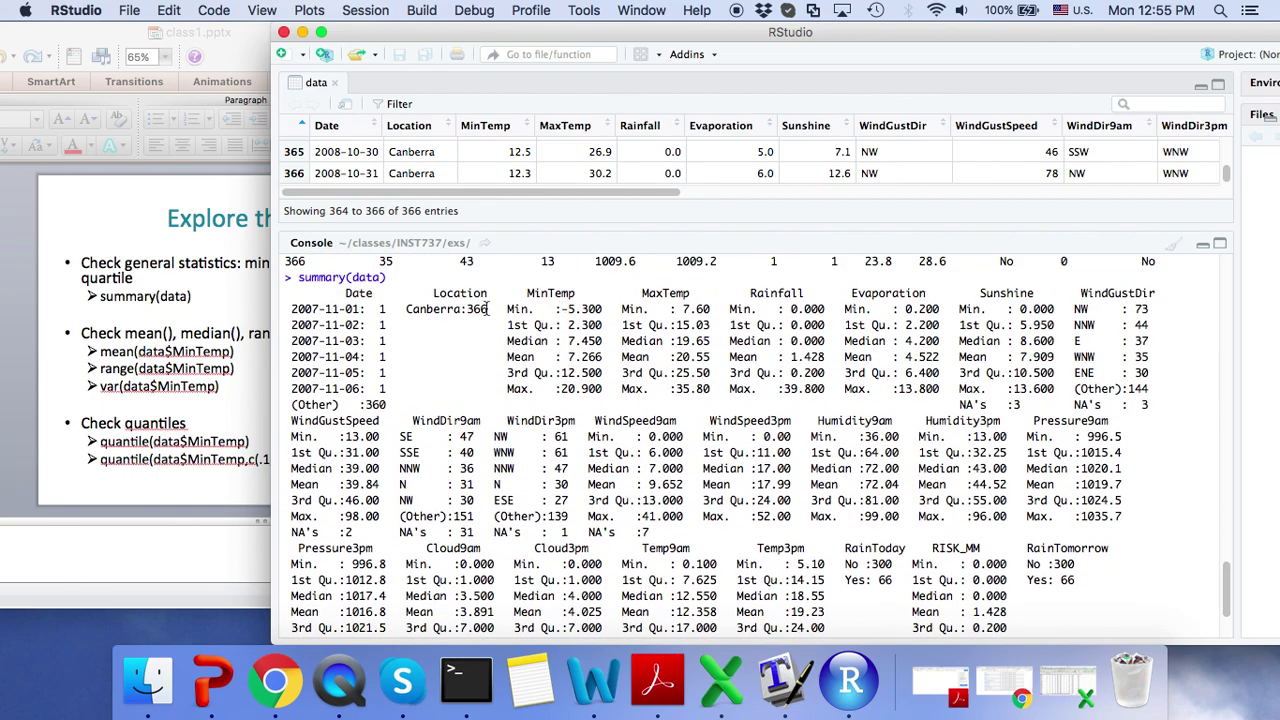
left_click_drag(503, 309, 608, 309)
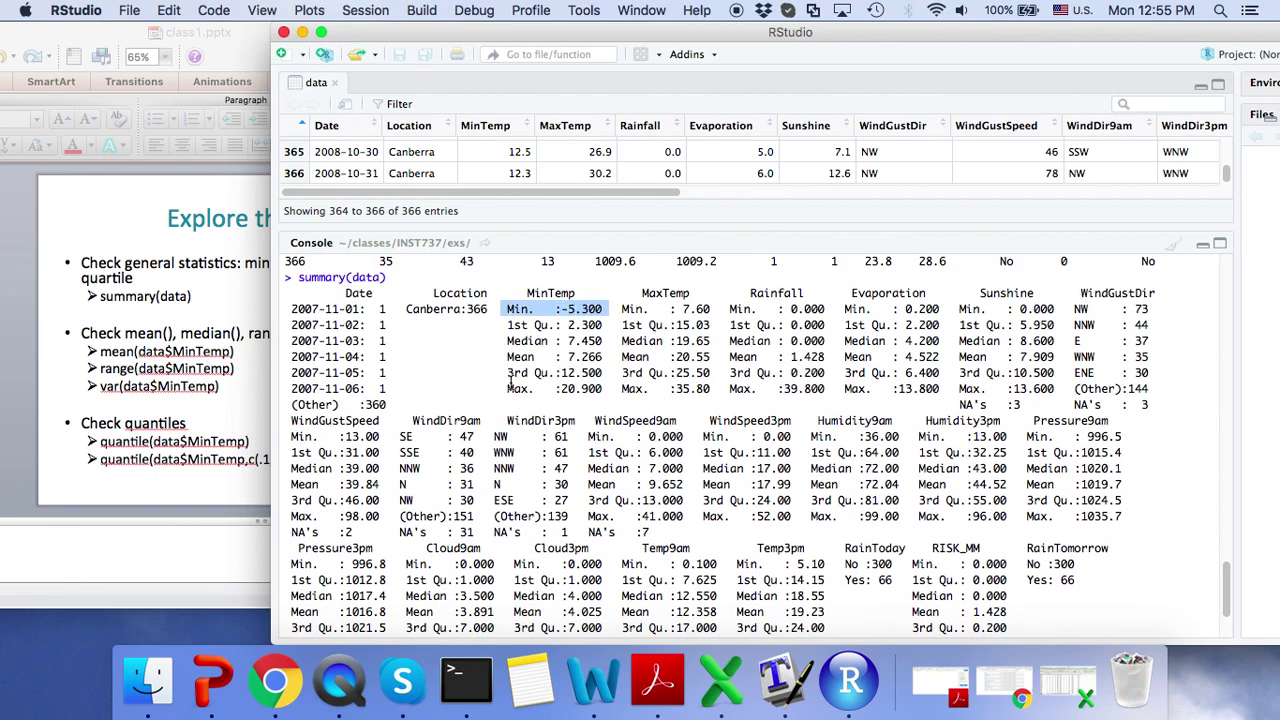
left_click_drag(507, 389, 607, 390)
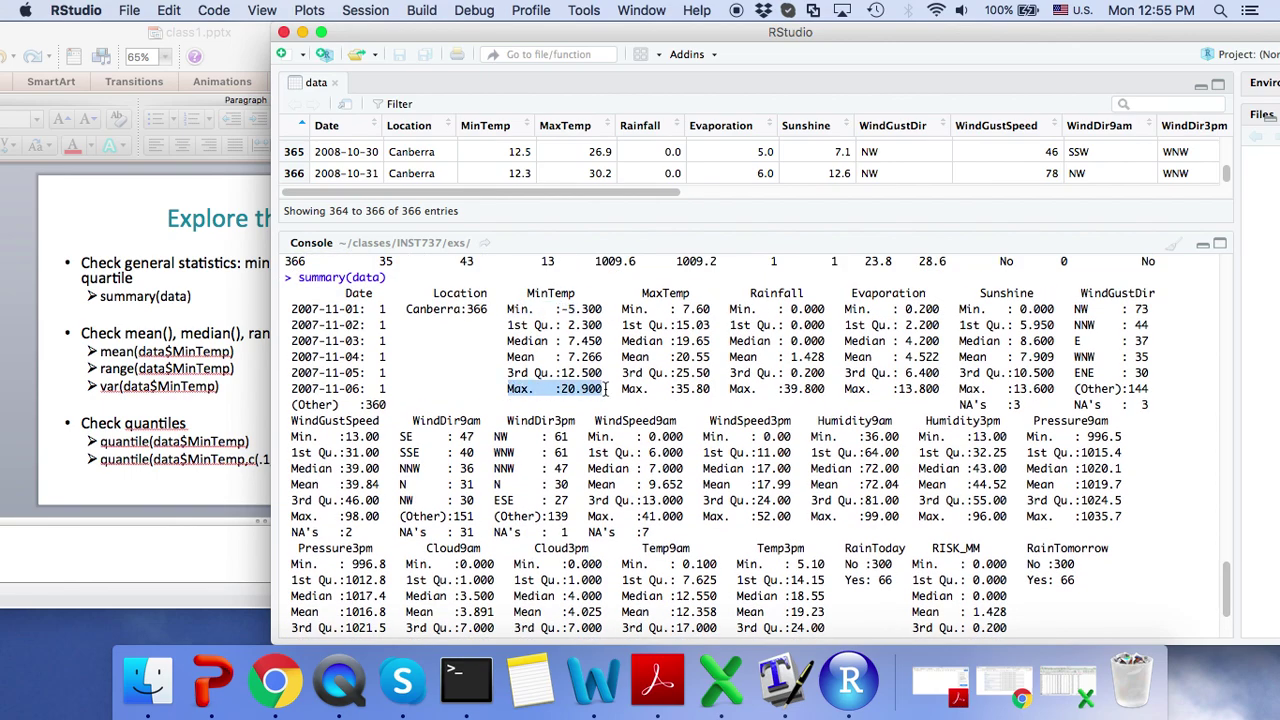
scroll(1229, 612, "down", 3)
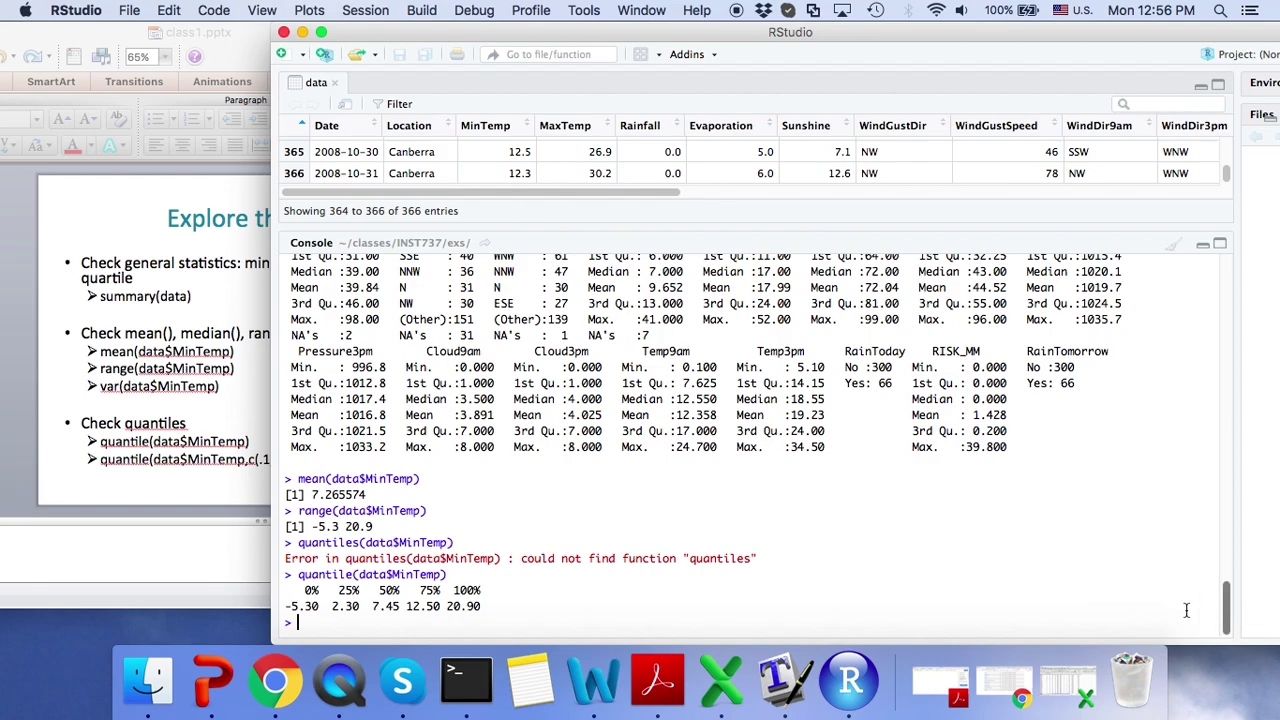
Run quantile(data$Cloud9am) by reusing the previous quantile command with the Cloud9am variable
key("Up")
key("Left")
key("BackSpace")
key("BackSpace")
key("BackSpace")
key("BackSpace")
key("BackSpace")
key("BackSpace")
key("BackSpace")
key("BackSpace")
key("BackSpace")
key("BackSpace")
type("ta$Clou")
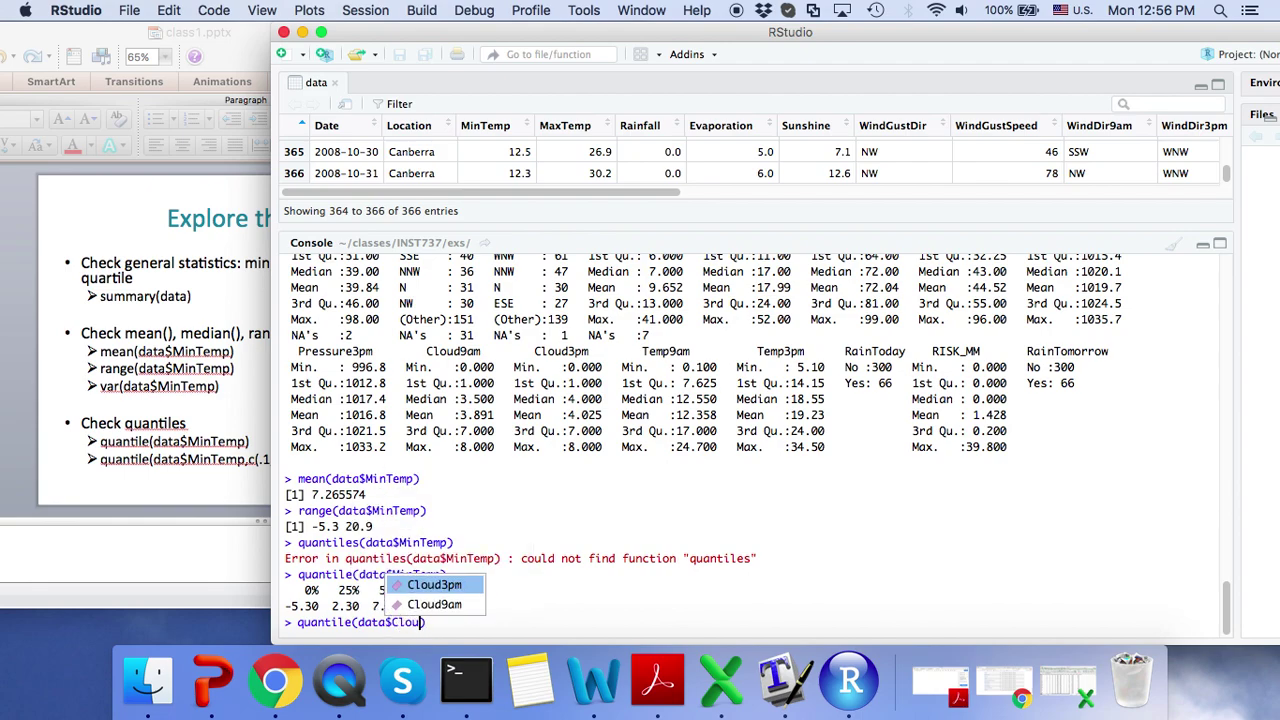
key("Down")
key("Return")
key("Return")
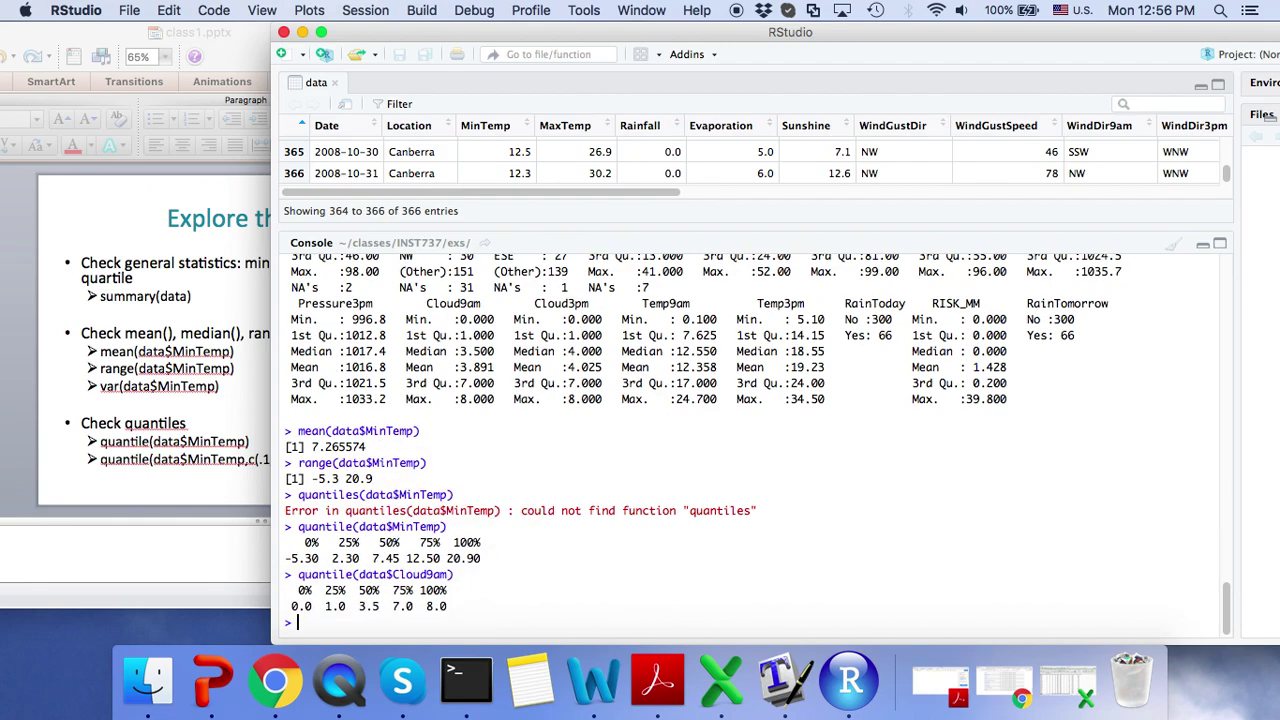
Compare the 1st and 3rd quartiles of Cloud9am in the summary output with the 25% and 75% values from quantile(data$Cloud9am)
left_click_drag(426, 303, 497, 397)
left_click(493, 397)
left_click_drag(467, 302, 486, 302)
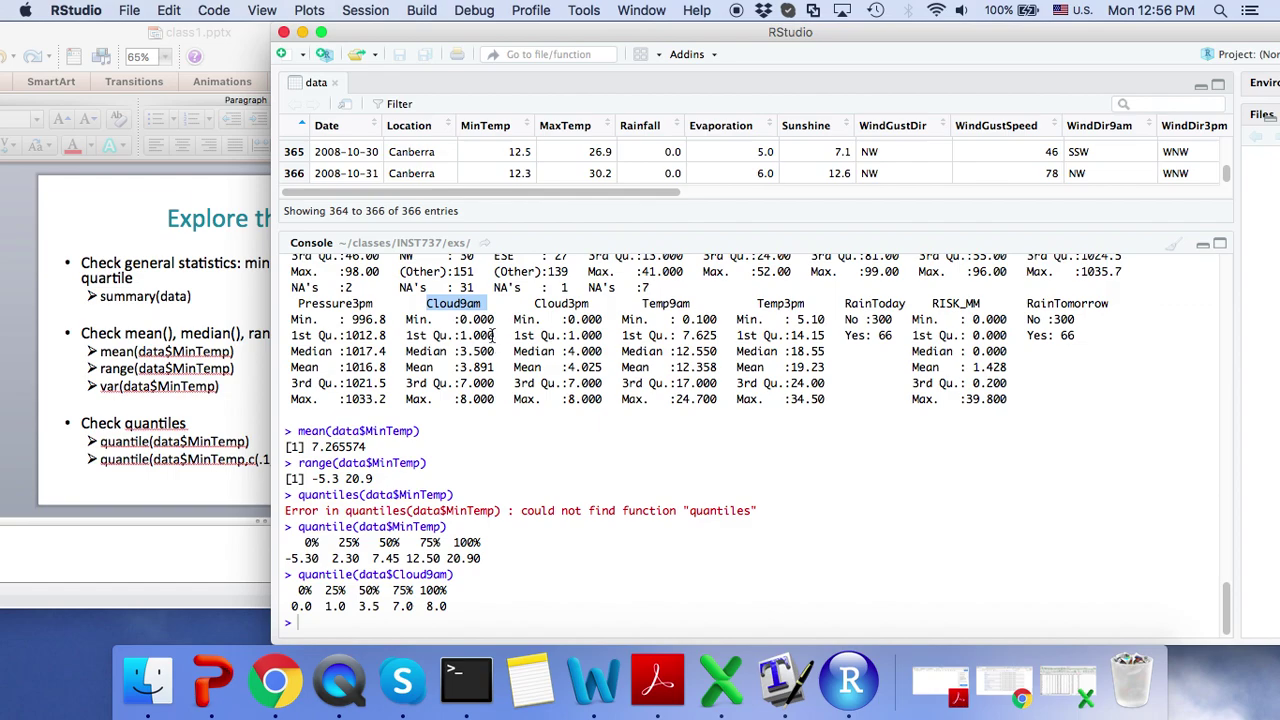
left_click_drag(401, 351, 490, 343)
left_click(478, 336)
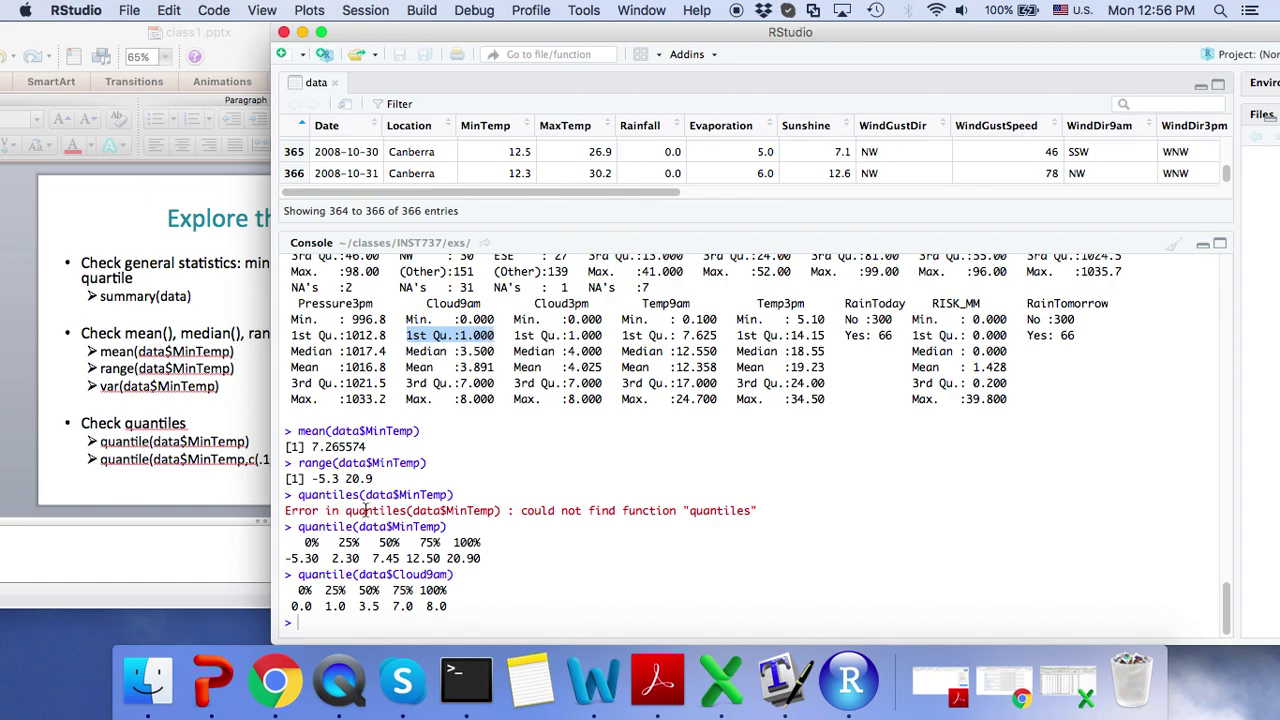
left_click_drag(320, 606, 350, 608)
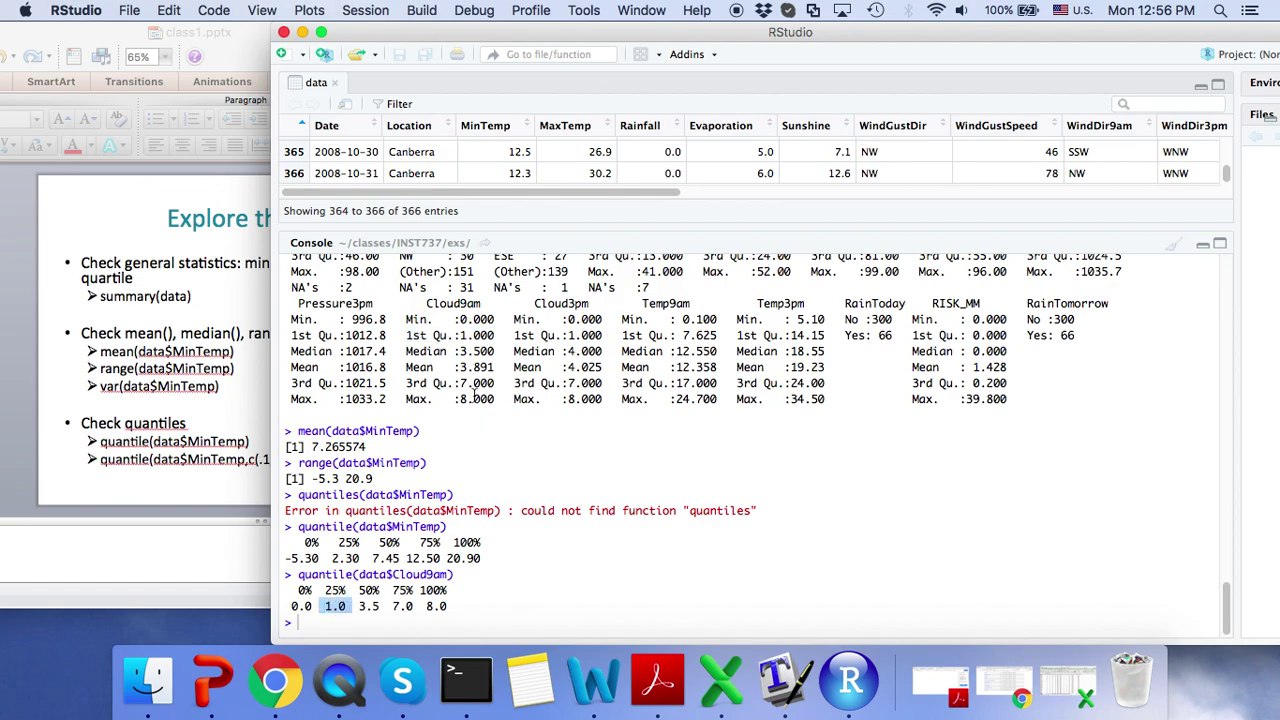
left_click(463, 385)
left_click_drag(463, 385, 494, 385)
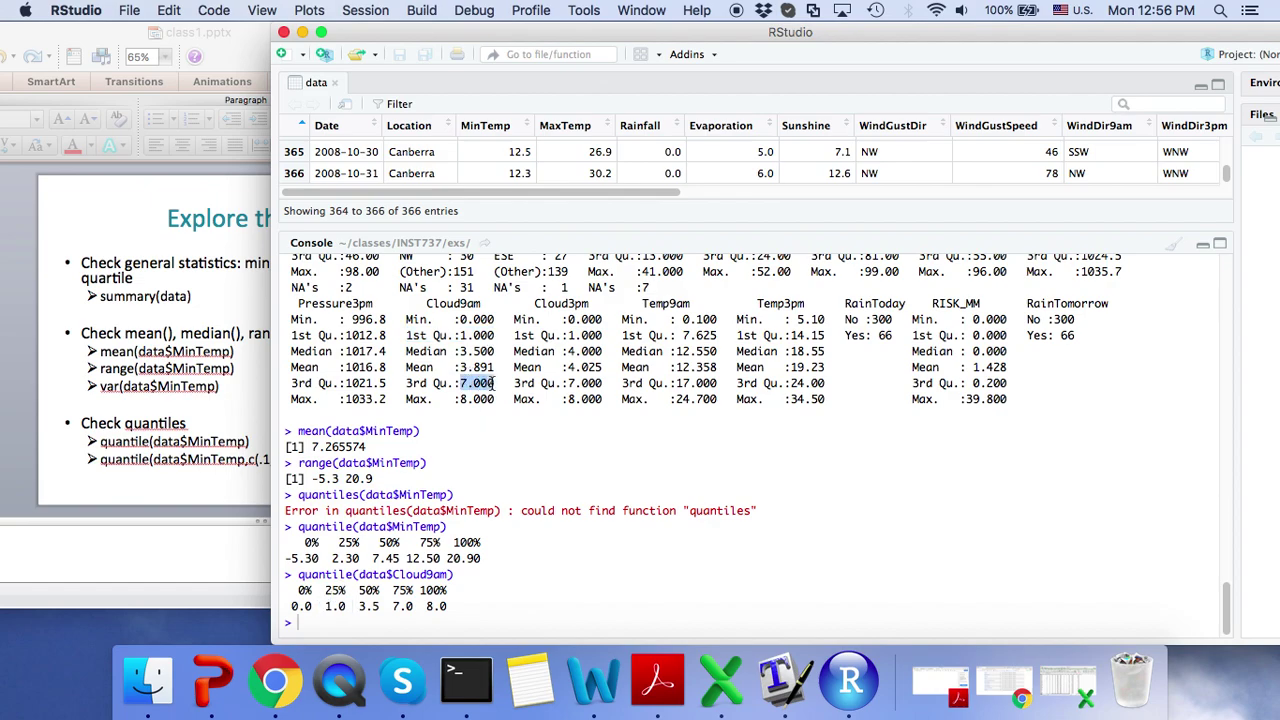
left_click_drag(393, 606, 414, 606)
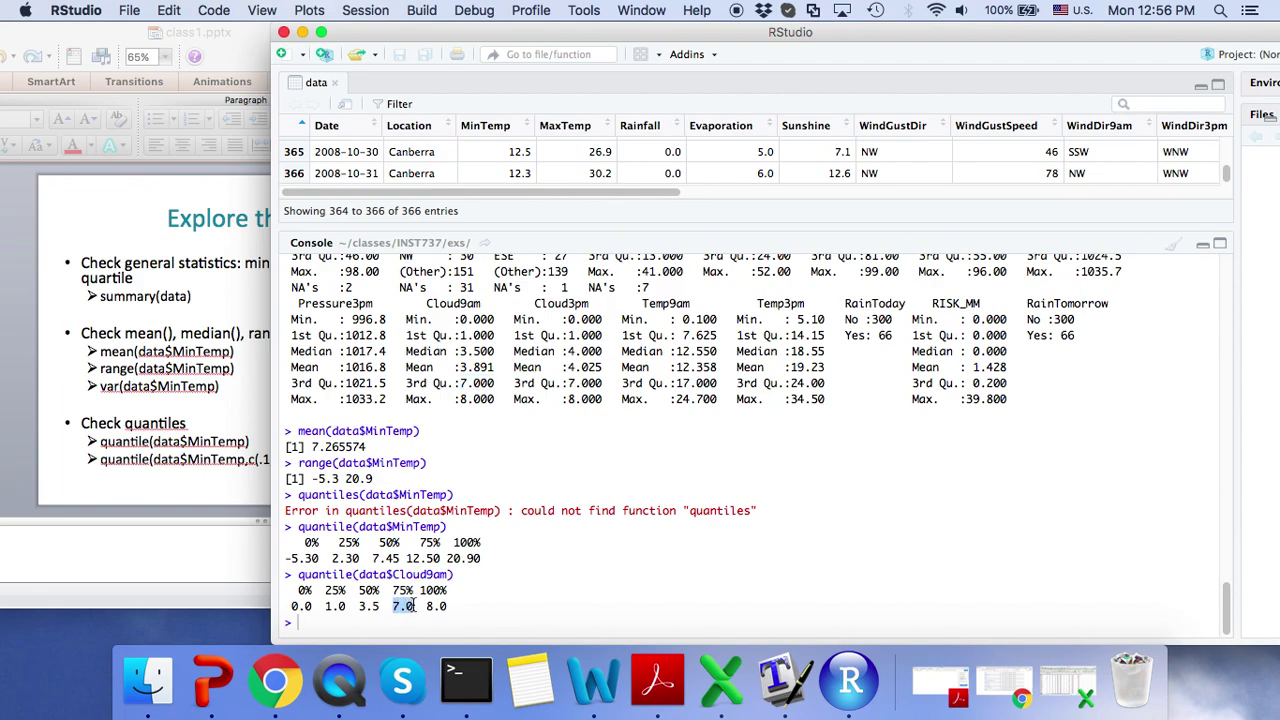
Switch to the class1.pptx presentation in PowerPoint and advance to the Quantiles slide that defines q-quantiles
left_click(726, 405)
left_click(246, 38)
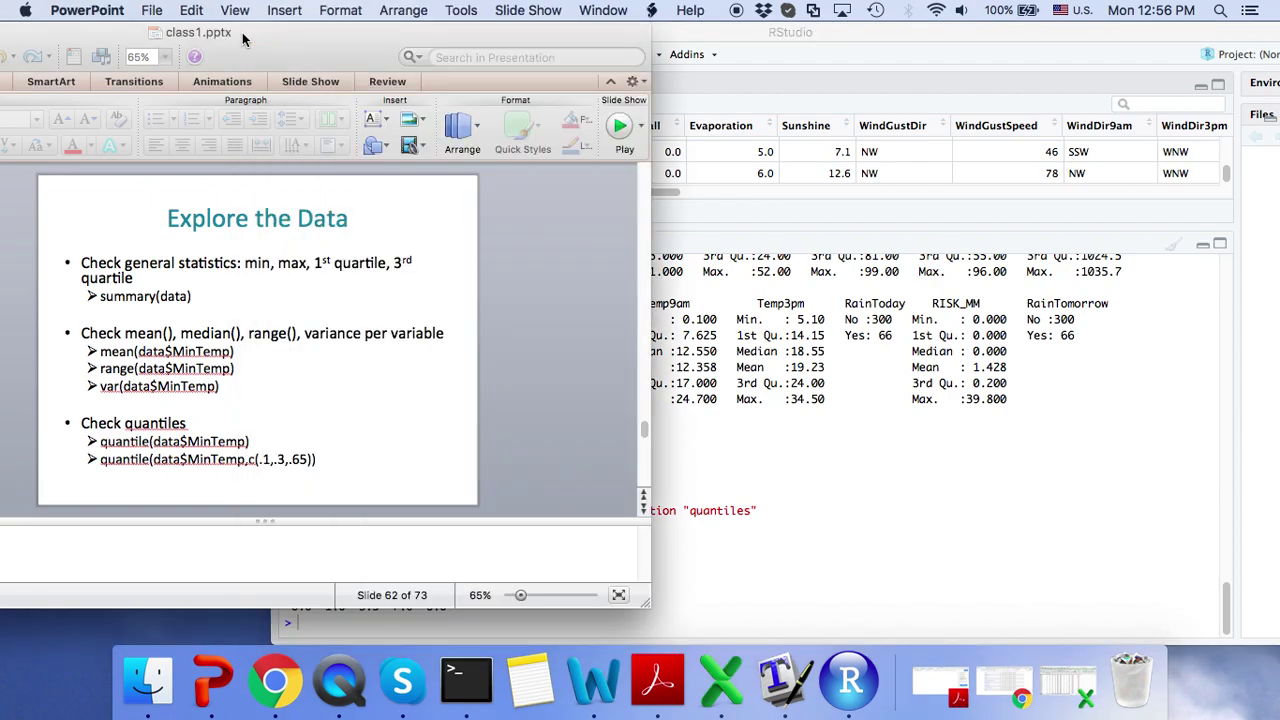
scroll(516, 260, "down", 2)
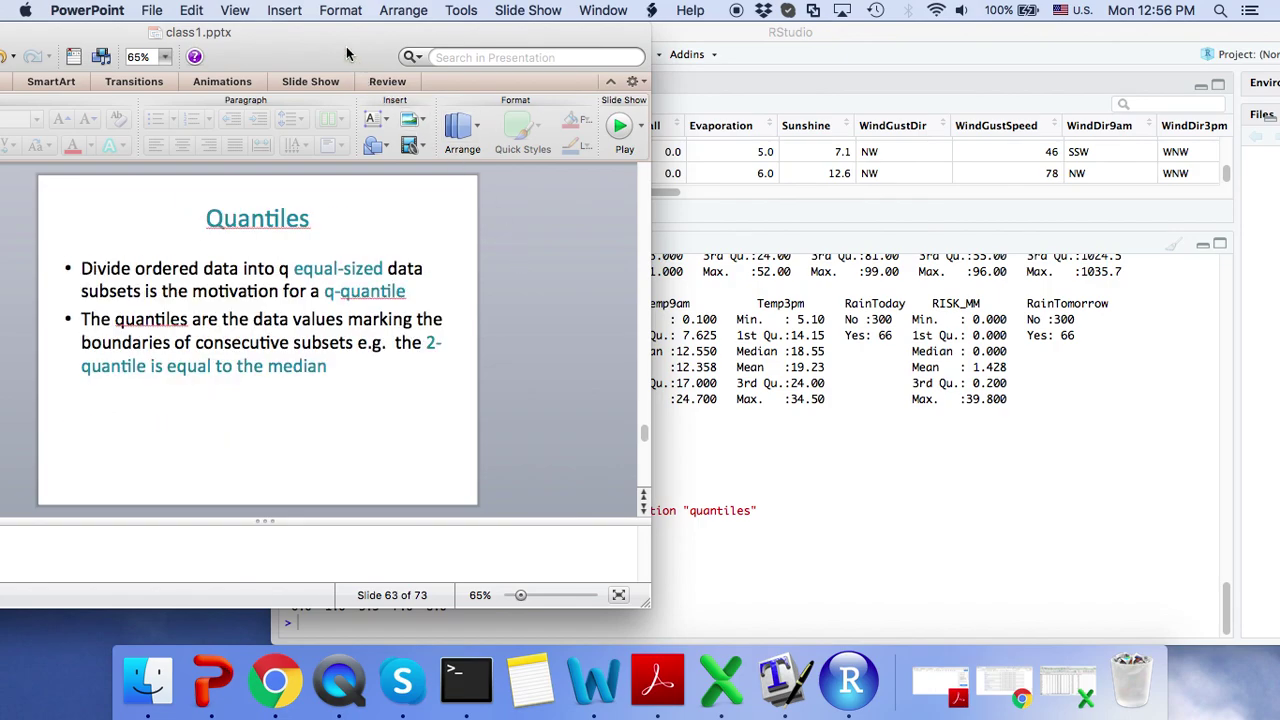
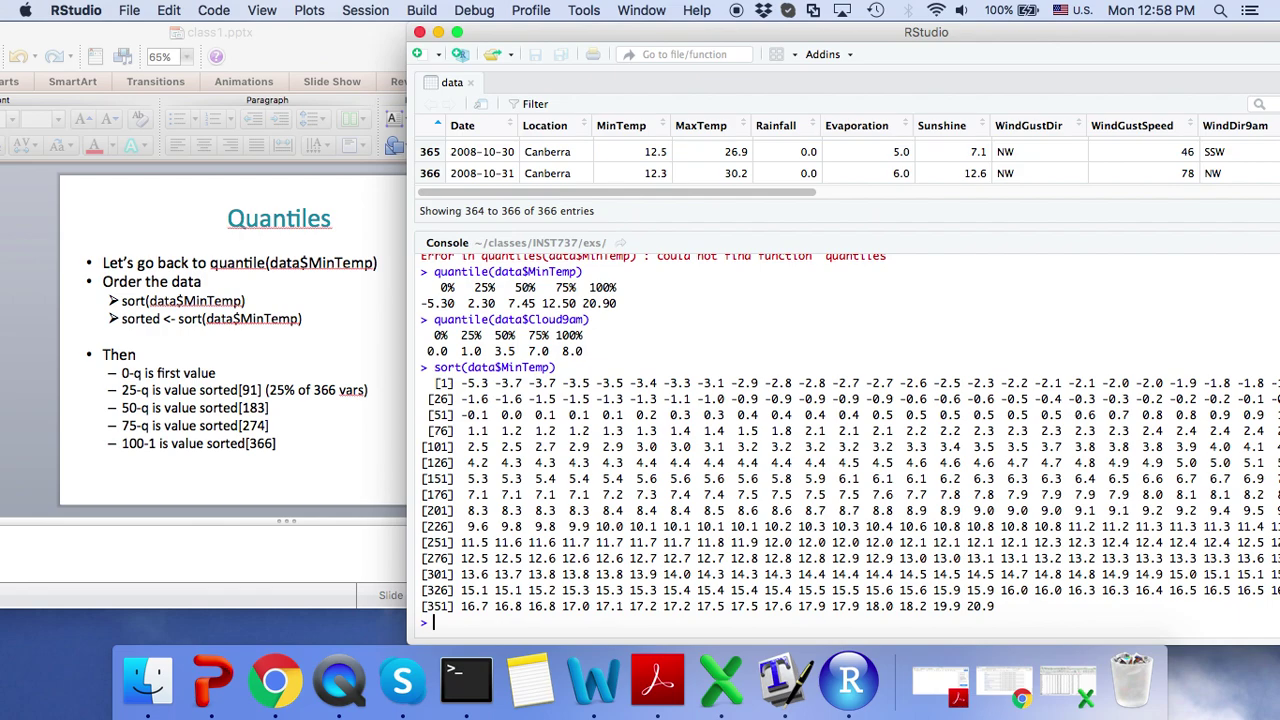
Store the ordered minimum temperatures in a variable by running sorted <- sort(data$MinTemp)
type("d ")
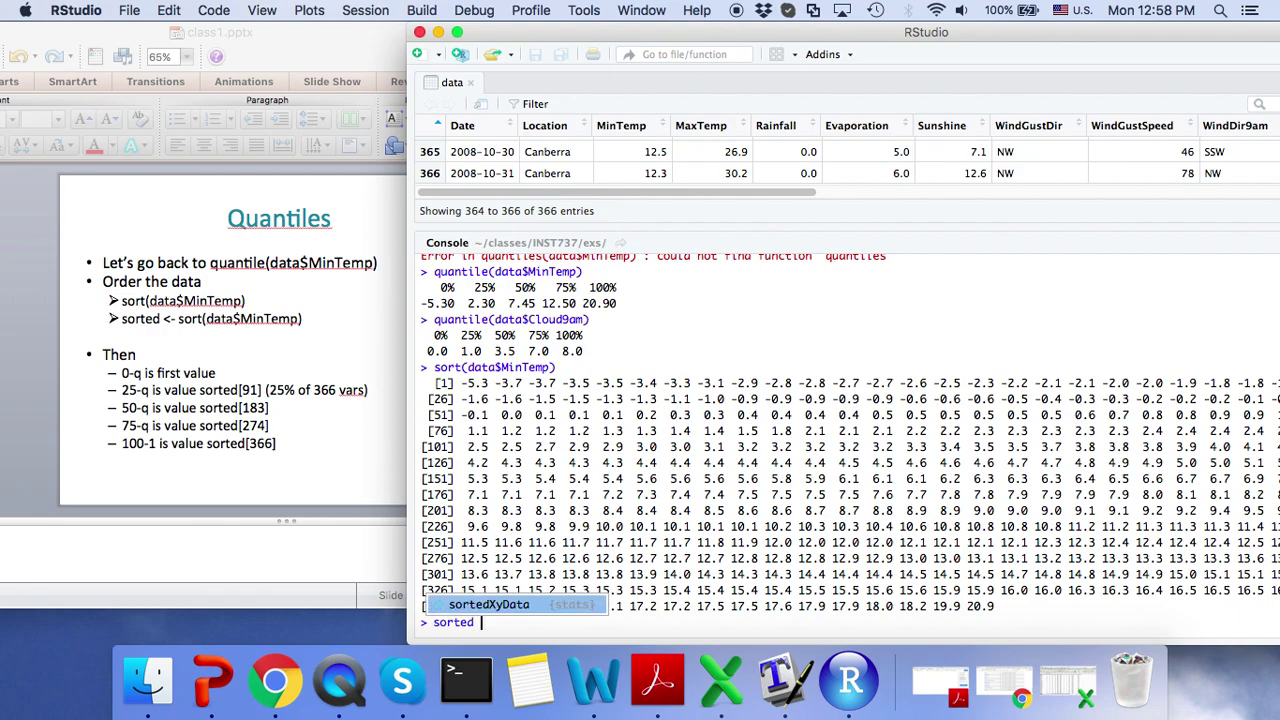
type("<- sort")
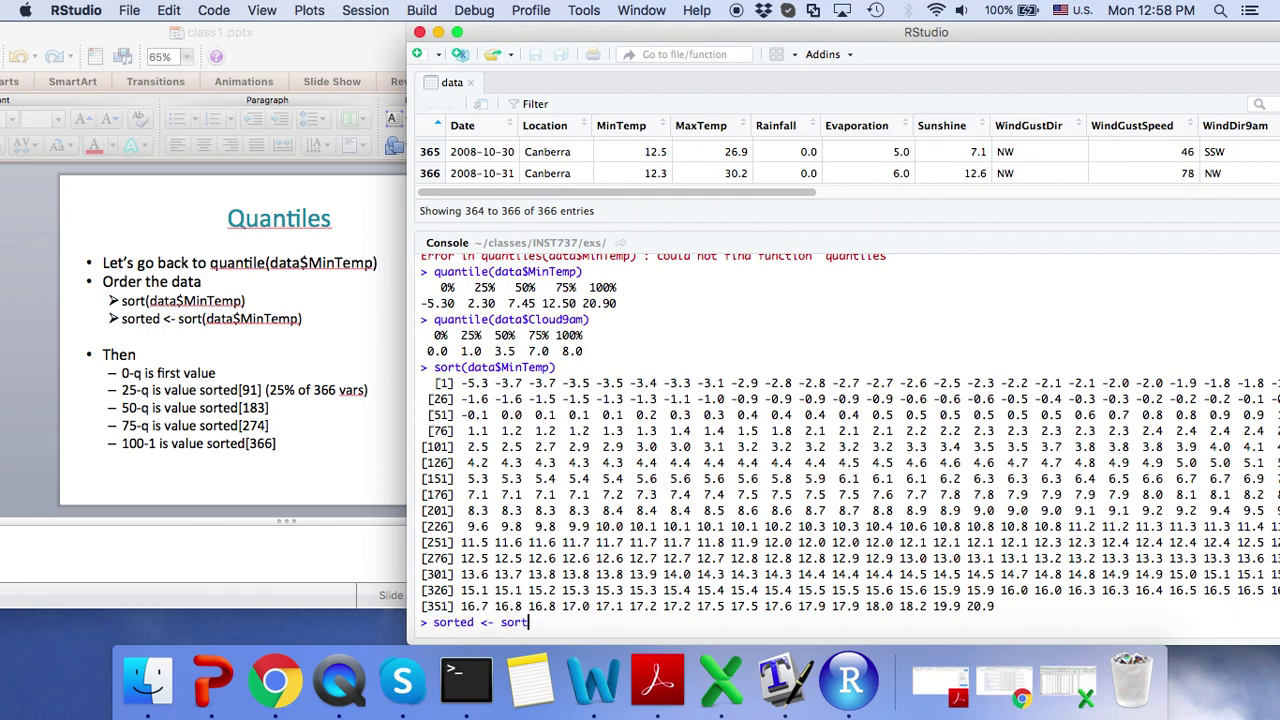
type("(data$Mint")
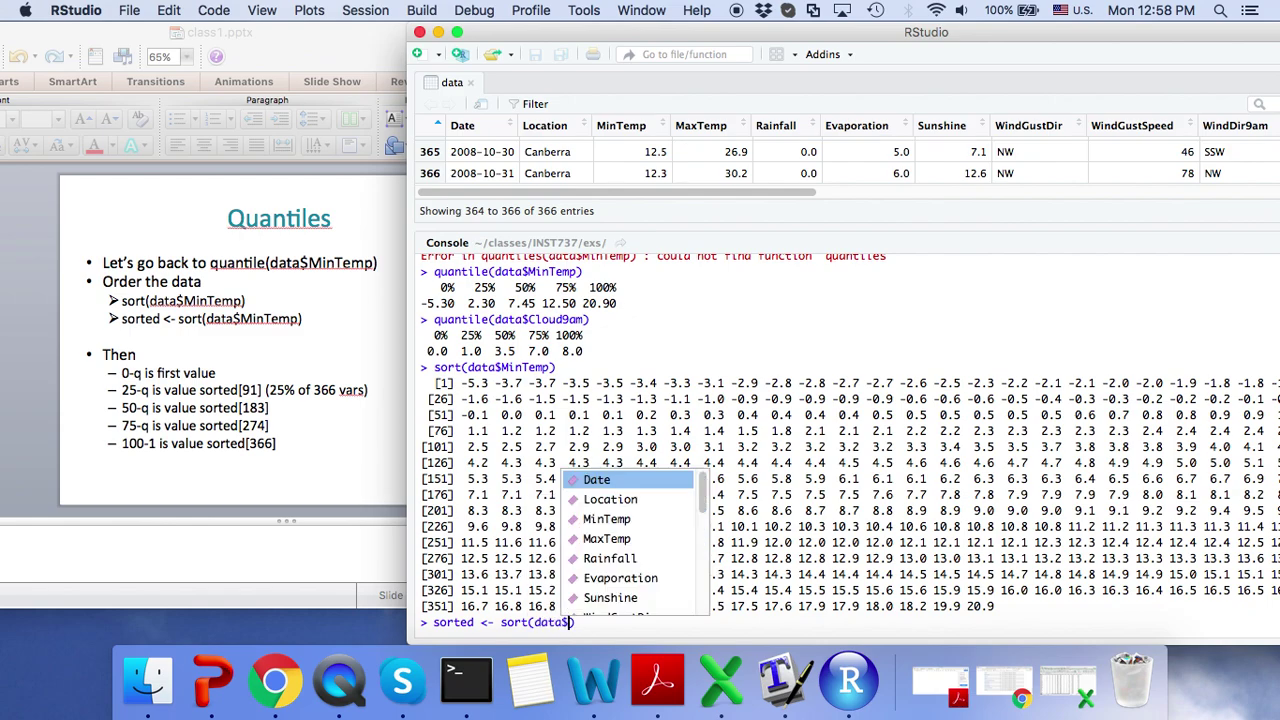
key("BackSpace")
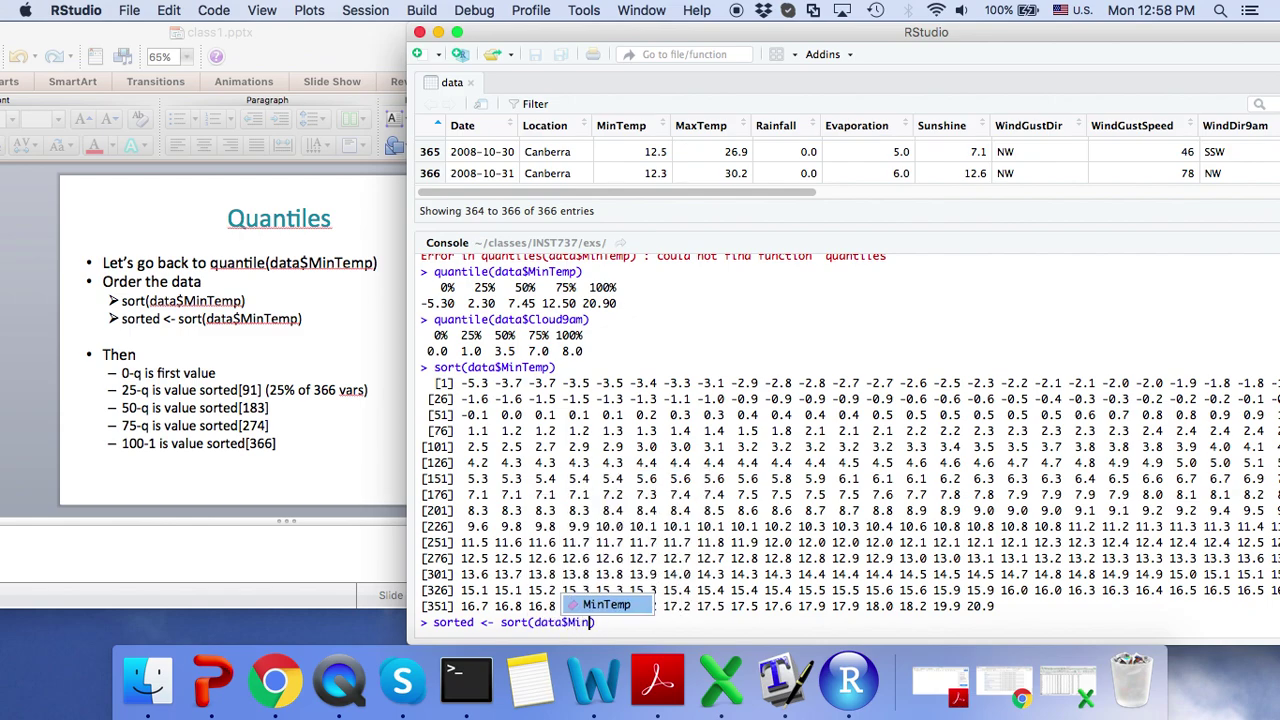
type("Temp")
key("Return")
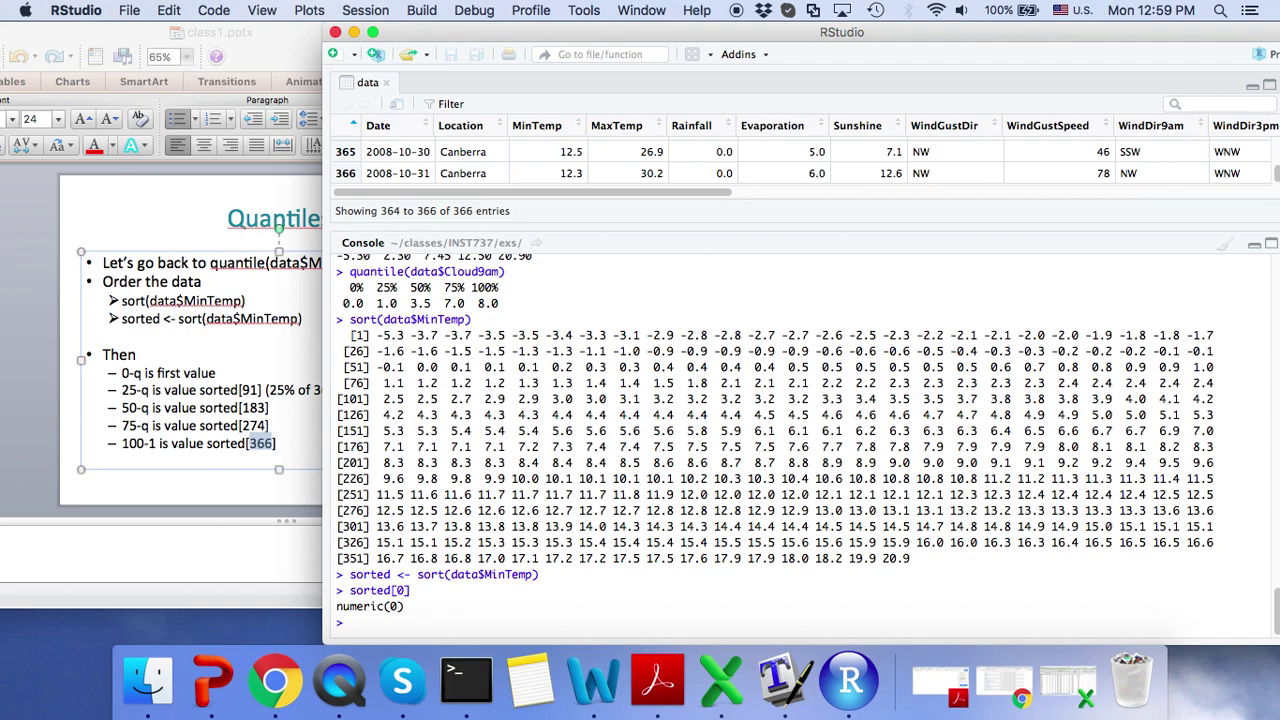
Run quantile(data$MinTemp) again to print the quantiles of the minimum temperature
type("quantile")
type("(data")
type("$MintEm")
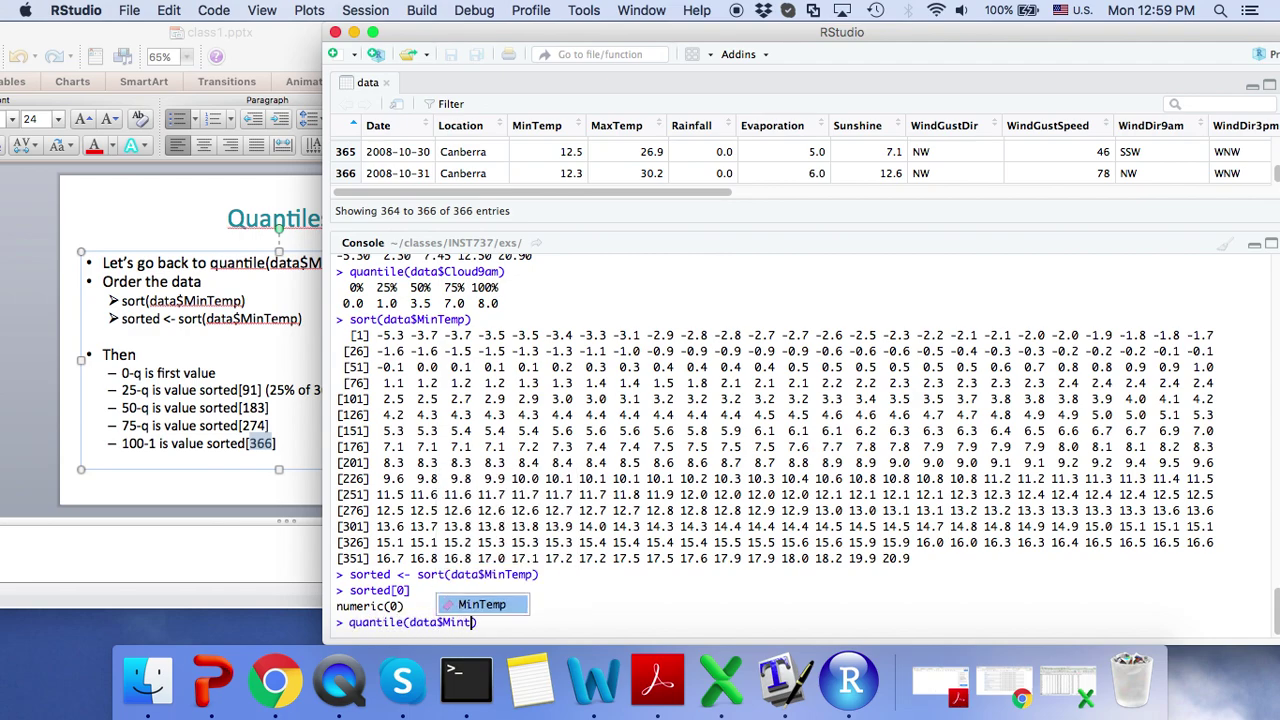
key("BackSpace")
key("BackSpace")
key("BackSpace")
type("Temp")
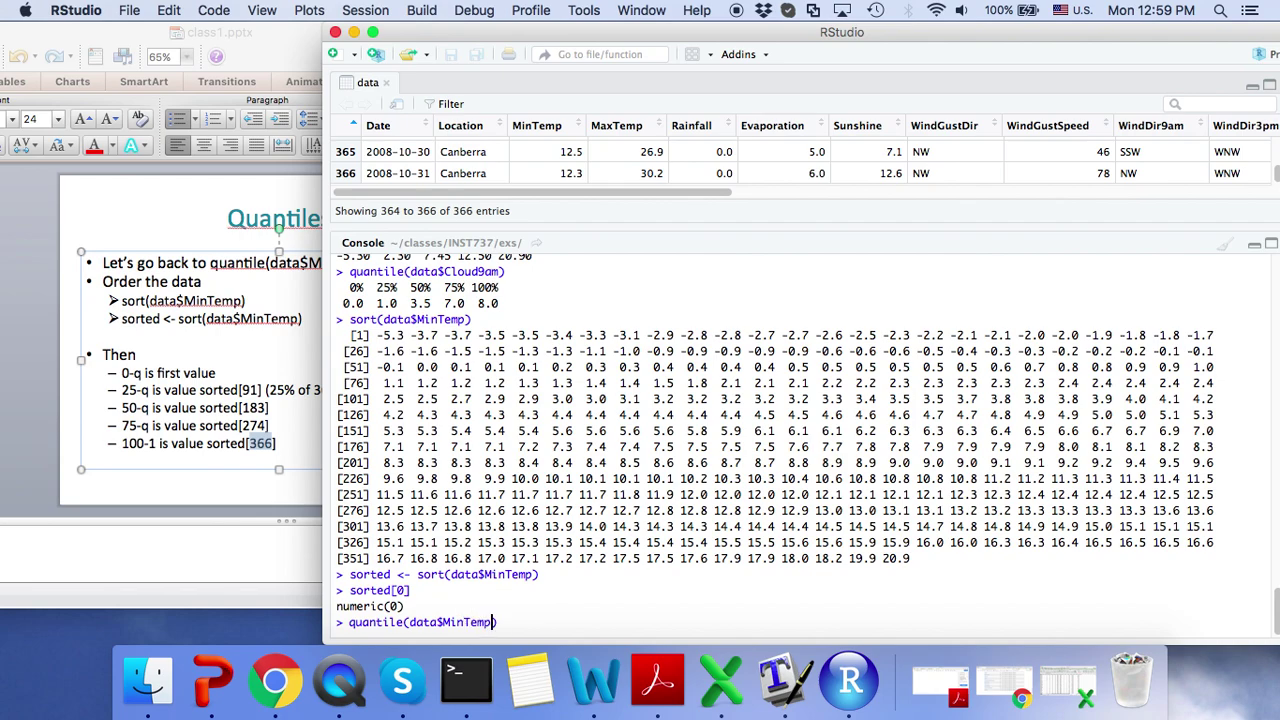
key("Return")
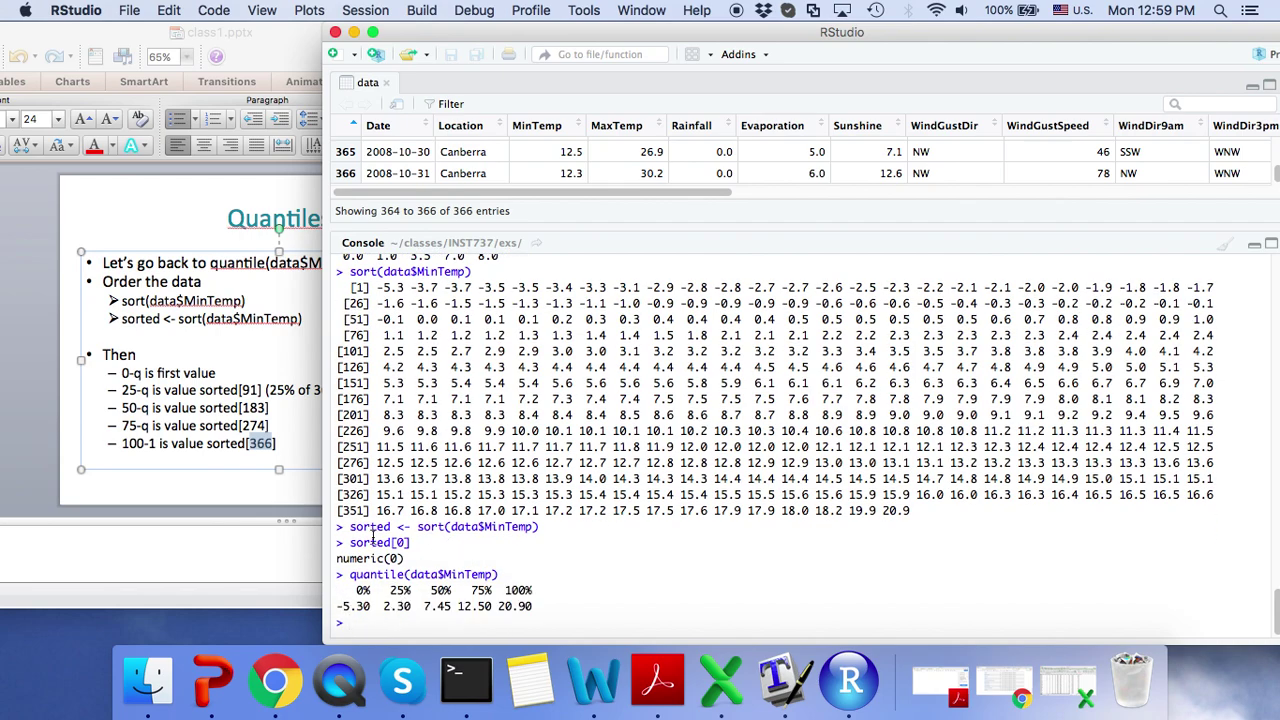
Uncover the slide's position list and match the sorted MinTemp values at positions 91, 183, 274 and 366 with the quantile(data$MinTemp) output
left_click_drag(530, 34, 579, 34)
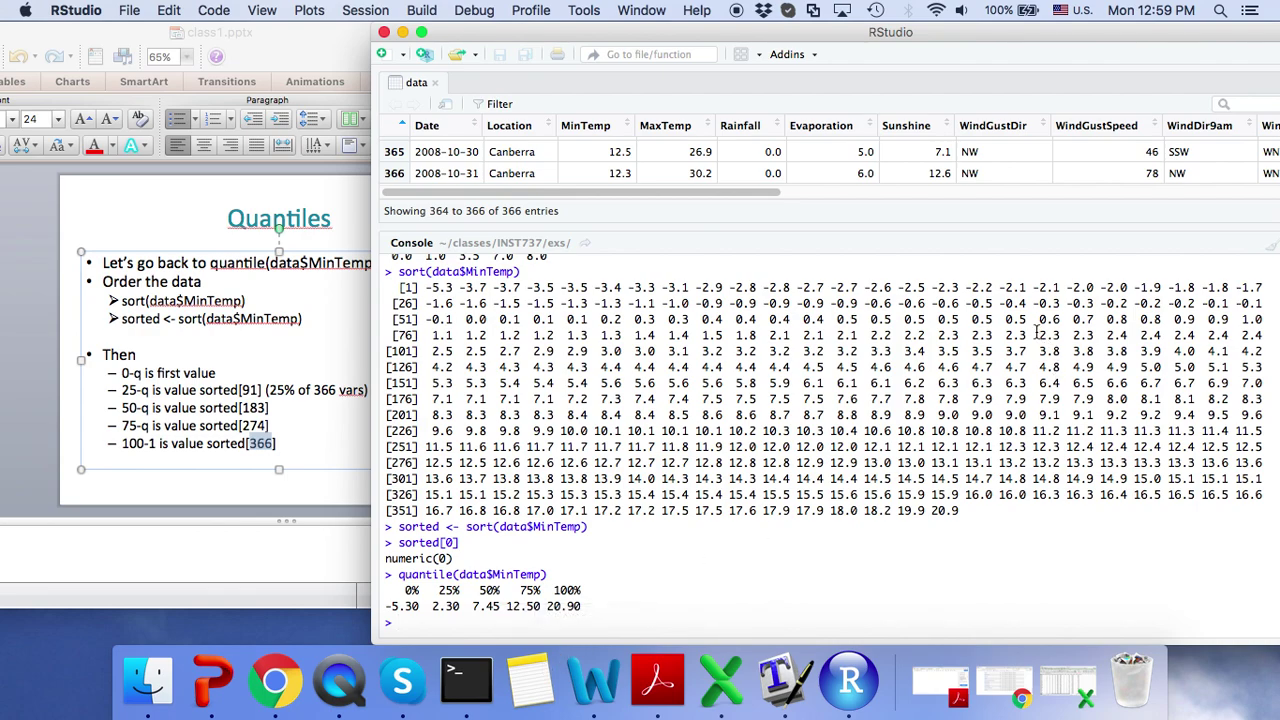
left_click_drag(1040, 335, 1070, 335)
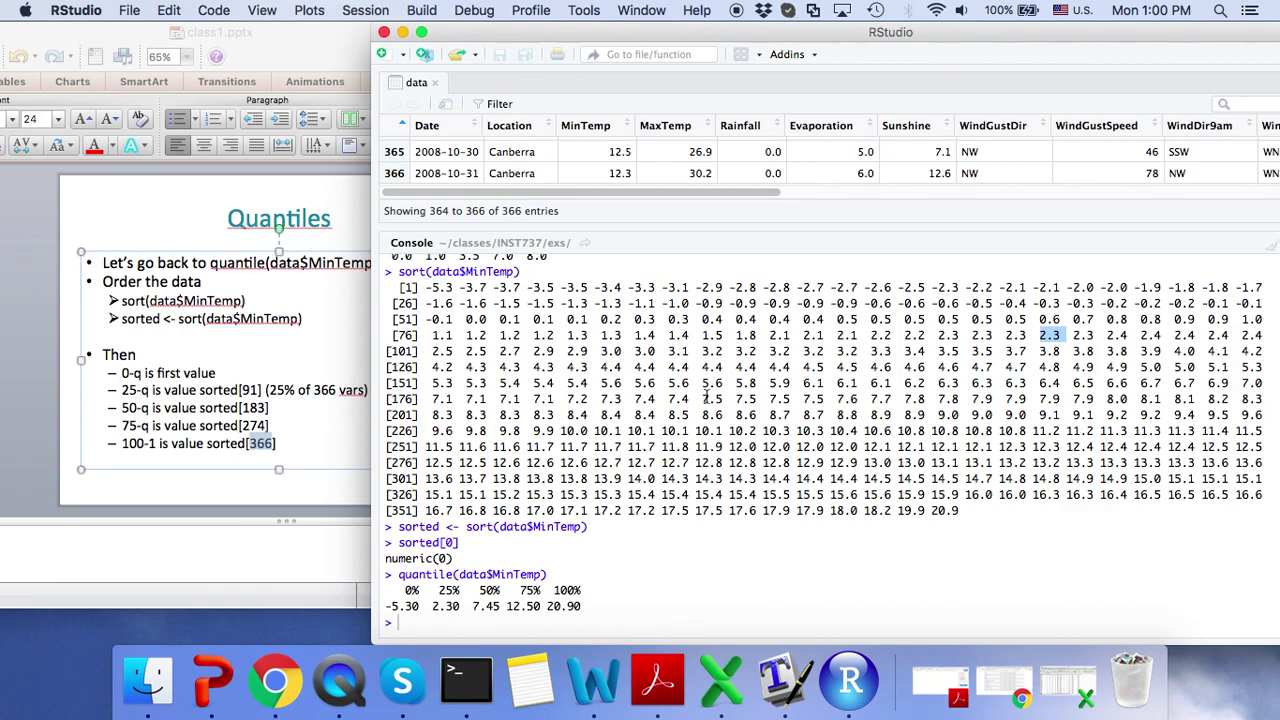
left_click_drag(652, 398, 694, 399)
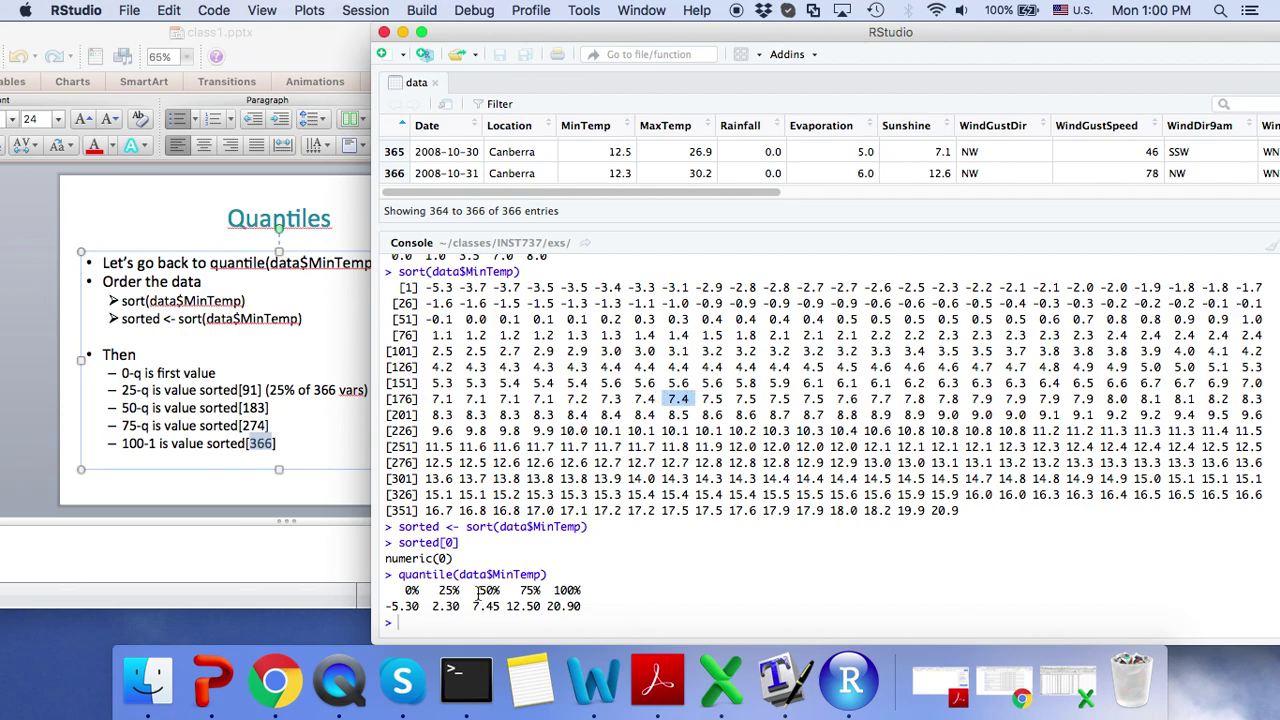
left_click_drag(481, 592, 492, 607)
left_click(554, 536)
left_click_drag(1203, 447, 1235, 450)
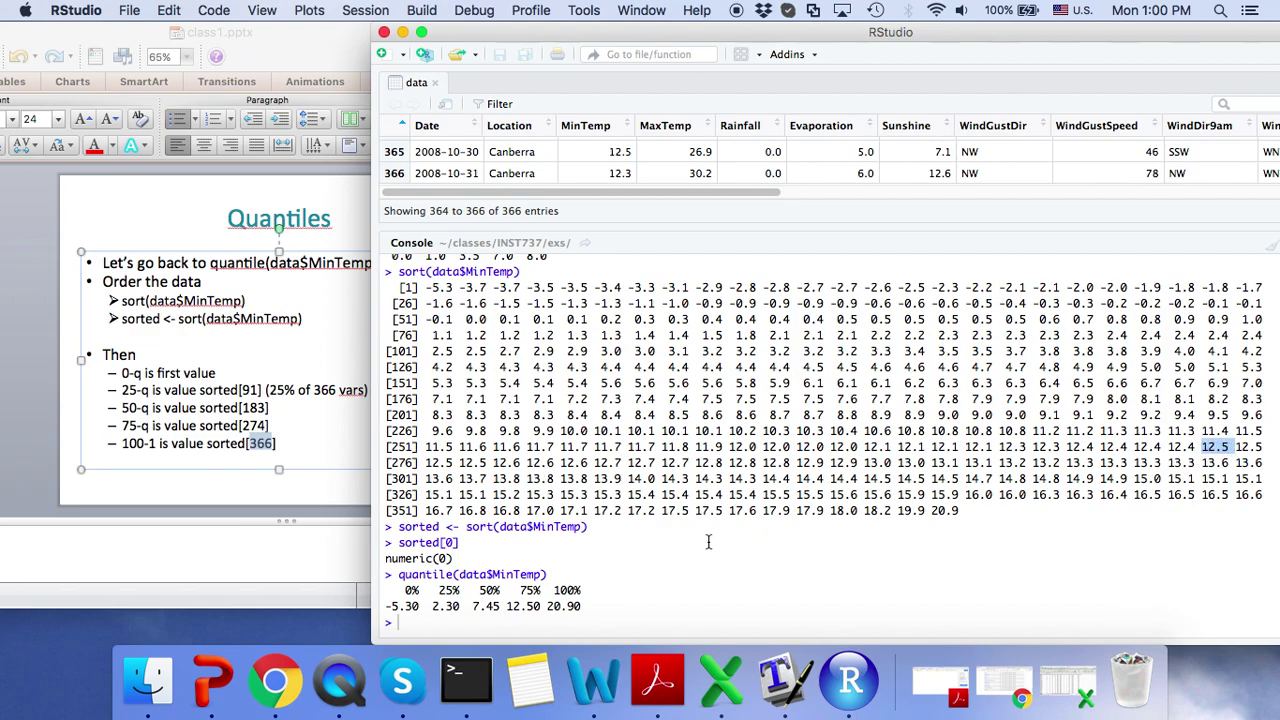
left_click_drag(507, 606, 552, 607)
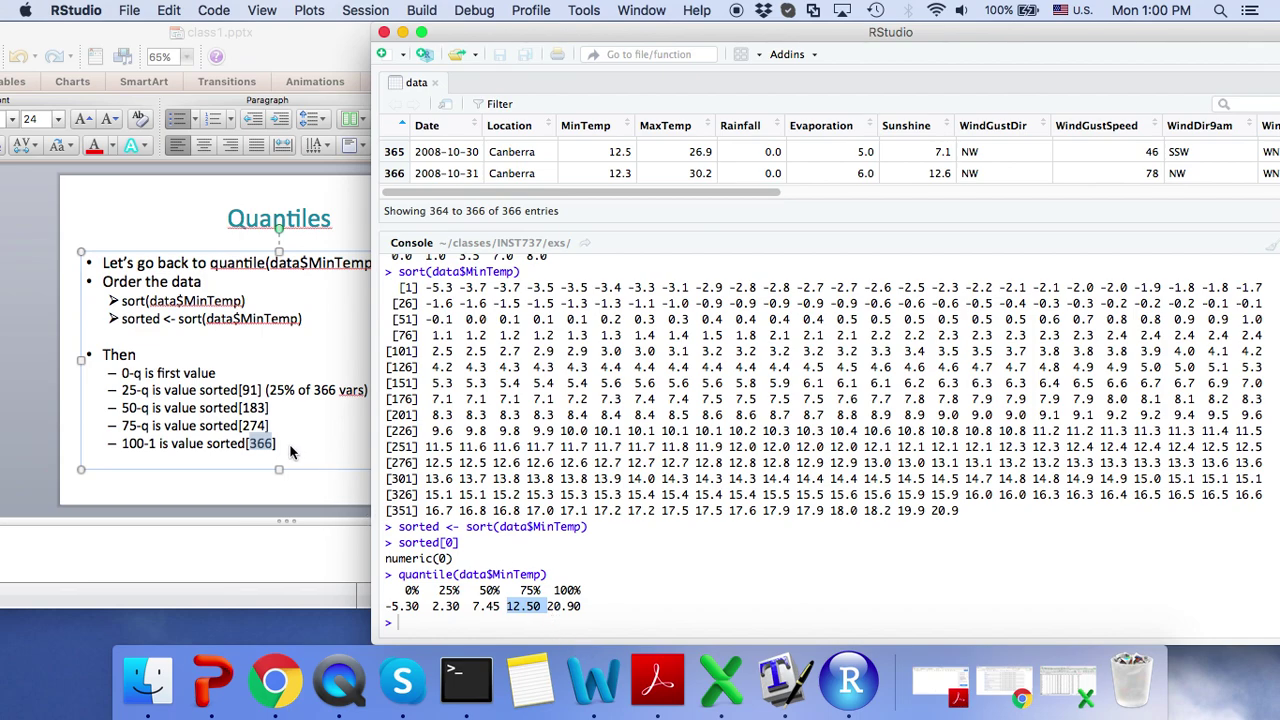
left_click_drag(930, 510, 958, 510)
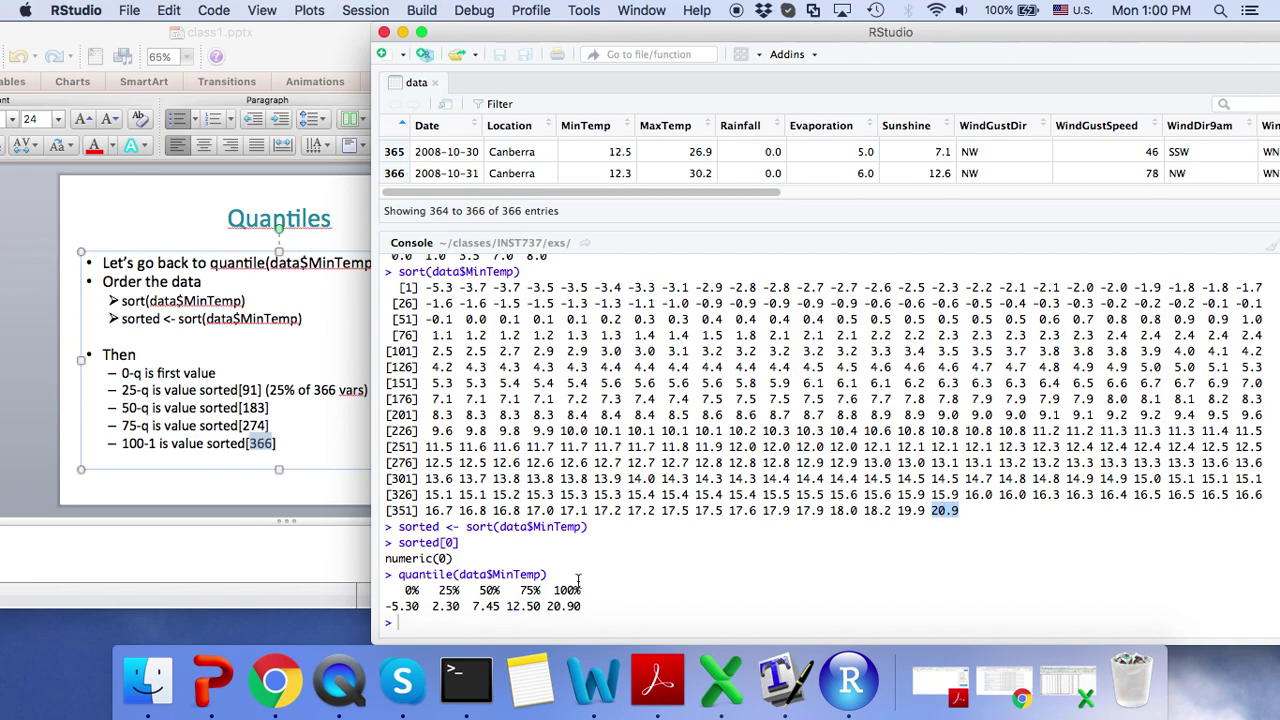
left_click_drag(546, 607, 586, 608)
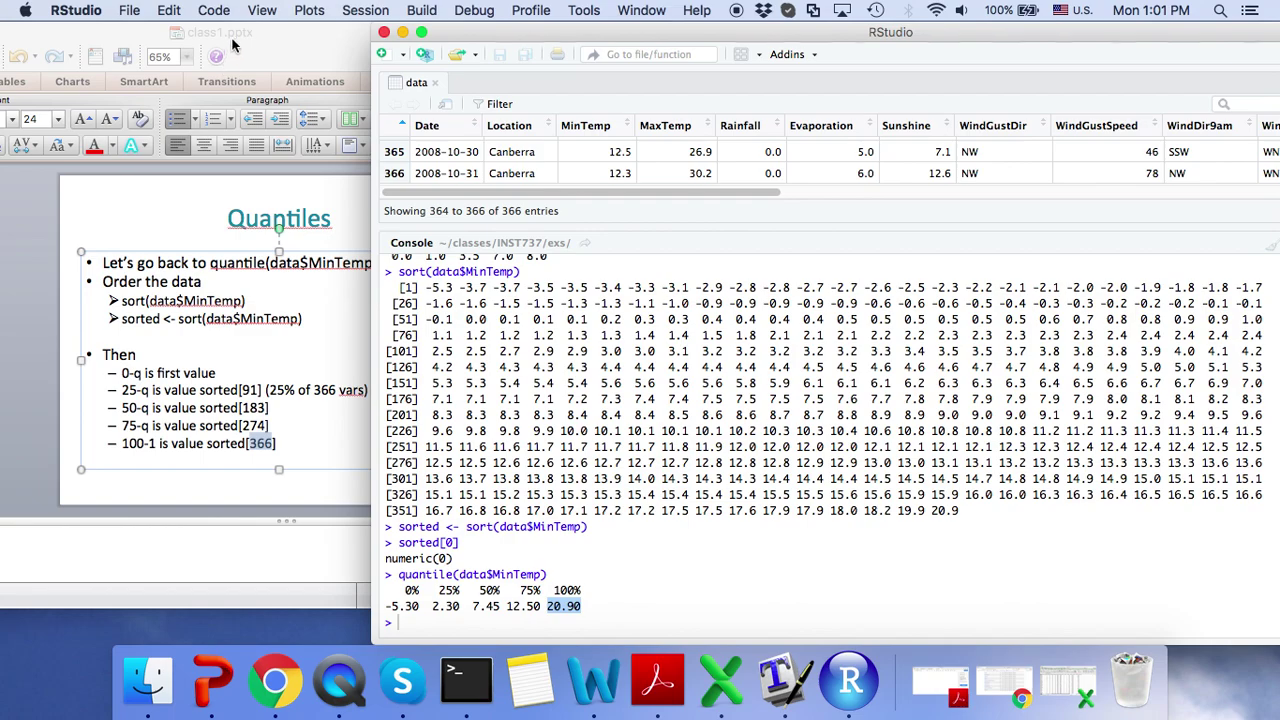
Bring the class1.pptx presentation forward, play it as a slide show up to the Plotting Individual Variables slide, and exit the show
left_click_drag(235, 34, 575, 33)
left_click(159, 595)
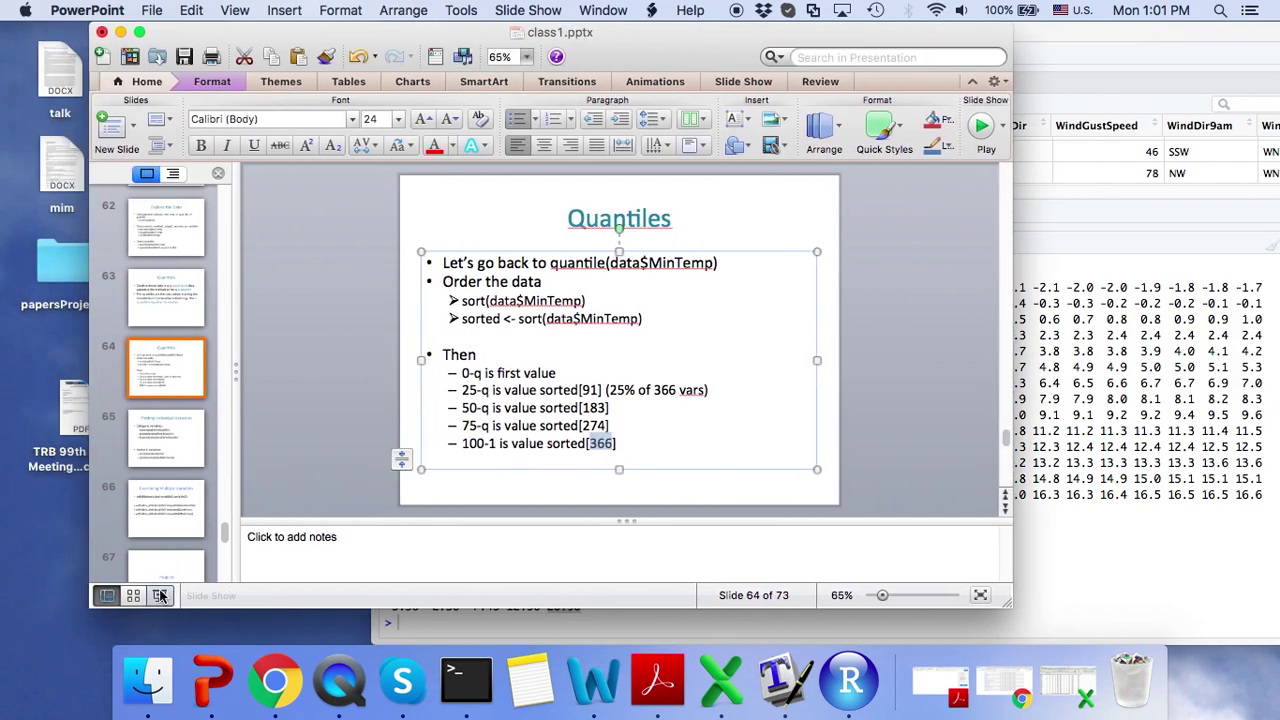
key("Right")
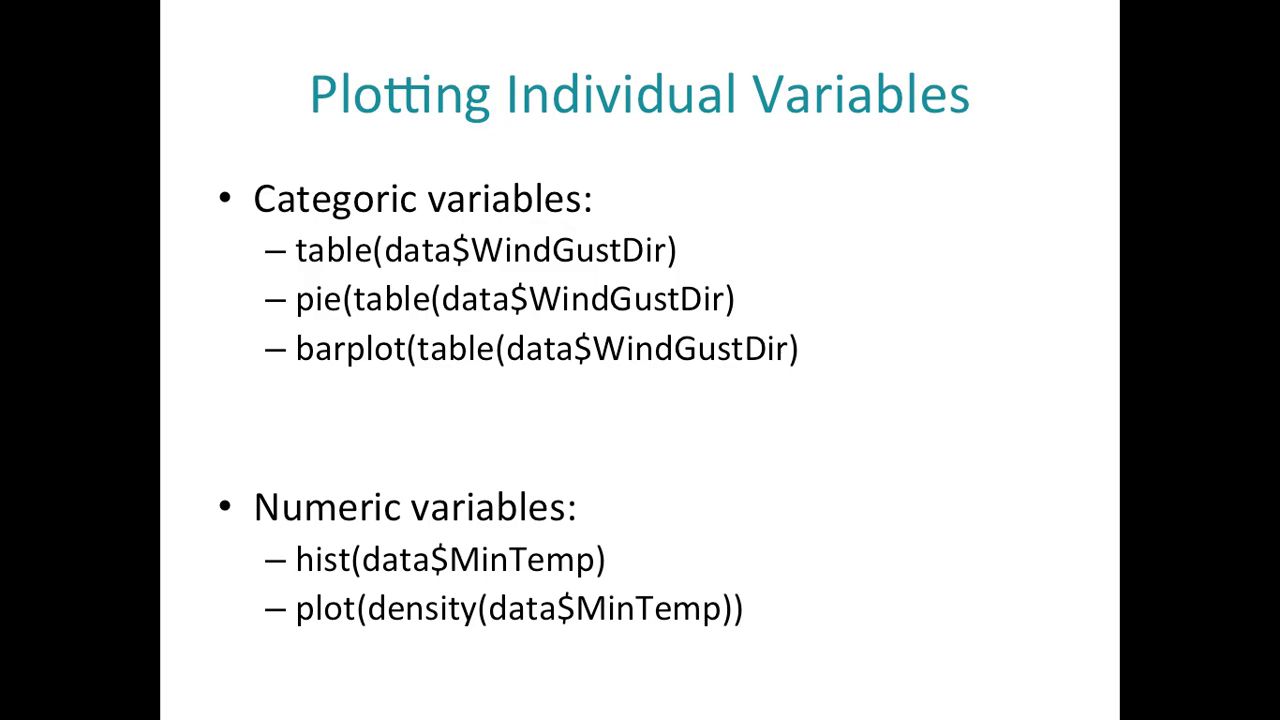
key("Escape")
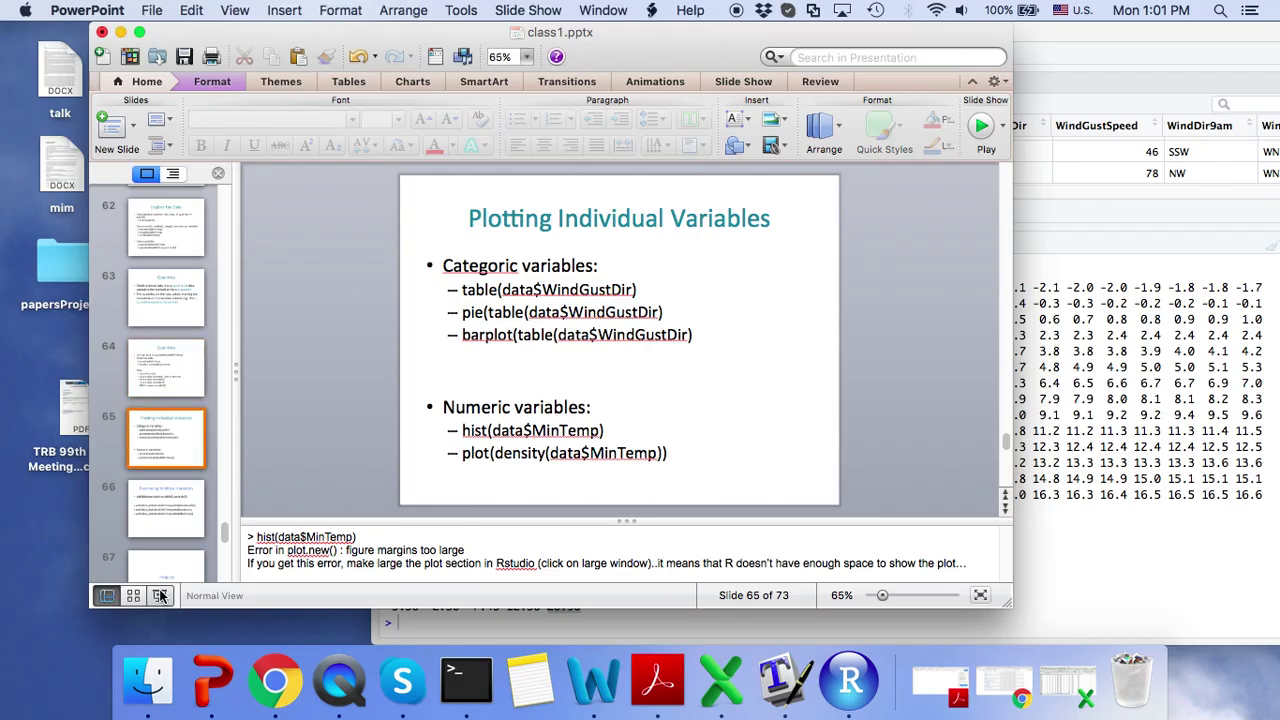
Arrange the PowerPoint and RStudio windows side by side so the plotting commands on the slide stay readable
left_click_drag(382, 37, 130, 37)
left_click(783, 33)
left_click_drag(783, 33, 931, 33)
Run table(data$WindGustDir) in the console to count the occurrences of each wind gust direction
left_click(627, 626)
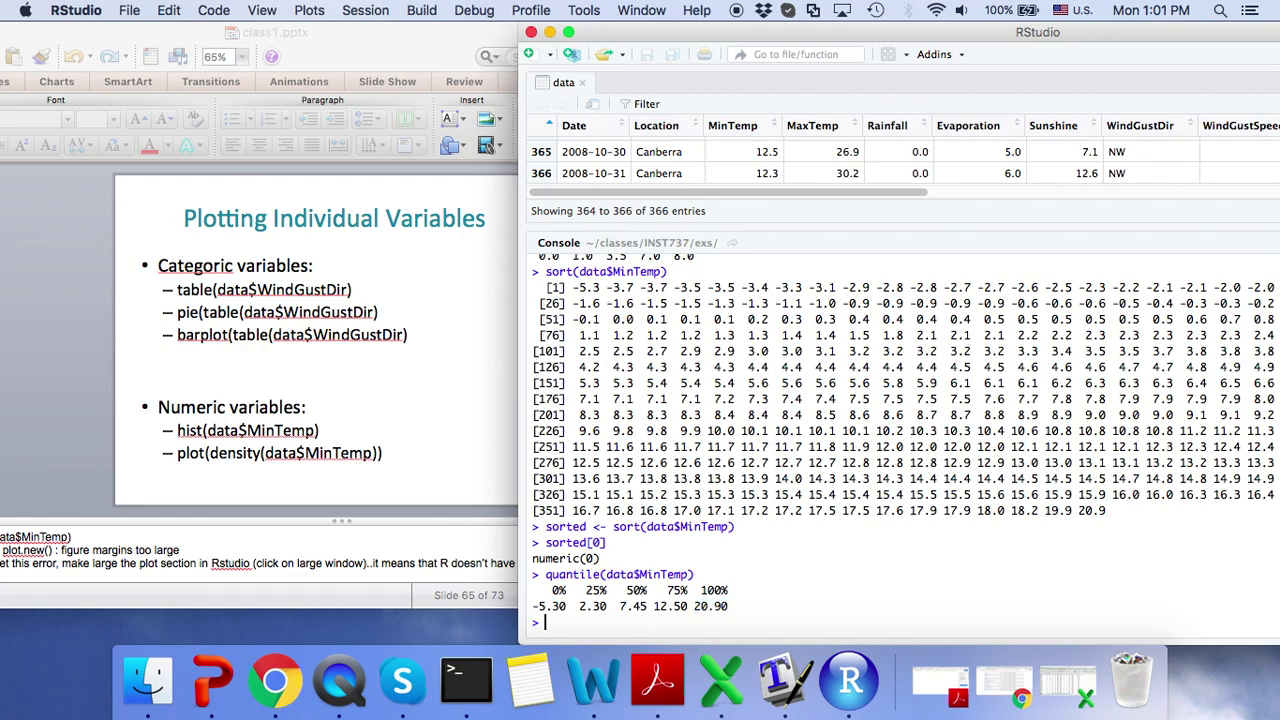
type("table")
type("(data$")
type("WindGust")
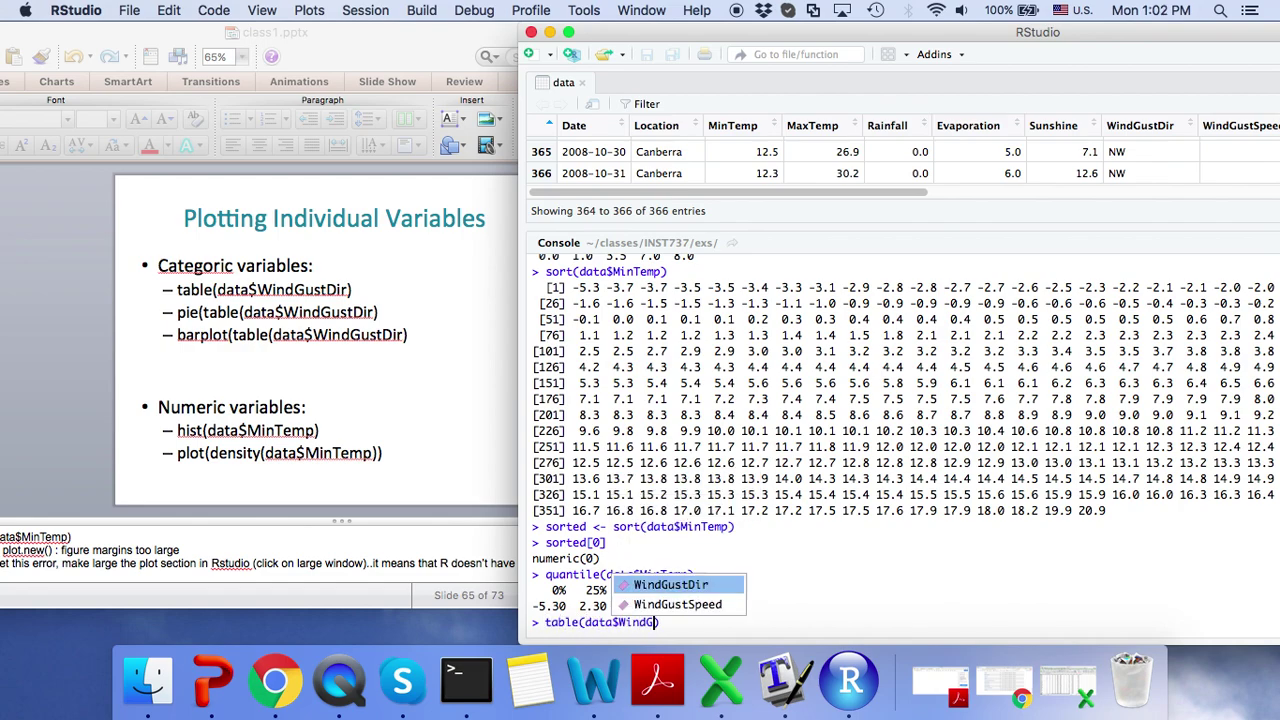
left_click(668, 585)
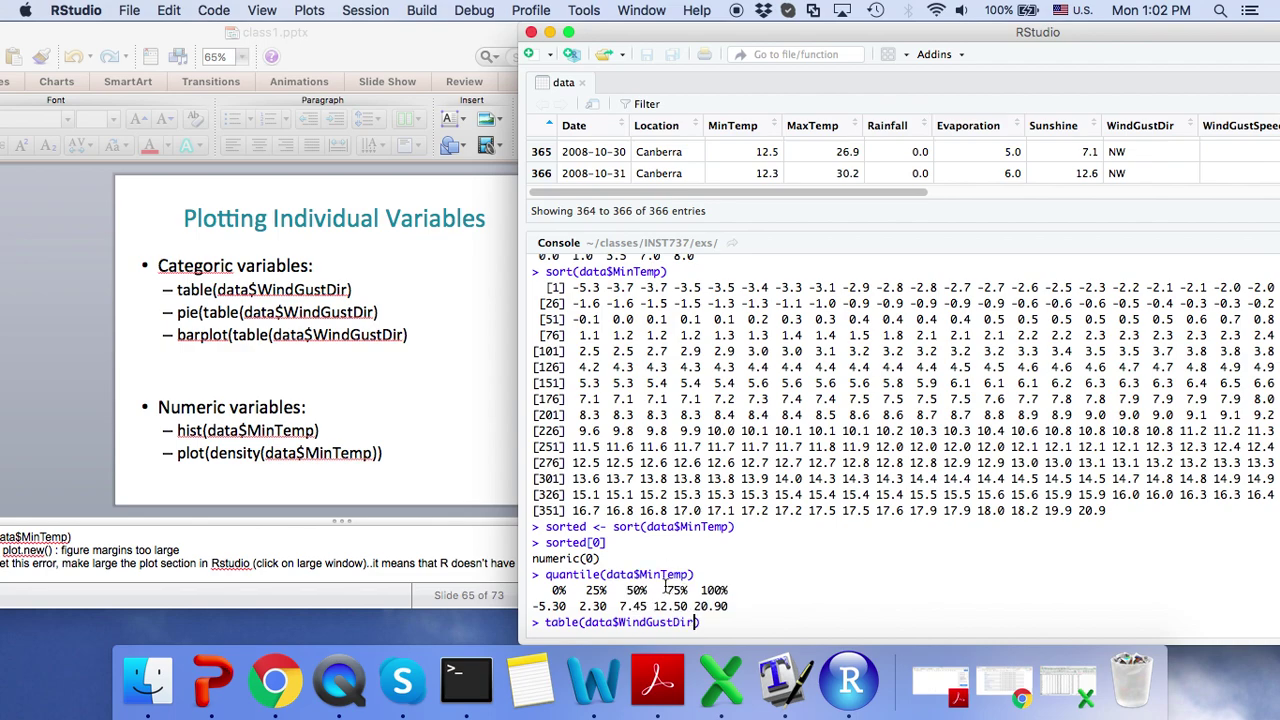
key("Return")
Move the RStudio window fully into view and widen its Plots pane beside the console
left_click_drag(1146, 37, 822, 8)
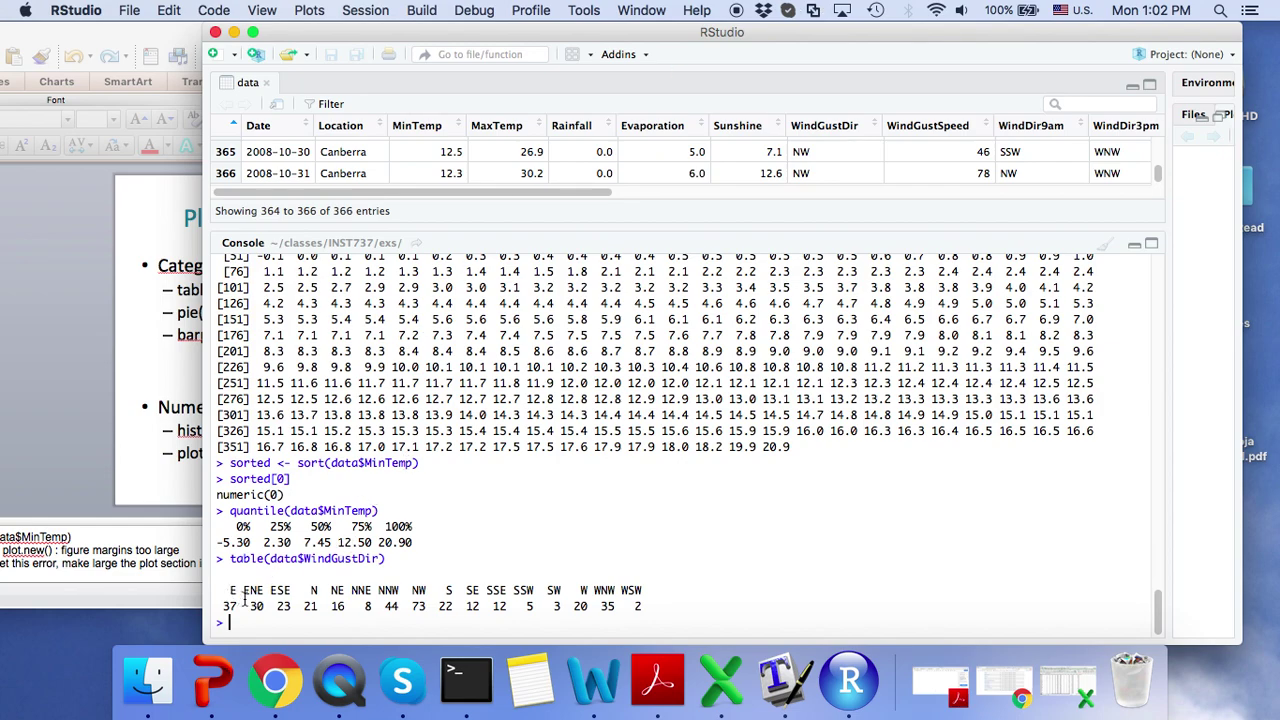
left_click_drag(1166, 414, 981, 374)
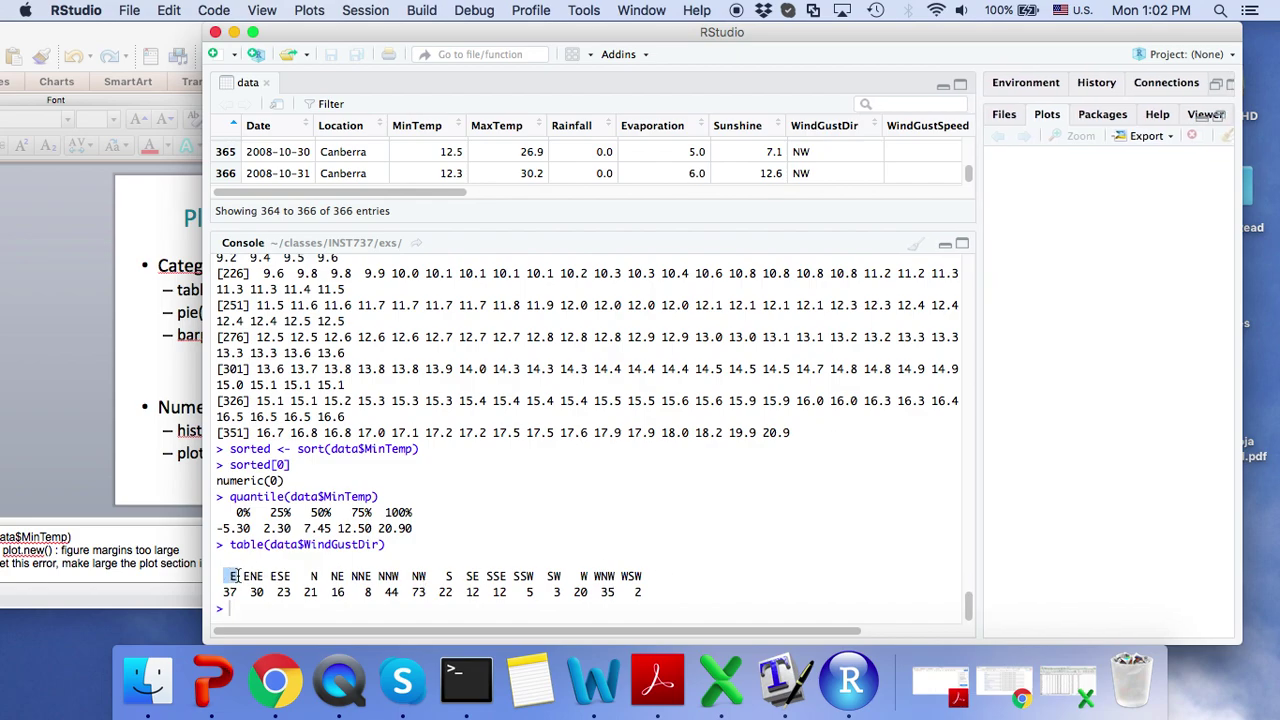
Examine the E and ENE columns and their counts in the WindGustDir table output
triple_click(232, 576)
left_click(230, 577)
left_click_drag(262, 594, 252, 592)
Run pie(table(data$WindGustDir)) in the console to draw a pie chart of the wind gust directions
left_click_drag(480, 40, 770, 40)
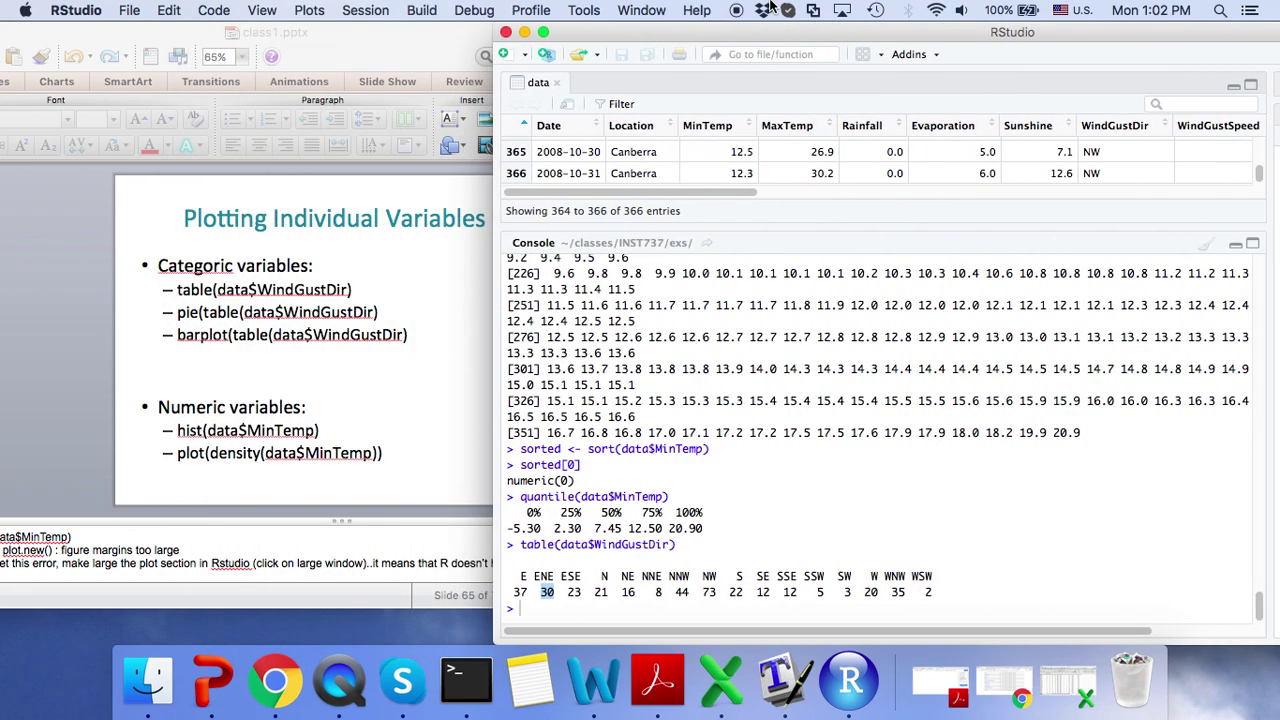
left_click(541, 610)
type("pie(")
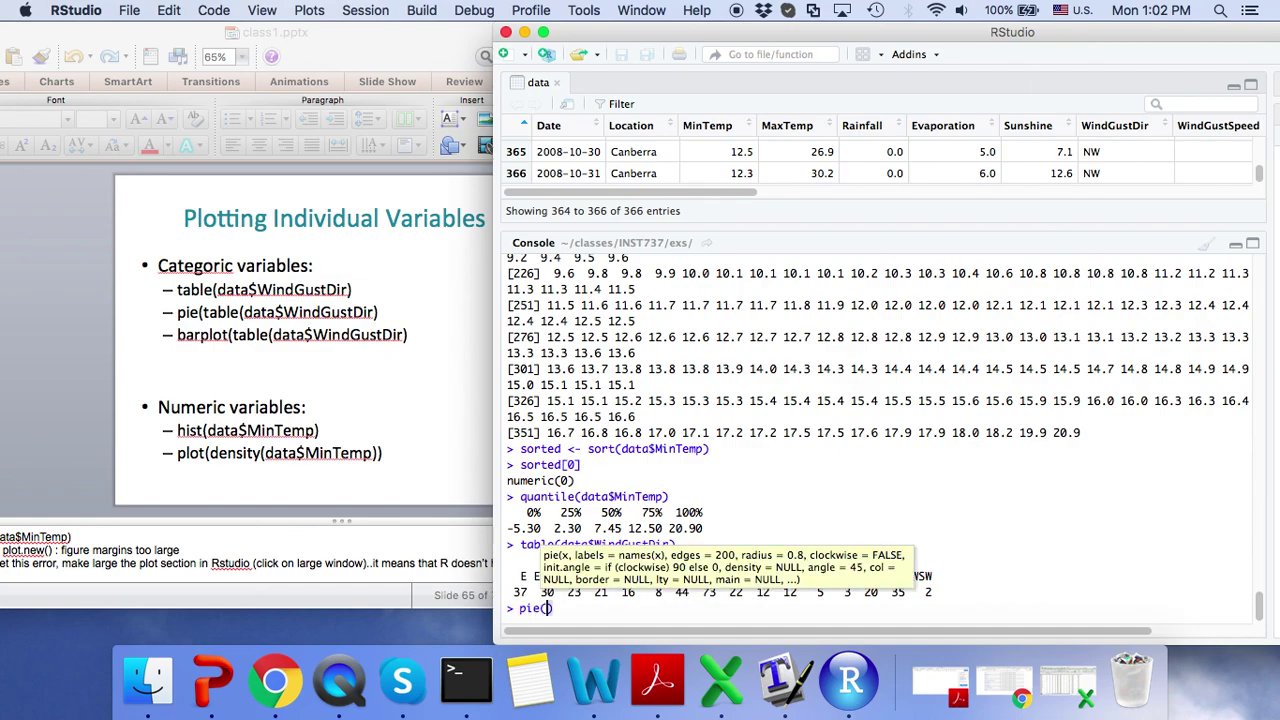
type("table")
type("(data")
type("$Wind")
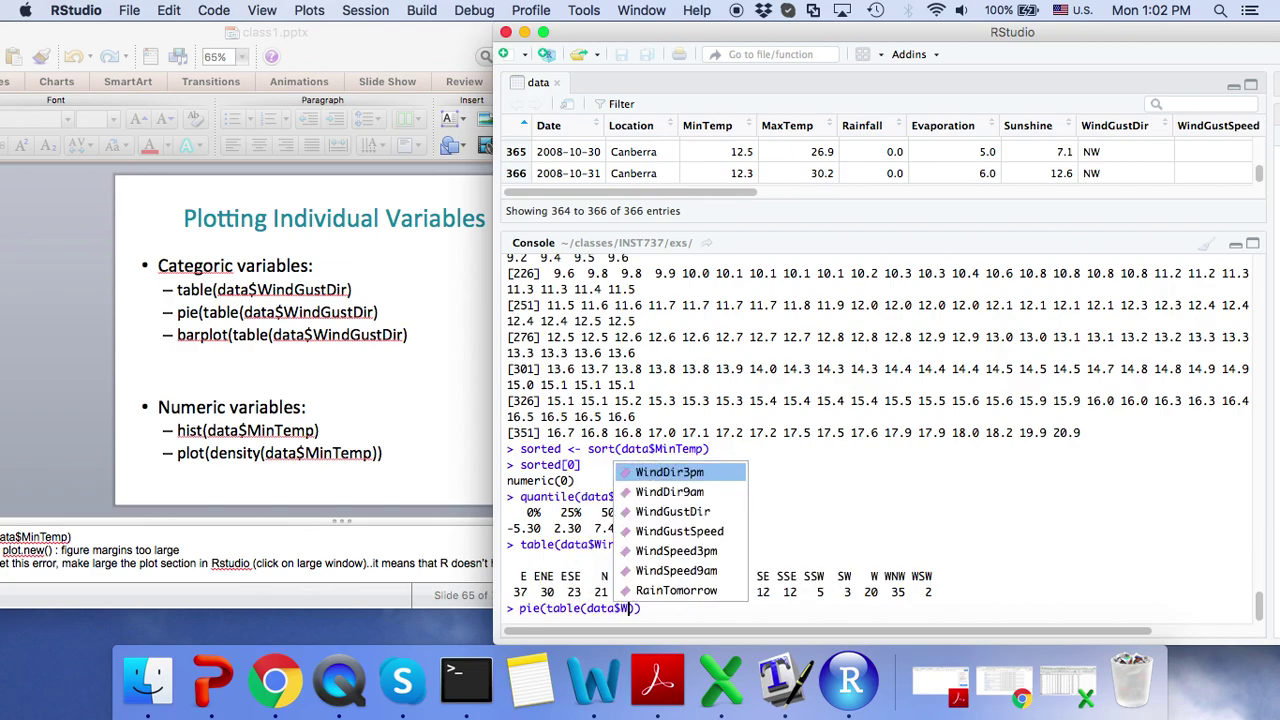
left_click(670, 530)
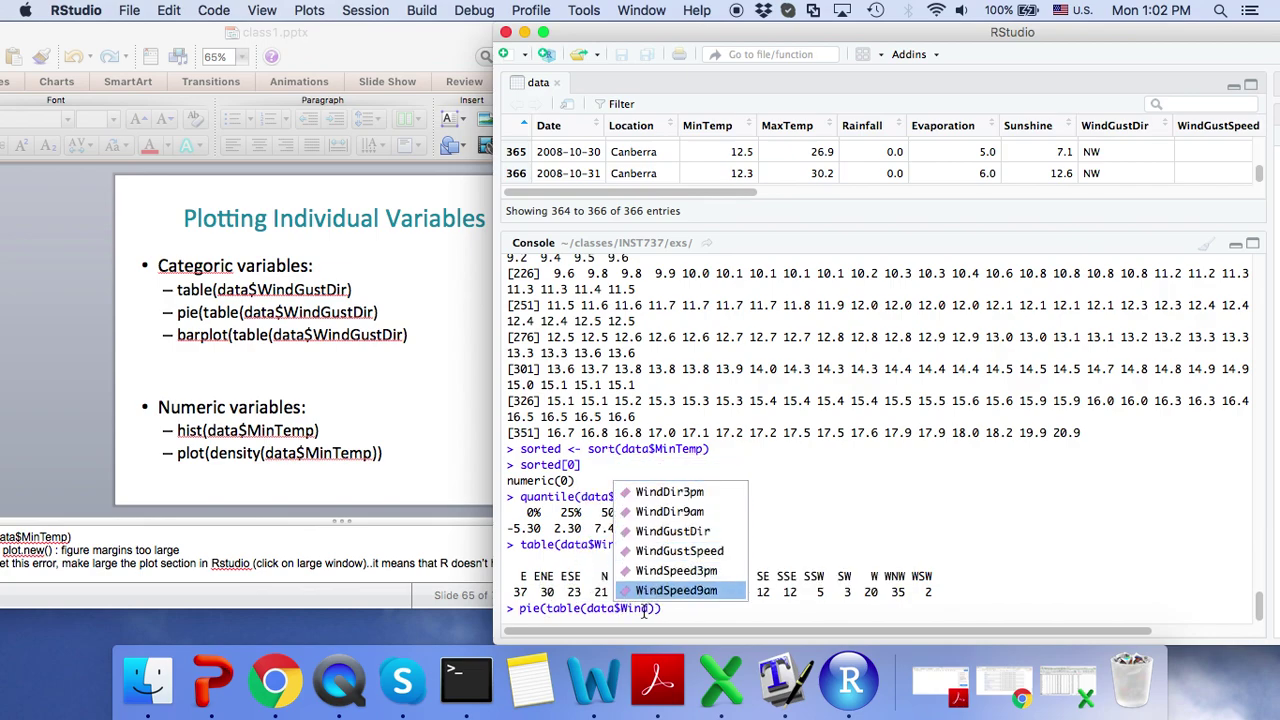
type("Gust")
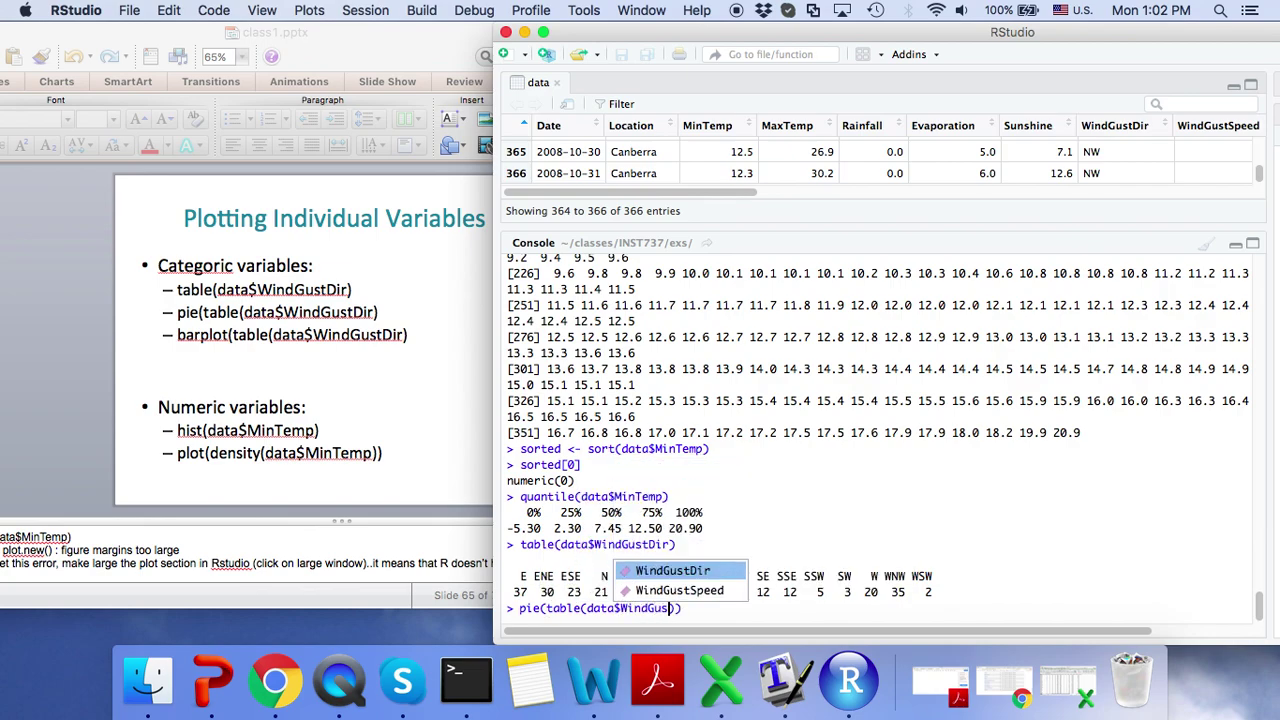
left_click(690, 578)
type(")")
key("Return")
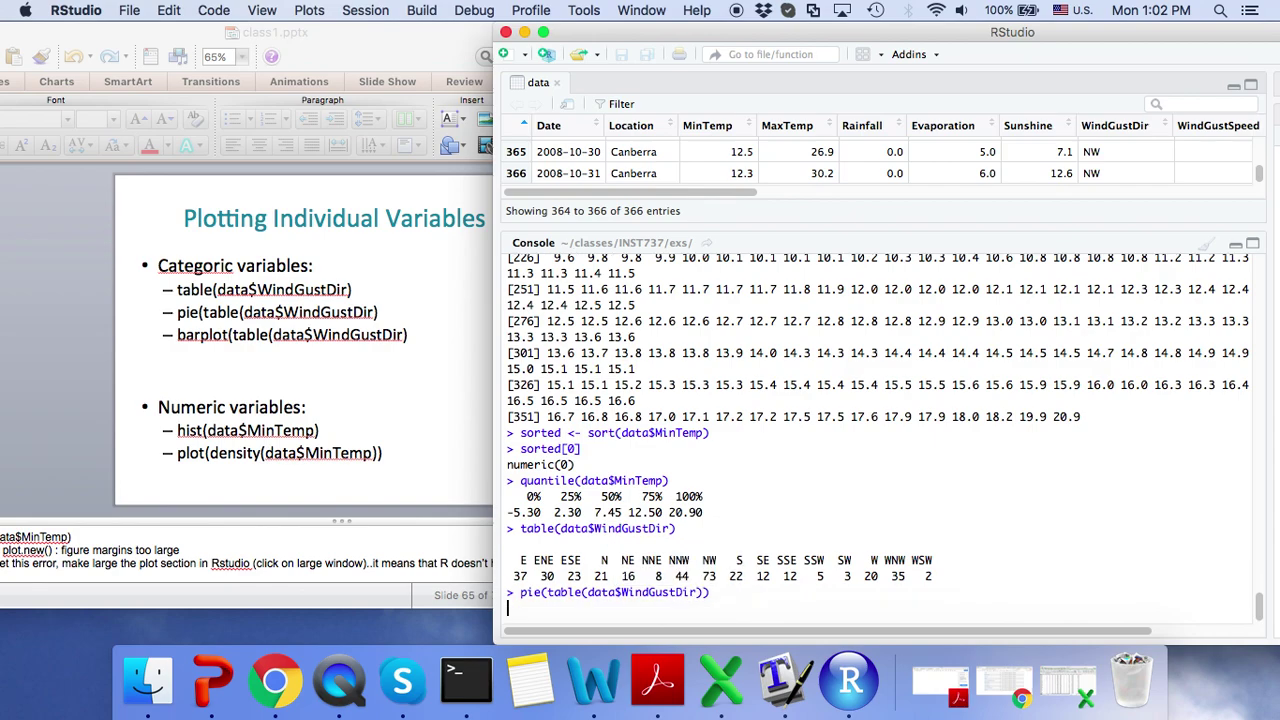
Widen the Plots pane to show the pie chart fully and compare the table's NW count with its slice
left_click_drag(993, 52, 670, 52)
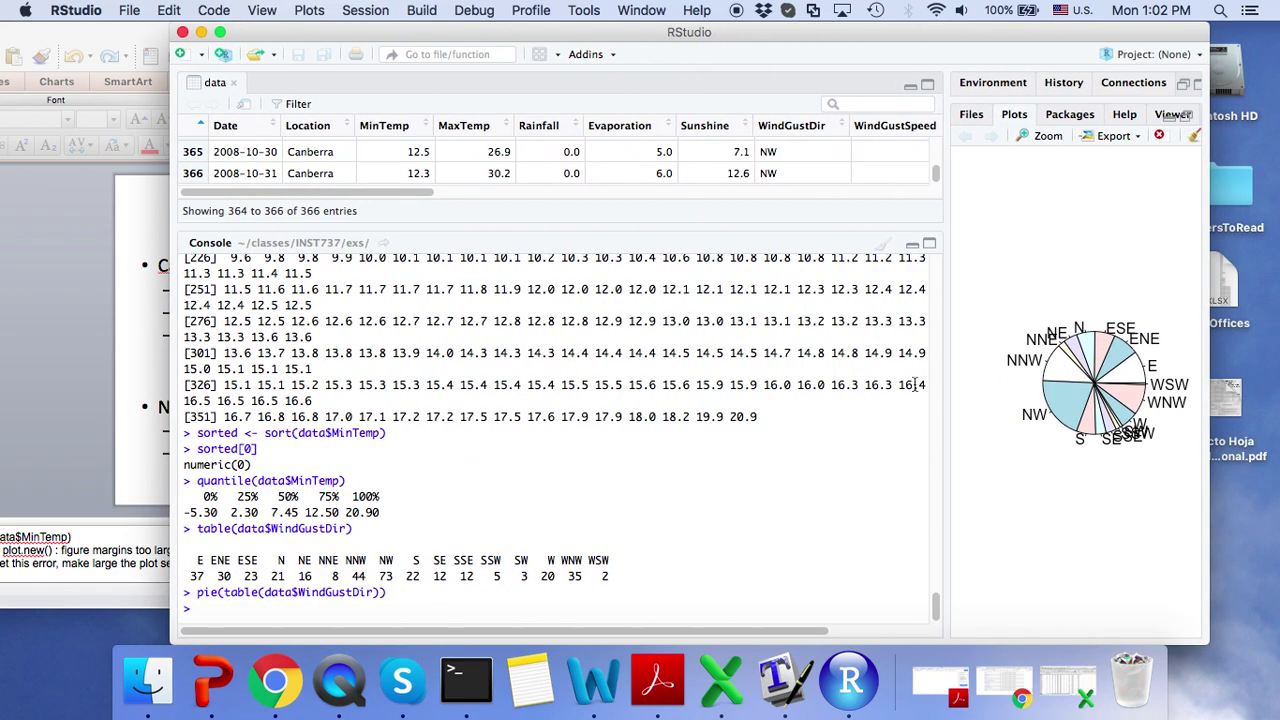
left_click_drag(948, 407, 712, 388)
left_click_drag(700, 373, 697, 373)
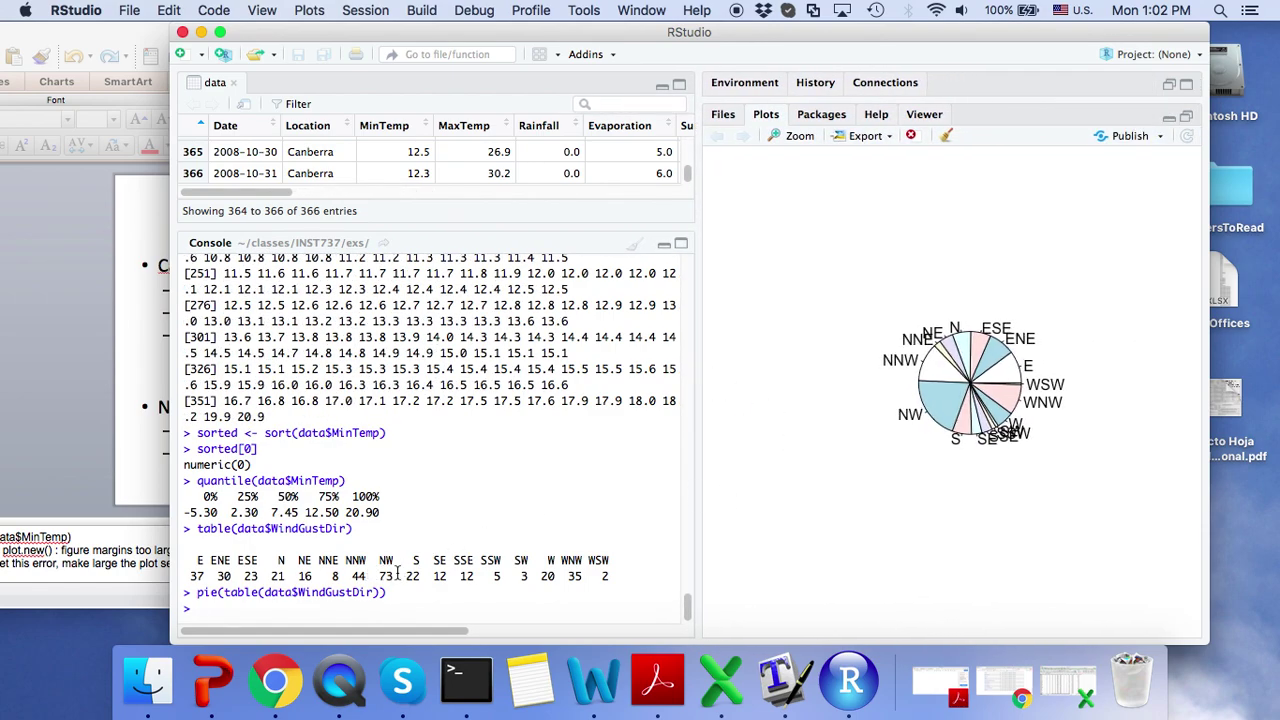
left_click_drag(376, 576, 395, 576)
left_click(896, 409)
Reuse the previous pie command as barplot(table(data$WindGustDir)) and bring the resulting bar plot fully into view
left_click_drag(420, 30, 680, 6)
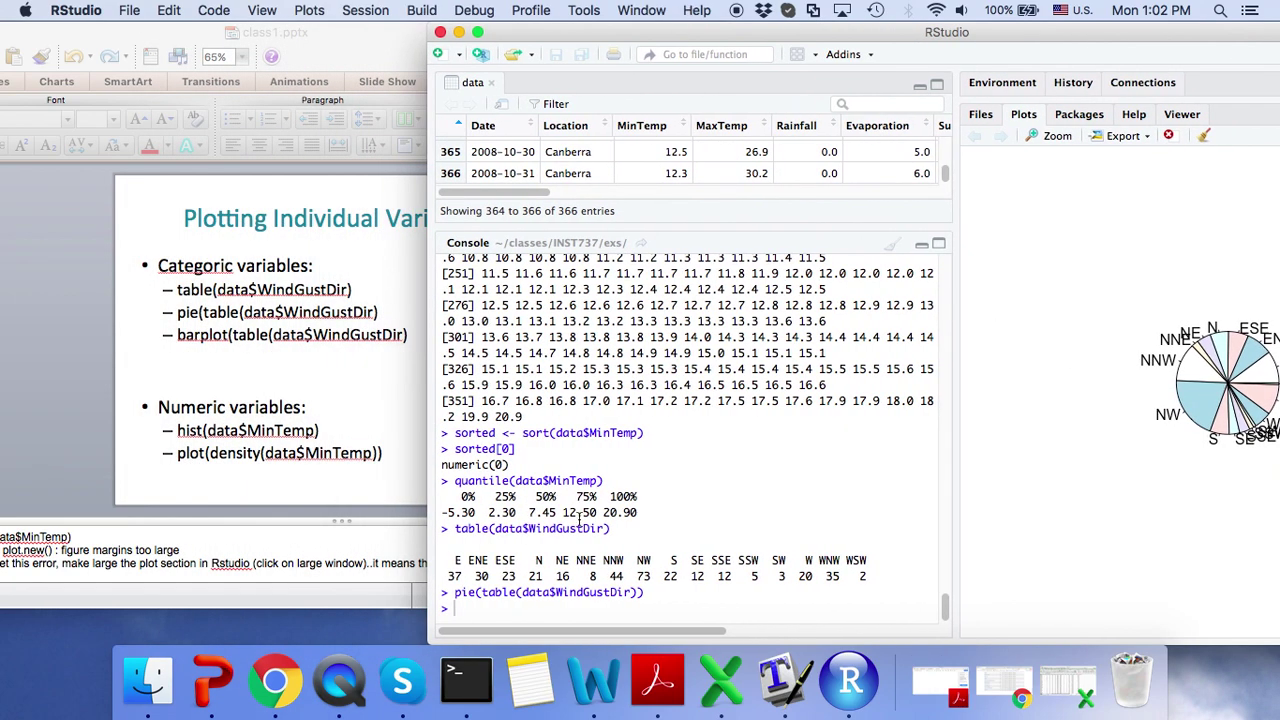
key("Up")
key("Left")
key("Left")
key("Left")
key("Left")
key("Left")
key("Left")
key("Left")
key("Left")
key("Left")
key("Left")
key("Left")
key("Left")
key("Left")
key("Left")
key("Left")
key("Left")
key("Left")
key("Left")
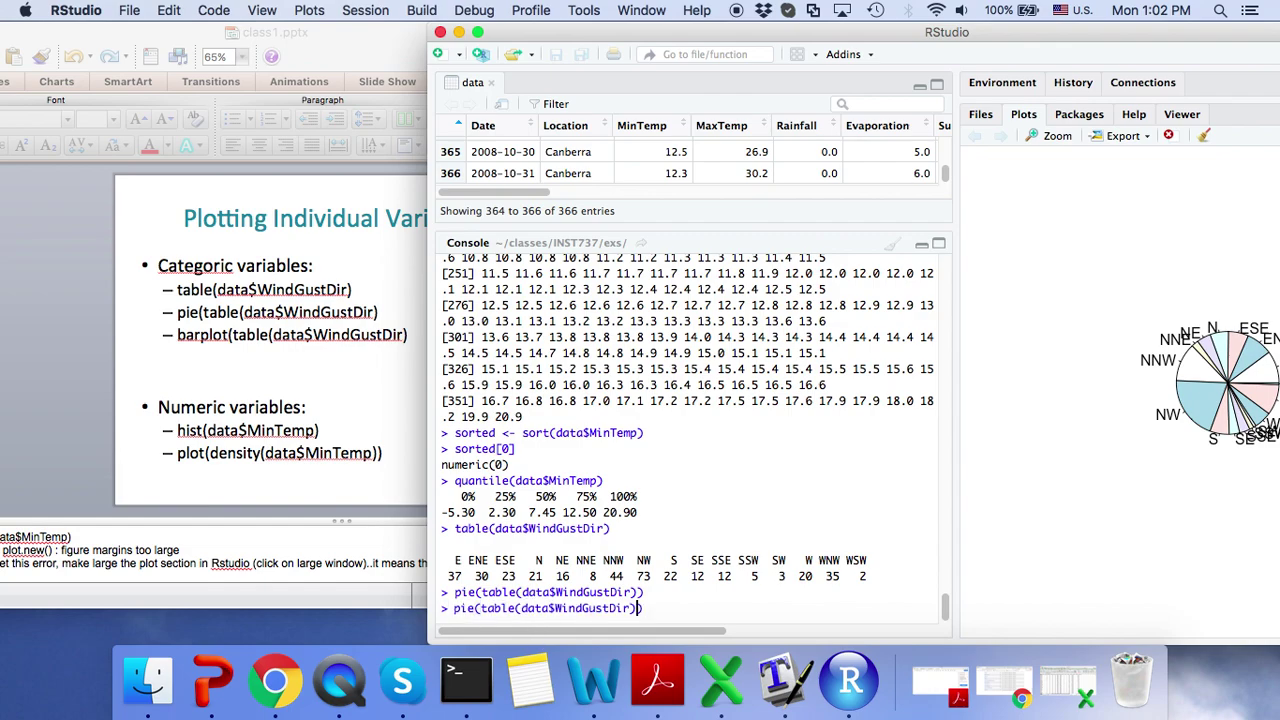
key("Left")
key("Left")
key("Left")
key("Left")
key("Left")
key("Left")
key("BackSpace")
key("BackSpace")
key("BackSpace")
type("barplot")
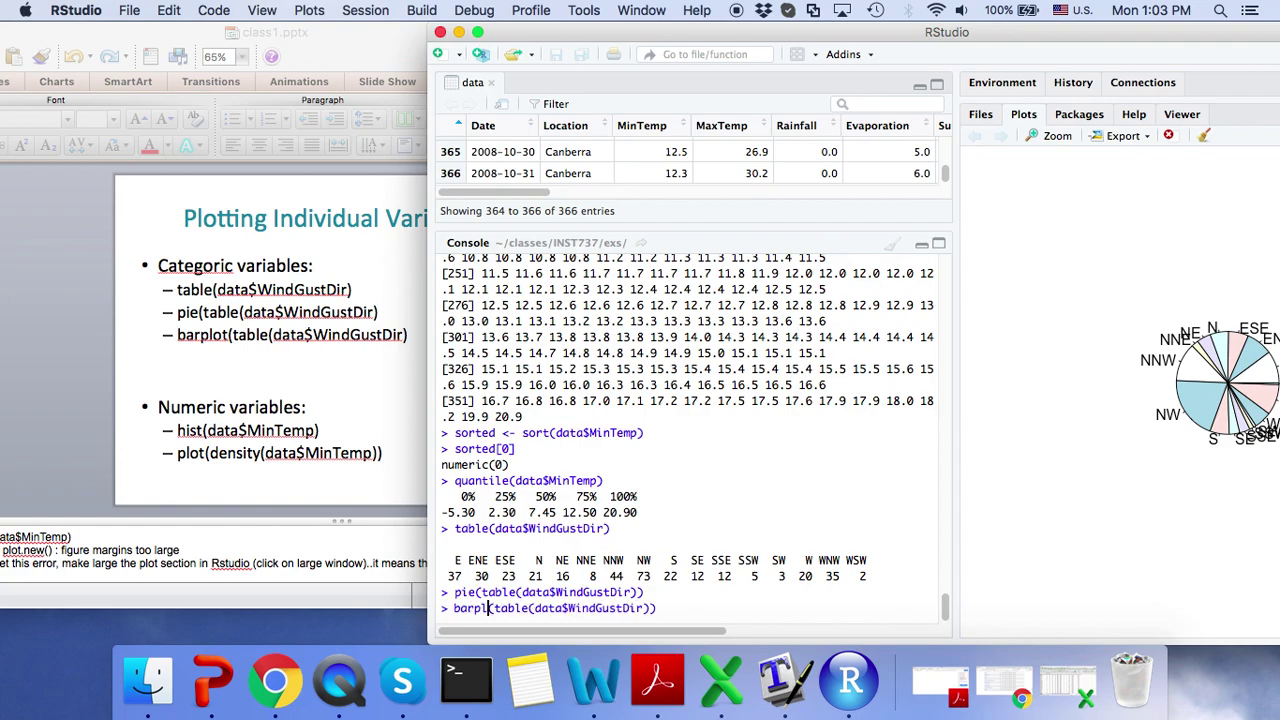
key("Return")
left_click_drag(1048, 24, 743, 24)
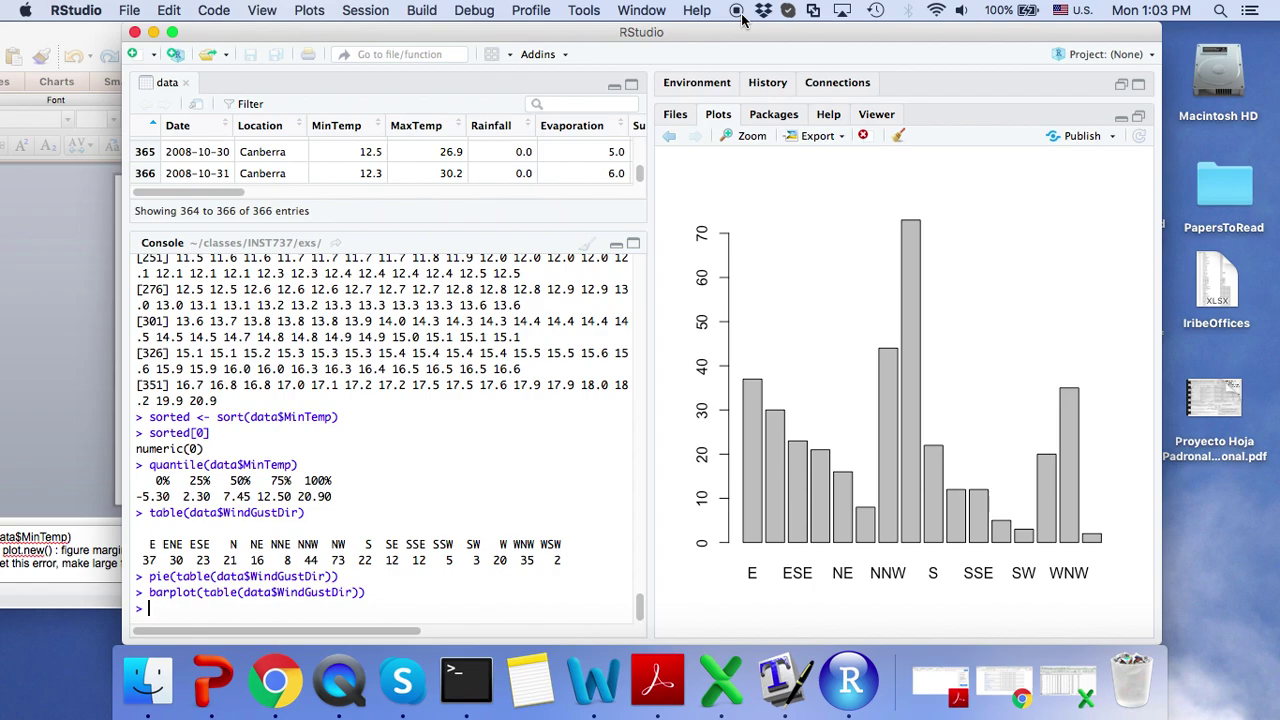
Plot a histogram of minimum temperature with hist(data$MinTemp) and bring the whole plot into view
left_click_drag(272, 34, 658, 26)
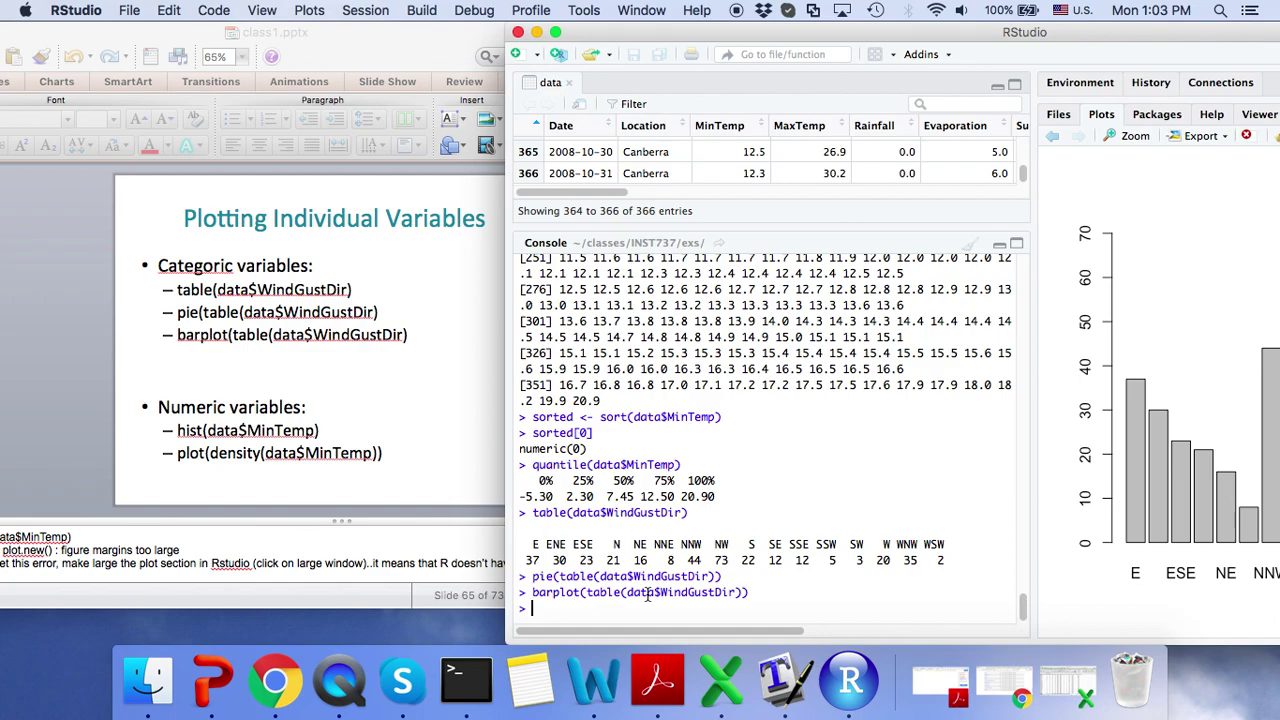
type("hist*")
type("data$M")
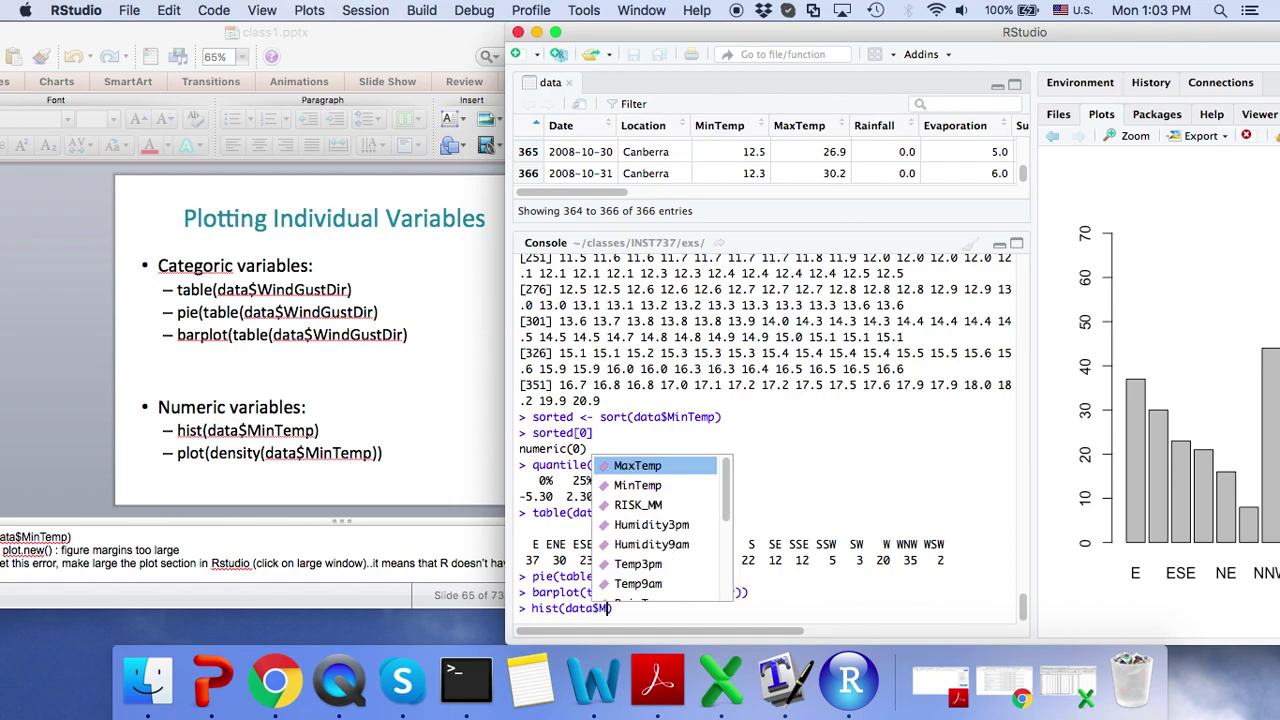
type("inTemp)")
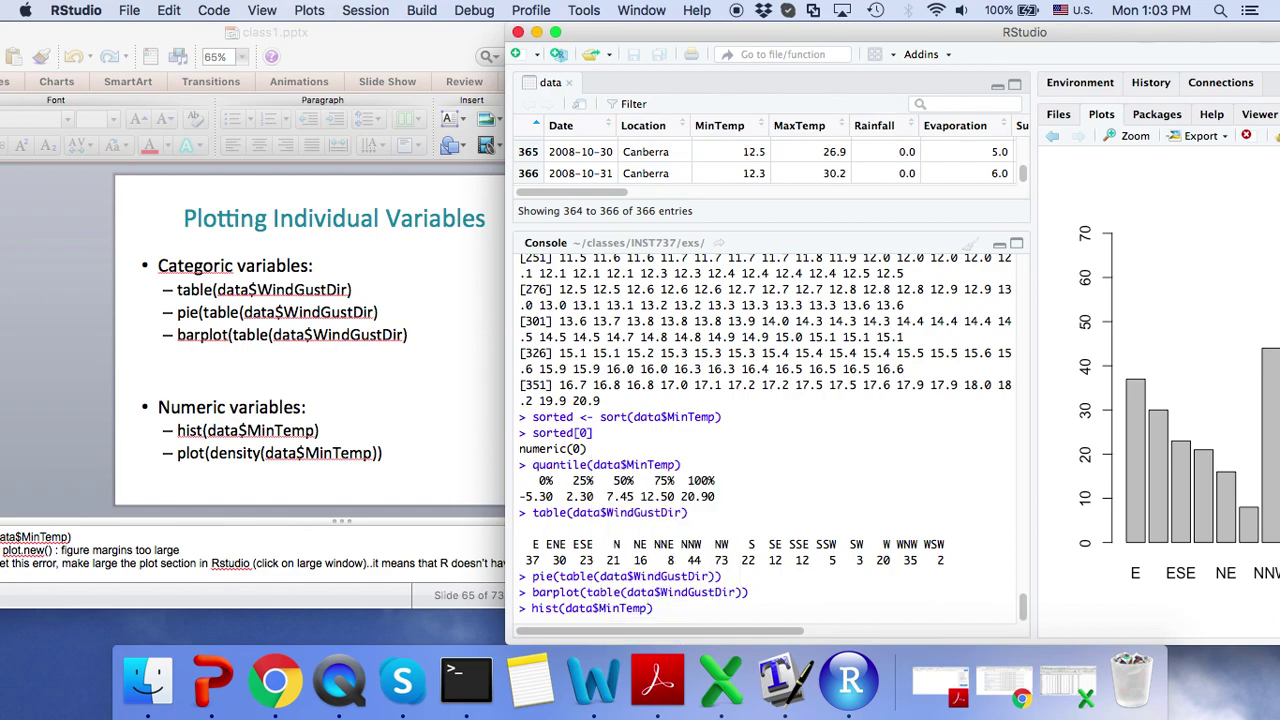
key("Return")
mouse_move(1080, 30)
left_mouse_down()
mouse_move(716, 22)
mouse_move(756, 22)
left_mouse_up()
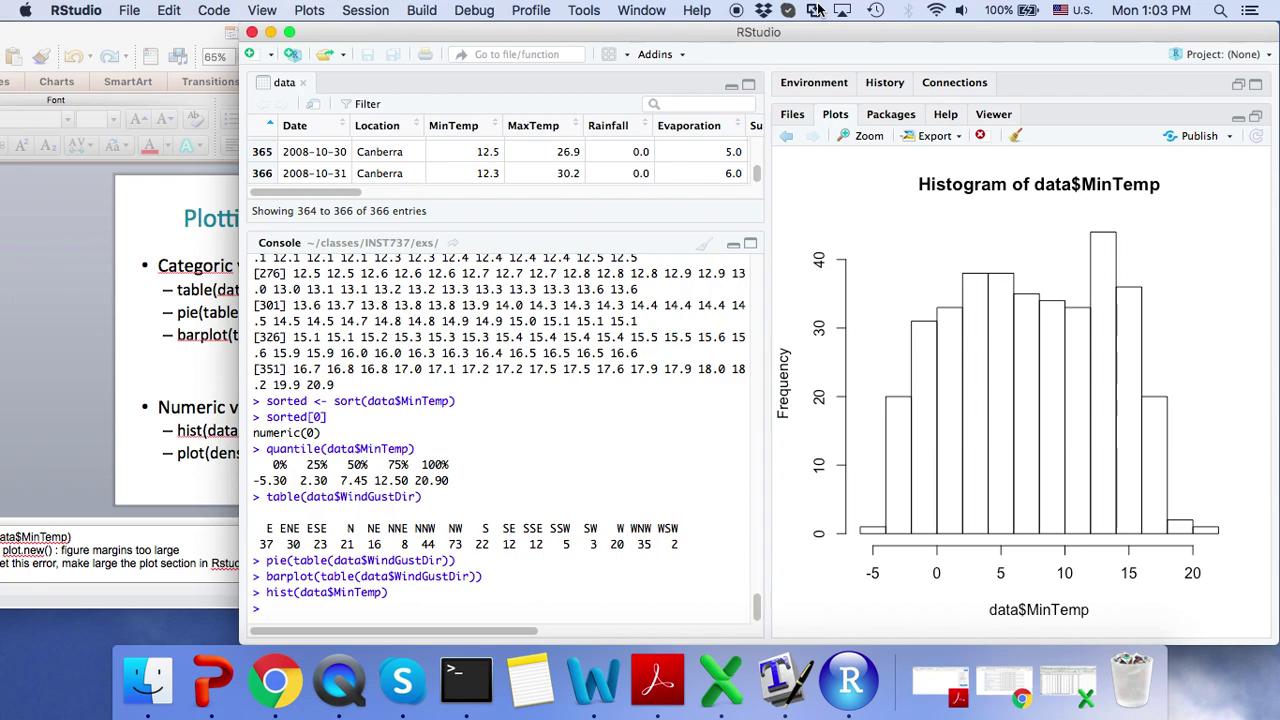
Draw the density curve of minimum temperature with plot(density(data$MinTemp)) and bring the plot into view
left_click_drag(815, 10, 1037, 8)
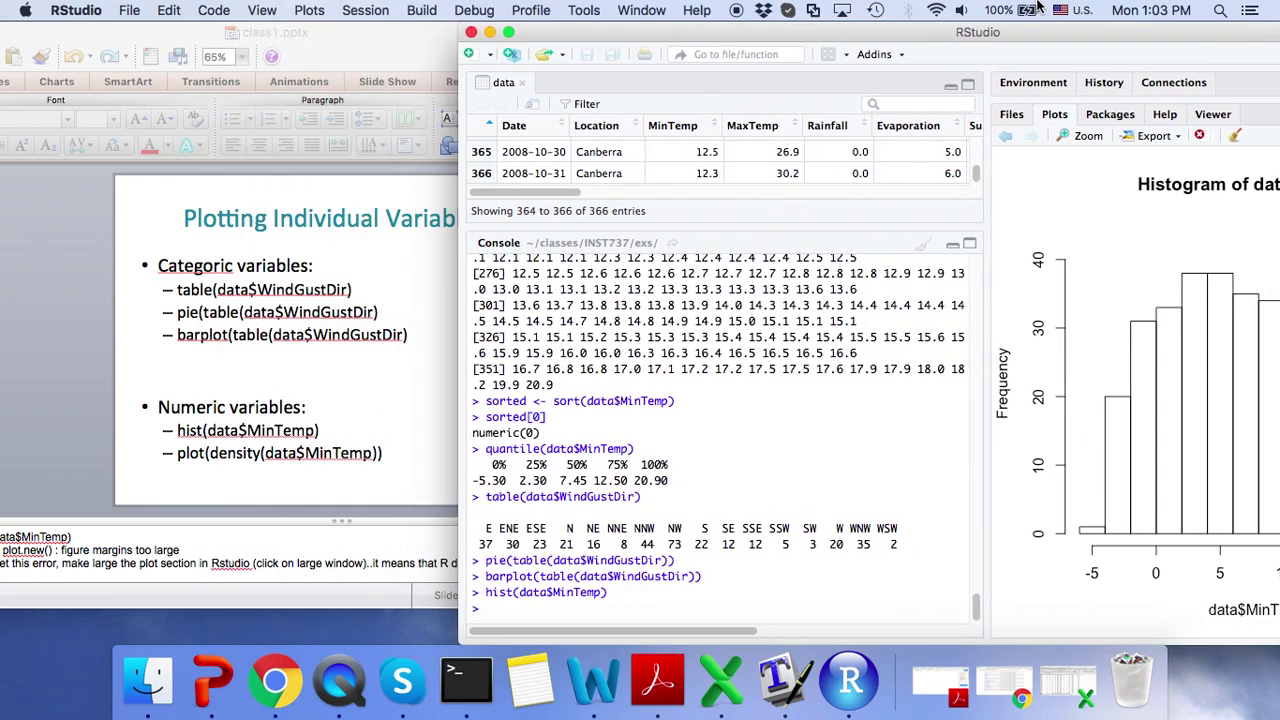
type("plot(dens")
type("ity")
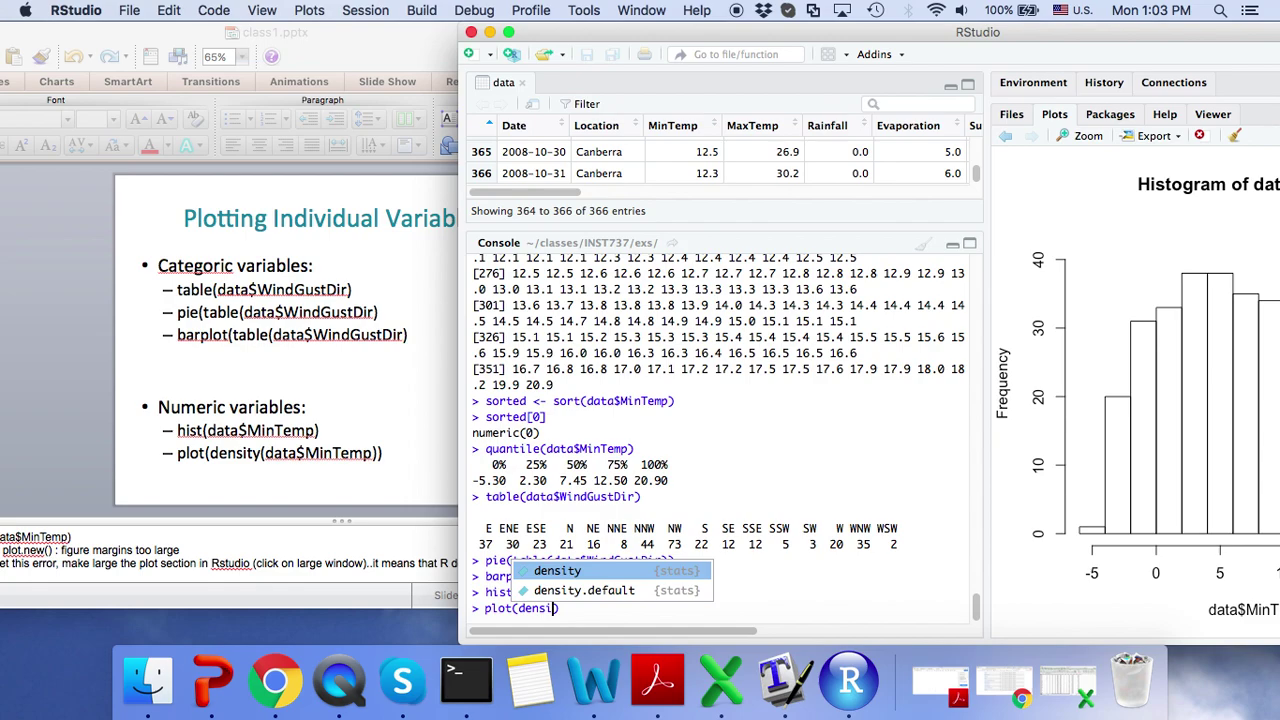
type("(data")
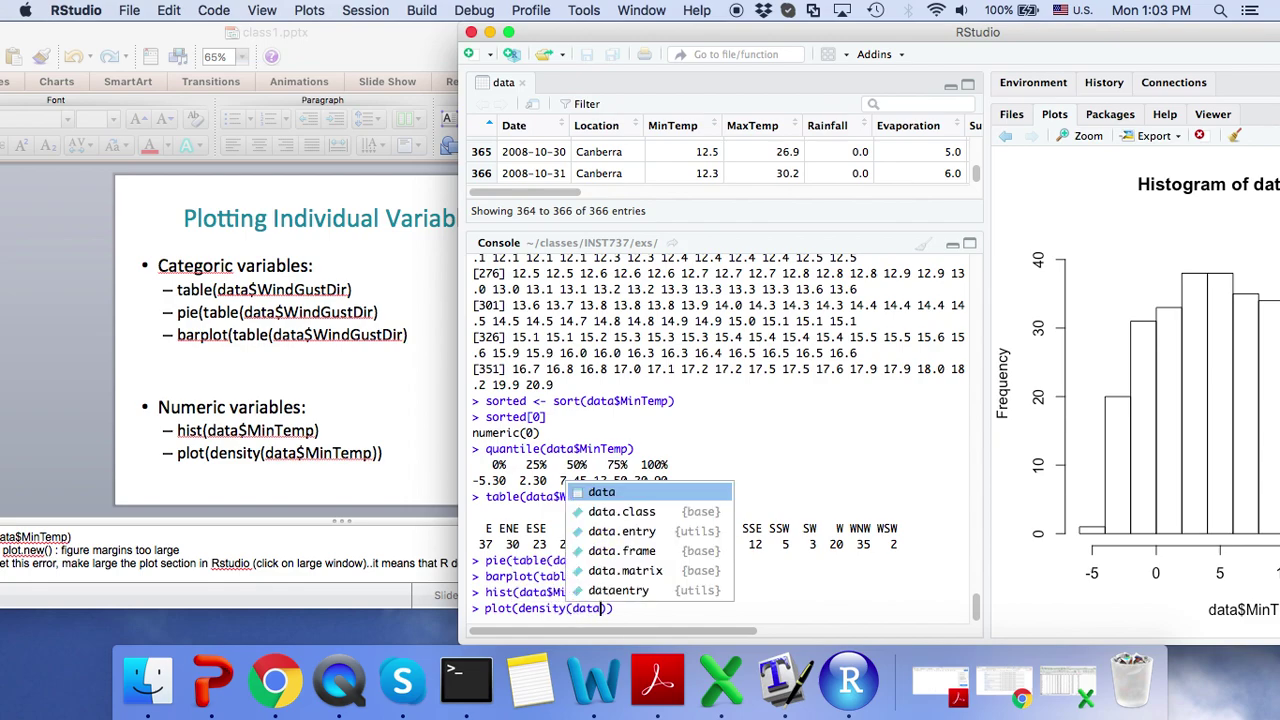
type("$")
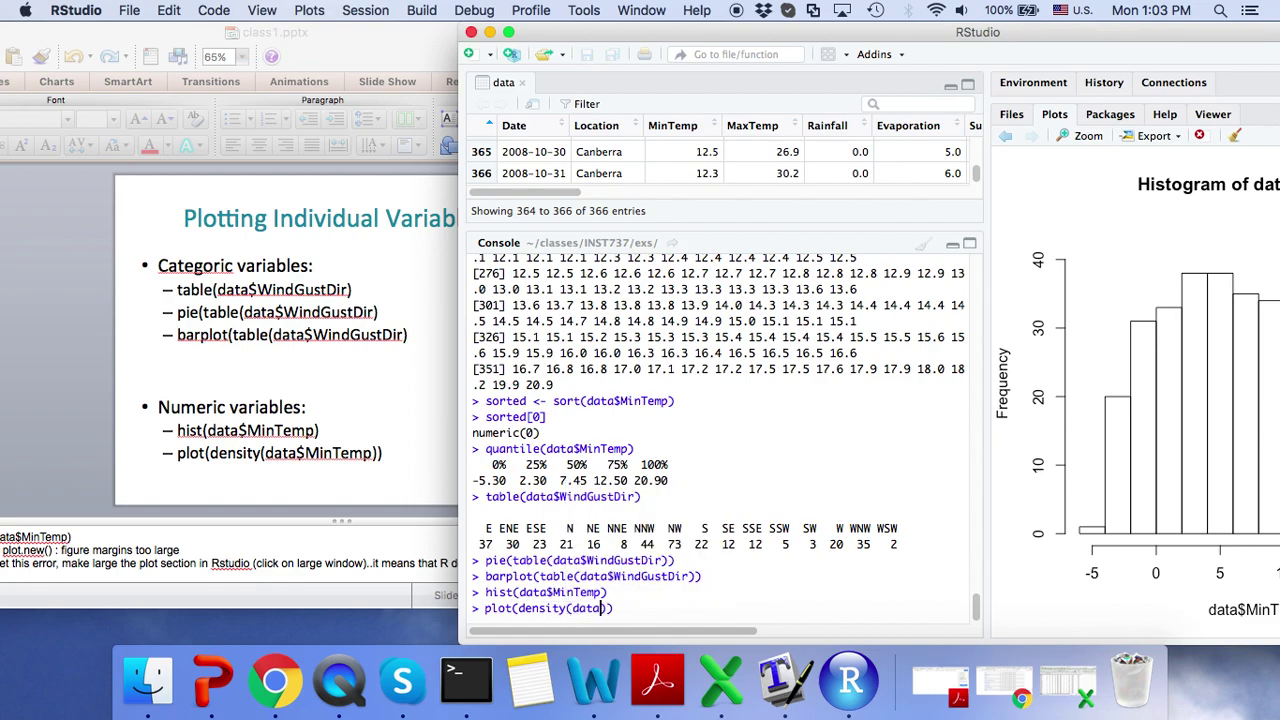
type("MinTemp)")
key("Return")
left_click_drag(1055, 33, 905, 8)
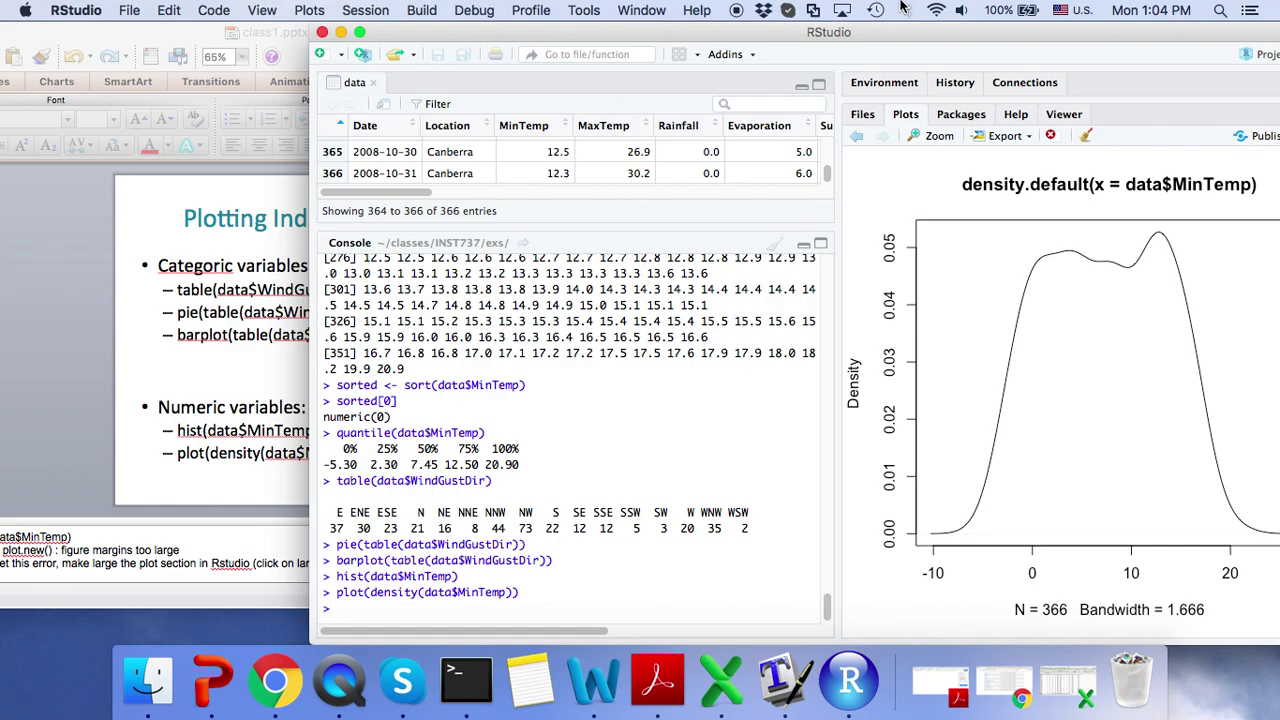
Switch to PowerPoint, start the slide show from the current slide and advance to the Examining Multiple Variables slide
double_click(273, 36)
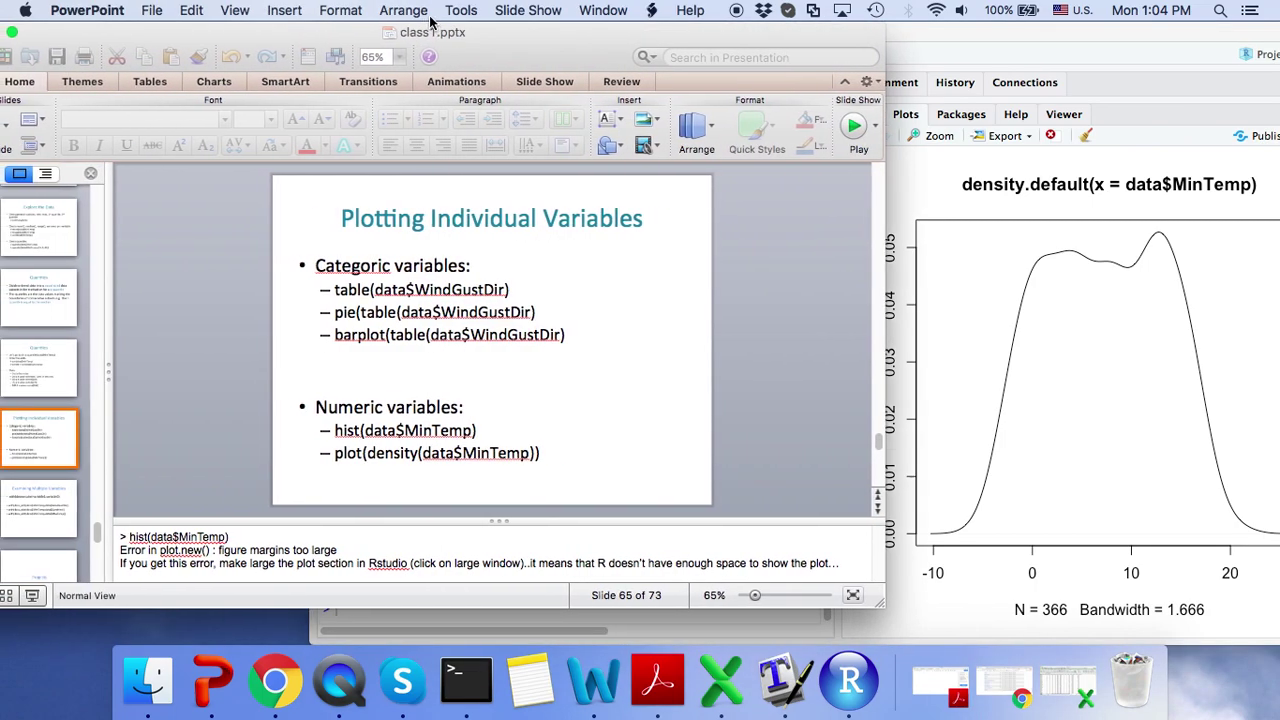
left_click(131, 597)
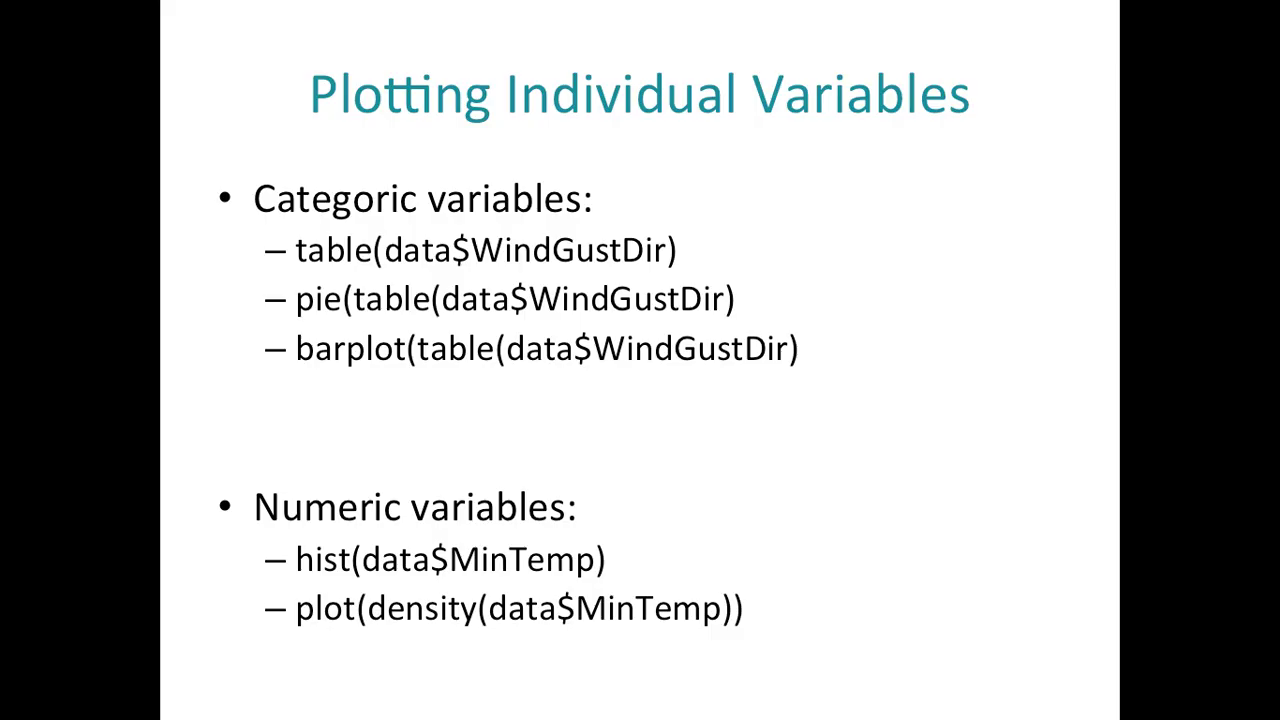
key("Right")
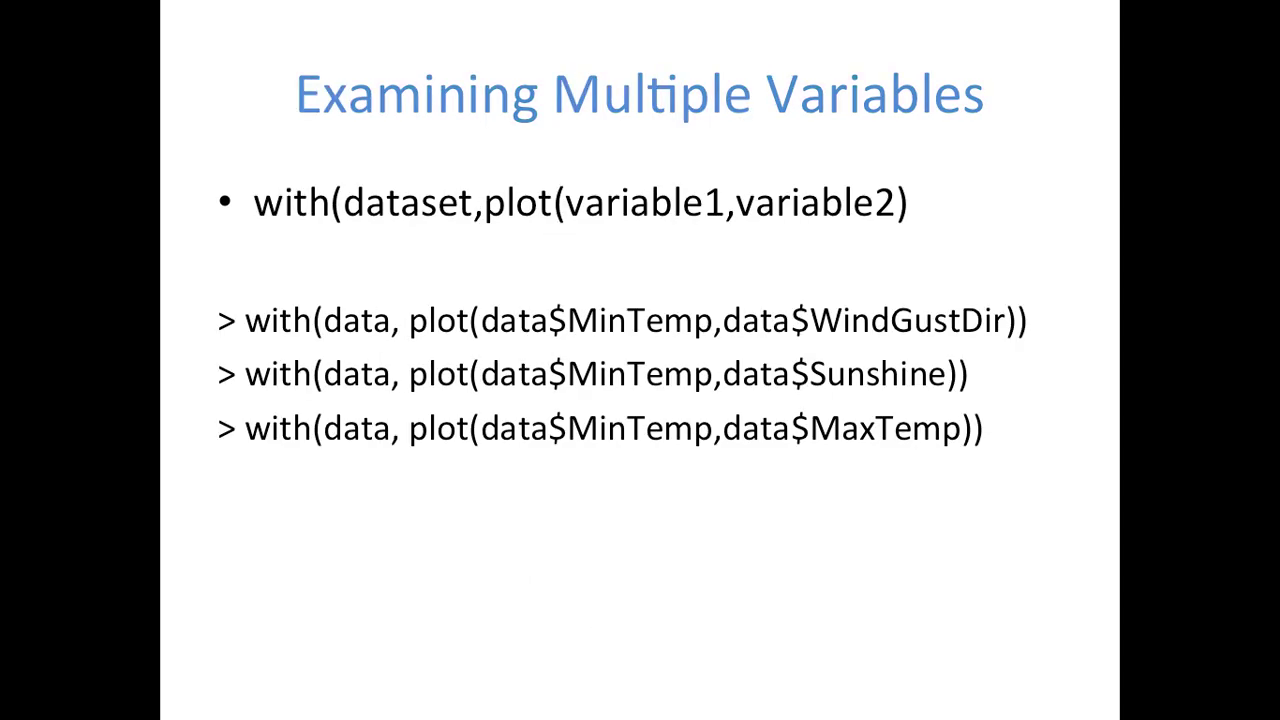